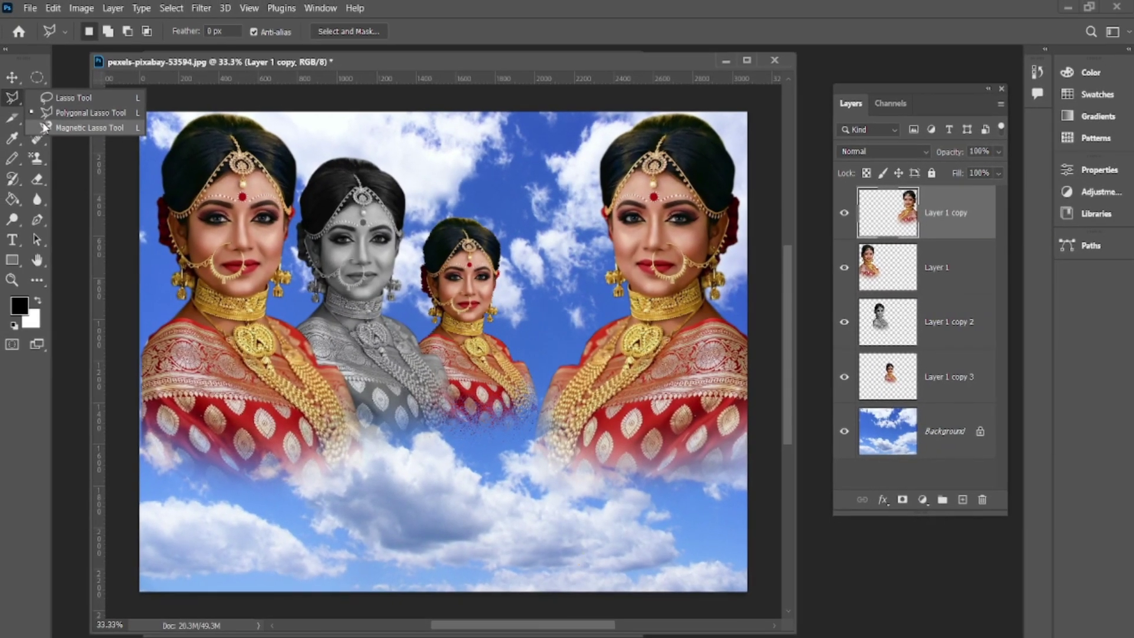
- Choose the Magnetic Lasso tool, bring the bride portrait document forward and clear its existing selection
{"action": "left_click", "coordinate": [45, 127]}
{"action": "left_click_drag", "start_coordinate": [163, 69], "coordinate": [215, 301]}
{"action": "left_click", "coordinate": [275, 163]}
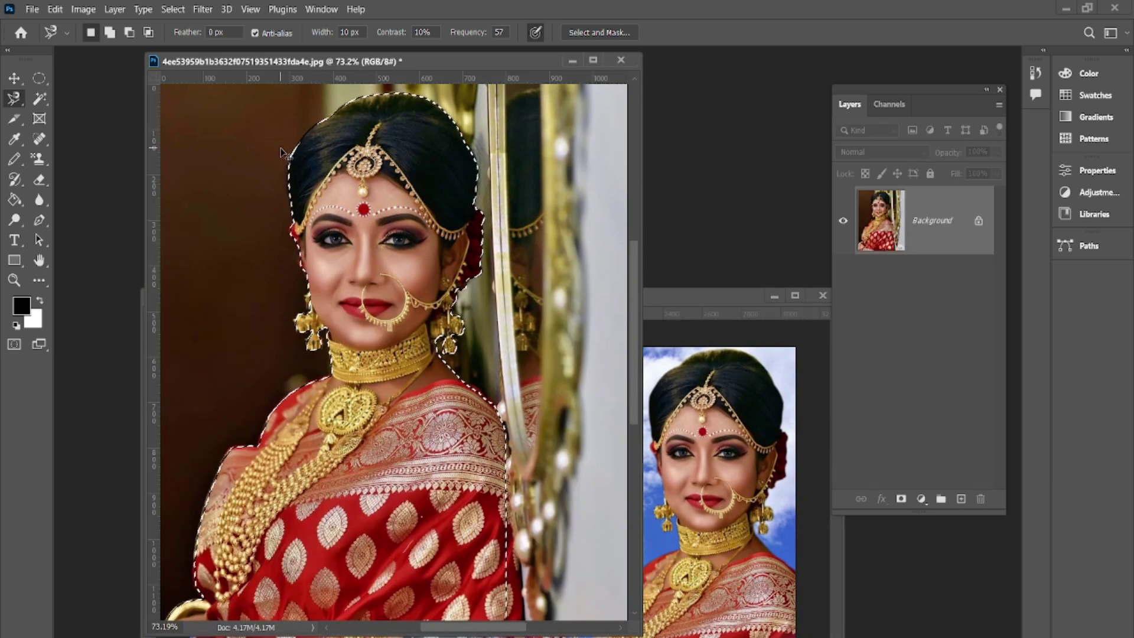
{"action": "key", "text": "ctrl+d"}
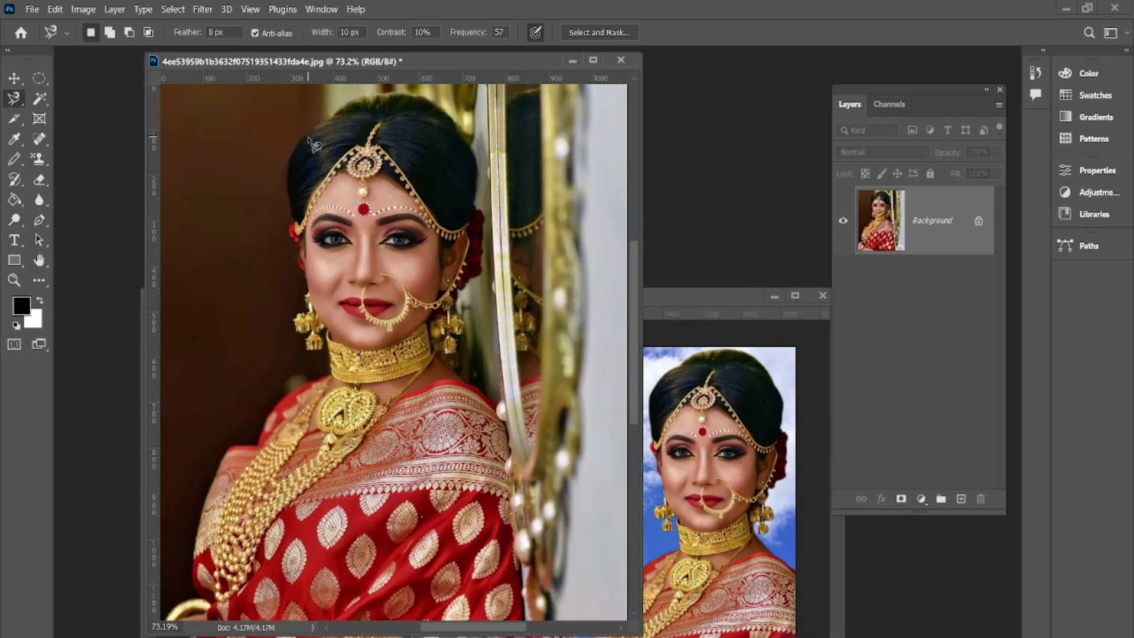
- Select the bride by tracing her full outline with the Magnetic Lasso, starting and closing at her hair
{"action": "left_click", "coordinate": [303, 137]}
{"action": "key", "text": "Escape"}
{"action": "left_click", "coordinate": [300, 142]}
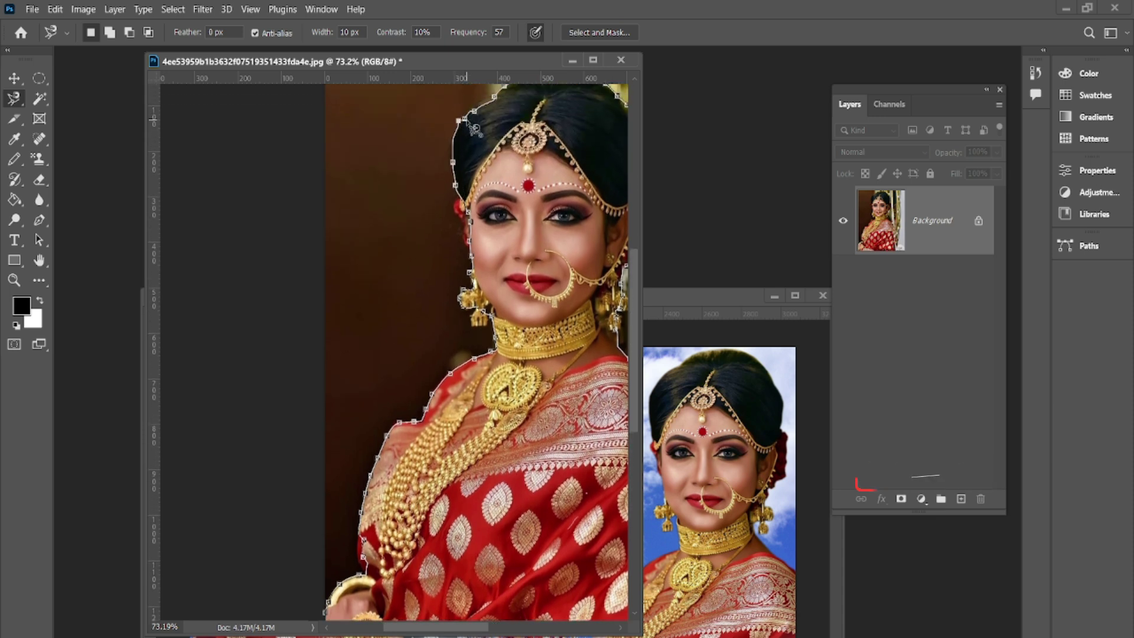
{"action": "left_click", "coordinate": [474, 128]}
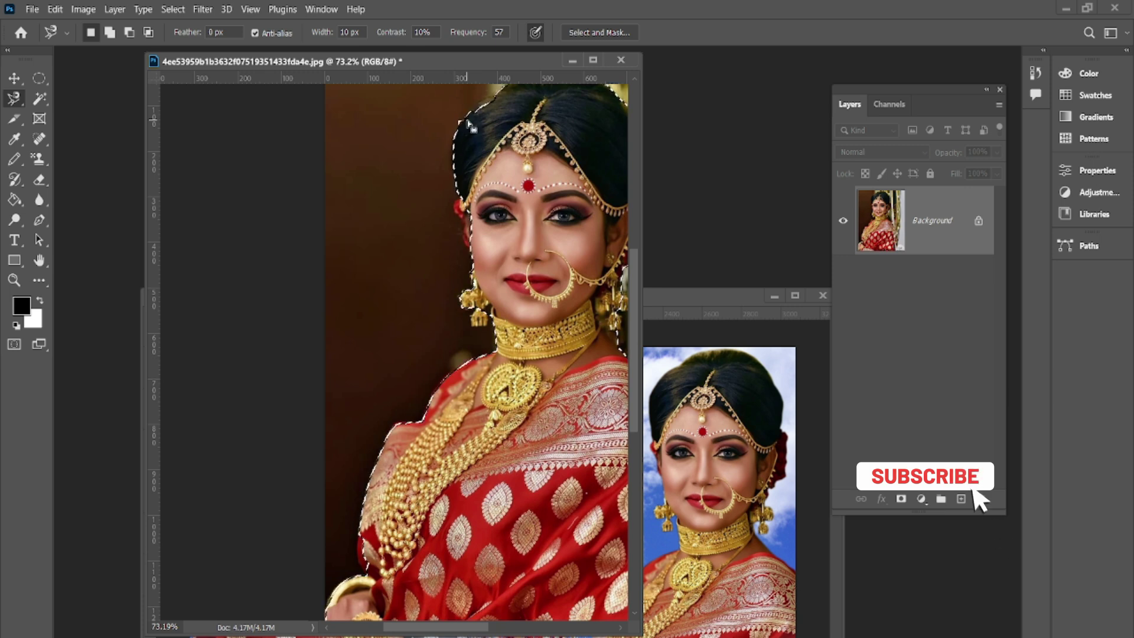
- Copy the selected bride into the sky composite as a new layer and position her beside the rightmost portrait
{"action": "left_click_drag", "start_coordinate": [620, 399], "coordinate": [390, 366]}
{"action": "key", "text": "ctrl+plus"}
{"action": "key", "text": "ctrl+plus"}
{"action": "key", "text": "ctrl+plus"}
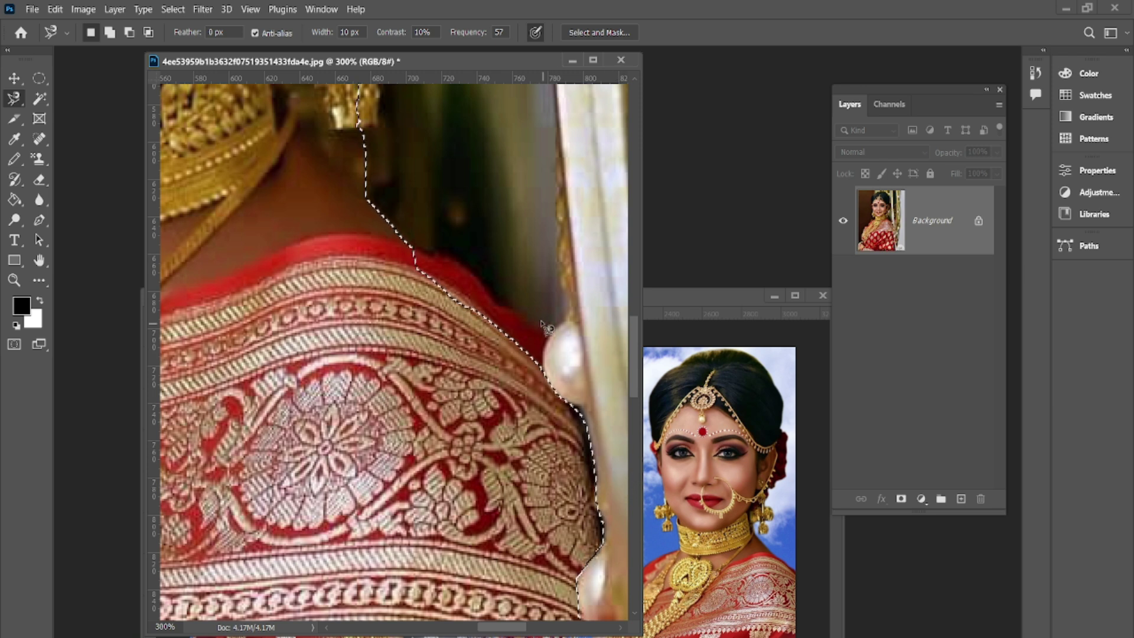
{"action": "key", "text": "ctrl+0"}
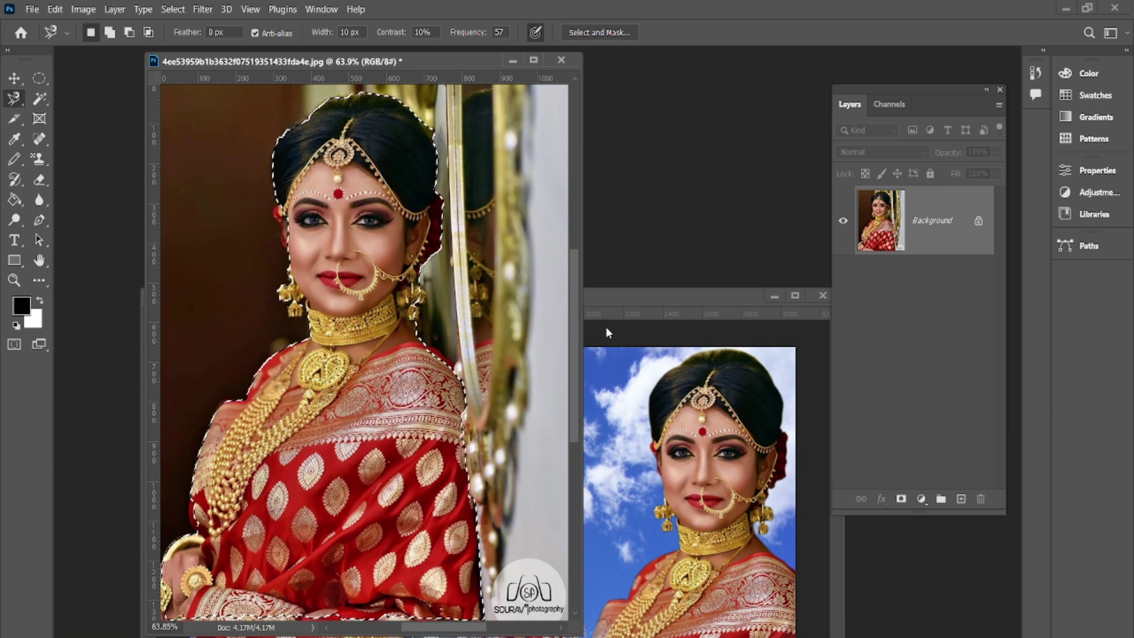
{"action": "left_click", "coordinate": [609, 333]}
{"action": "key", "text": "v"}
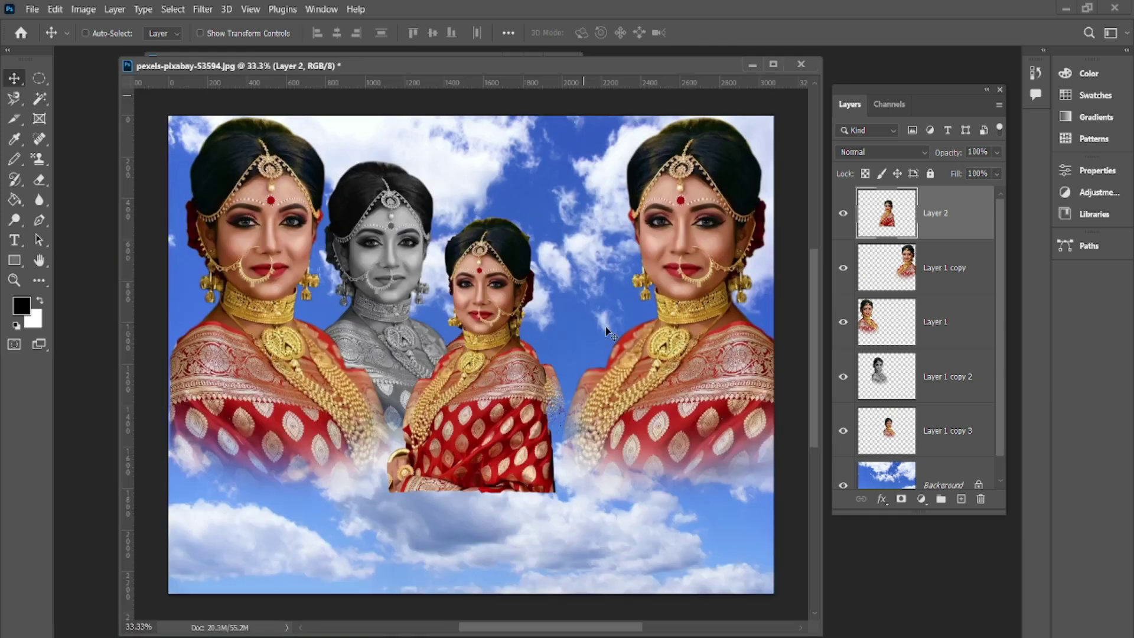
{"action": "mouse_move", "coordinate": [469, 492]}
{"action": "left_mouse_down"}
{"action": "mouse_move", "coordinate": [482, 475]}
{"action": "mouse_move", "coordinate": [447, 490]}
{"action": "left_mouse_up"}
{"action": "left_click_drag", "start_coordinate": [434, 307], "coordinate": [558, 159]}
{"action": "left_click", "coordinate": [15, 101]}
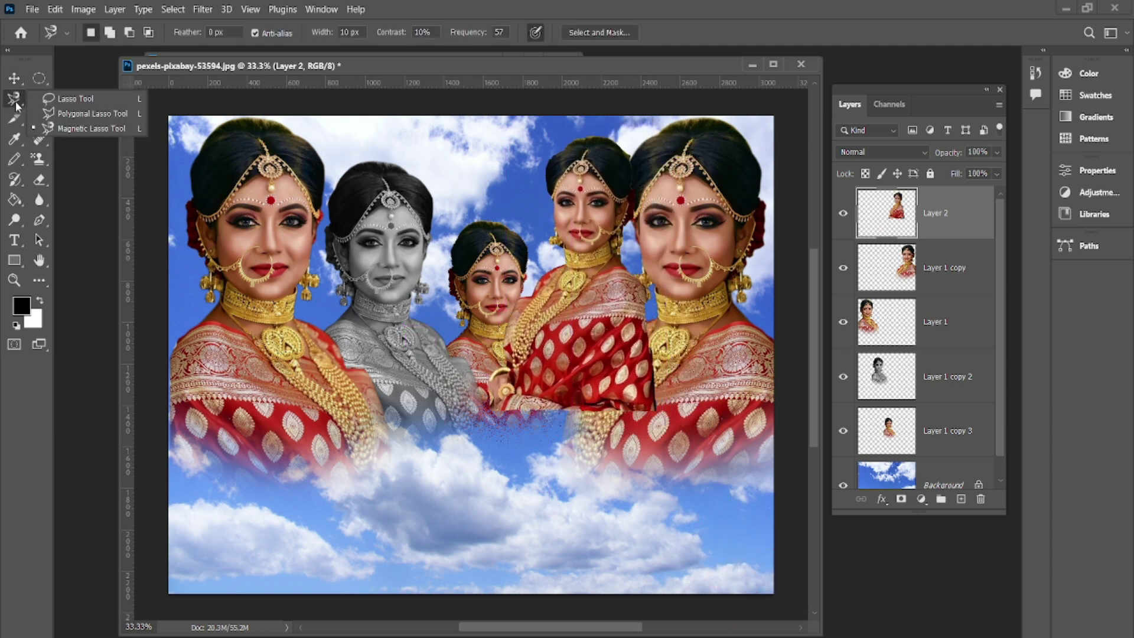
{"action": "left_click", "coordinate": [40, 128]}
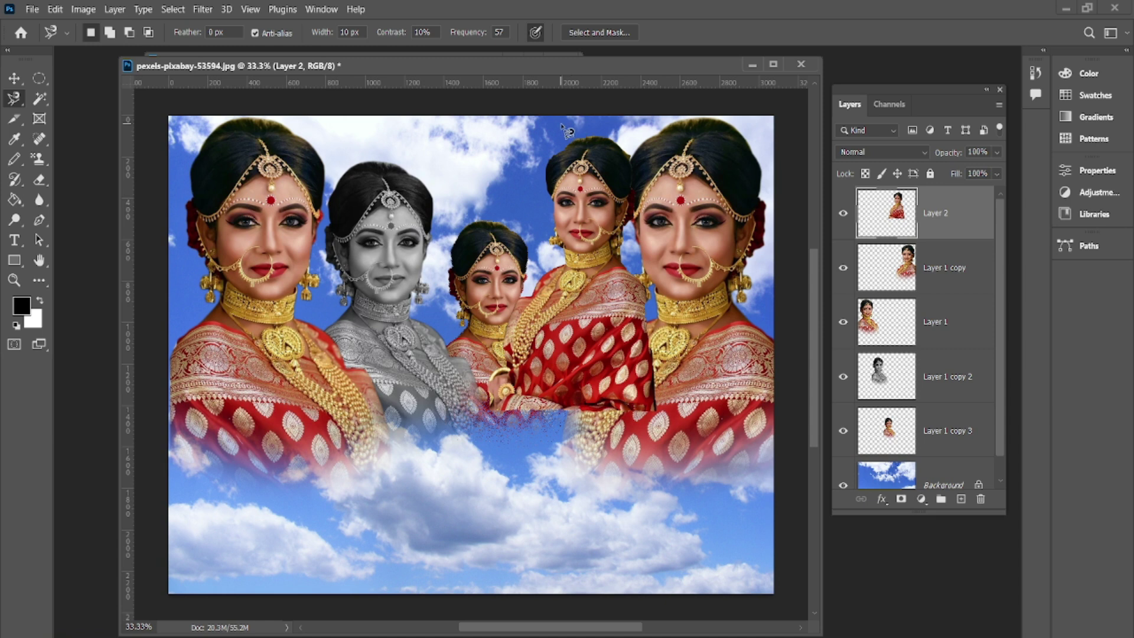
{"action": "left_click", "coordinate": [14, 78]}
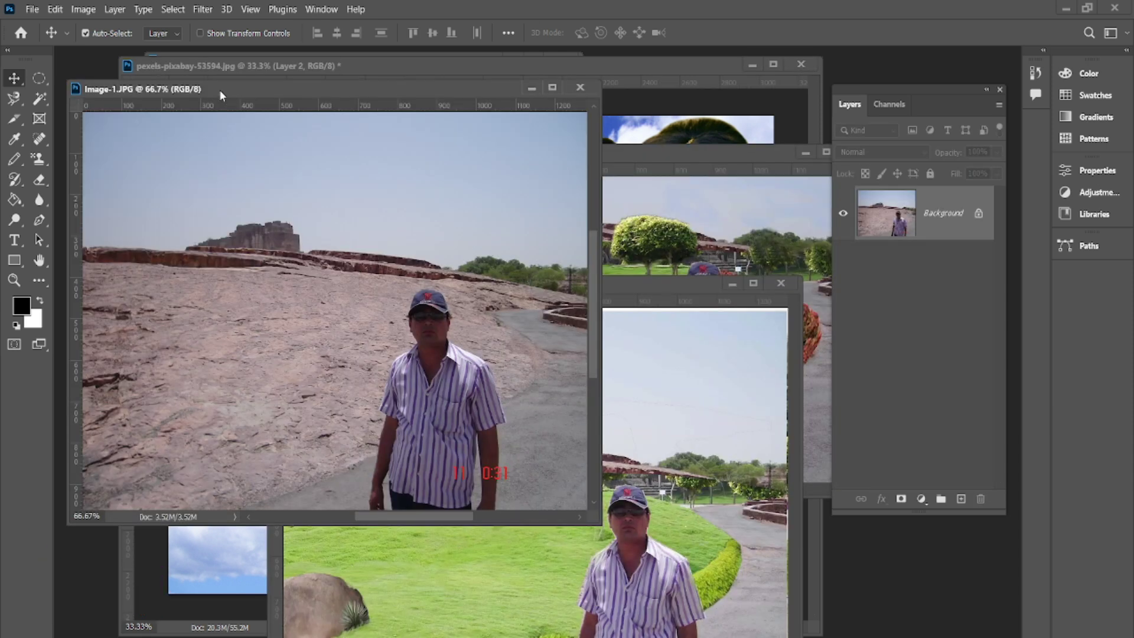
- Arrange the Image-1.JPG, Image-1A.JPG and Image-1B.jpg windows to compare the original photo with its edited versions
{"action": "left_click_drag", "start_coordinate": [218, 87], "coordinate": [220, 66]}
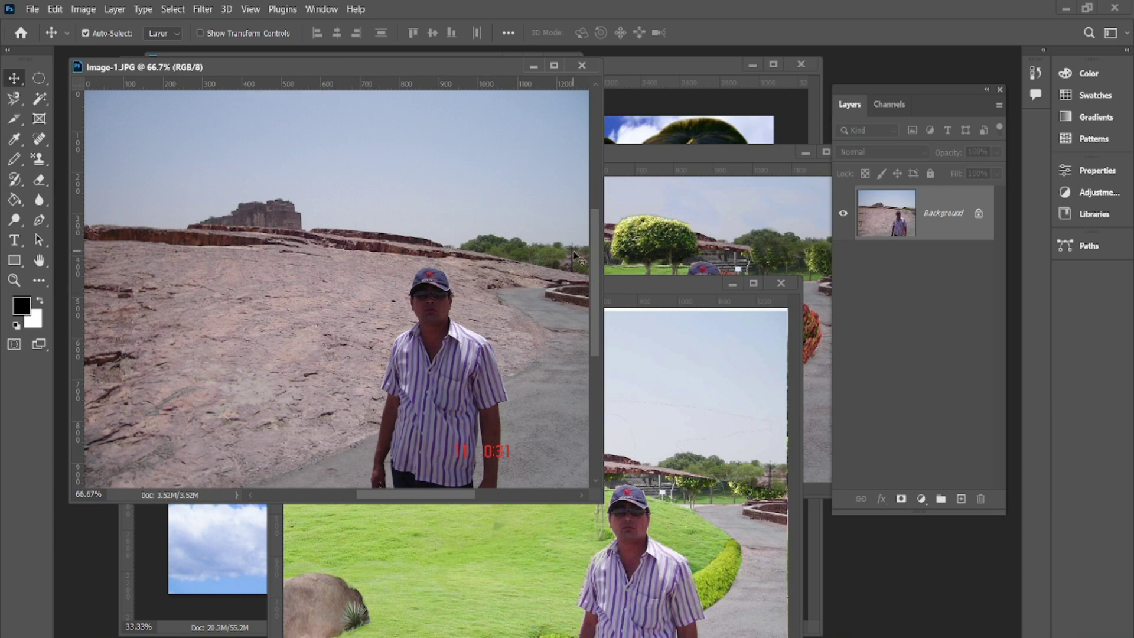
{"action": "left_click_drag", "start_coordinate": [631, 281], "coordinate": [628, 146]}
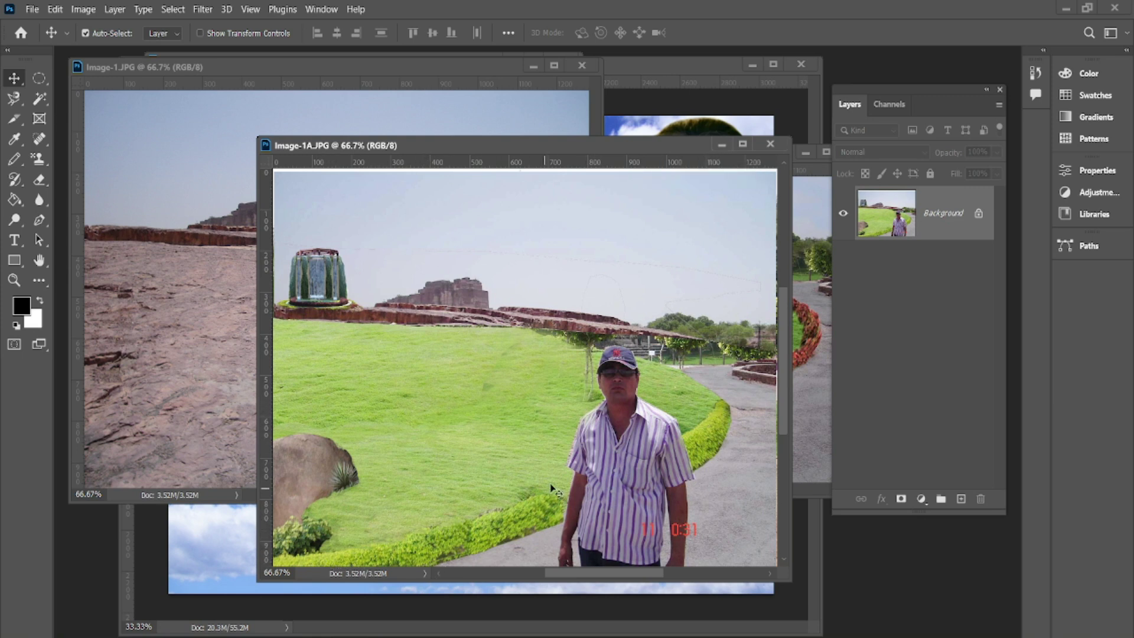
{"action": "left_click", "coordinate": [14, 99]}
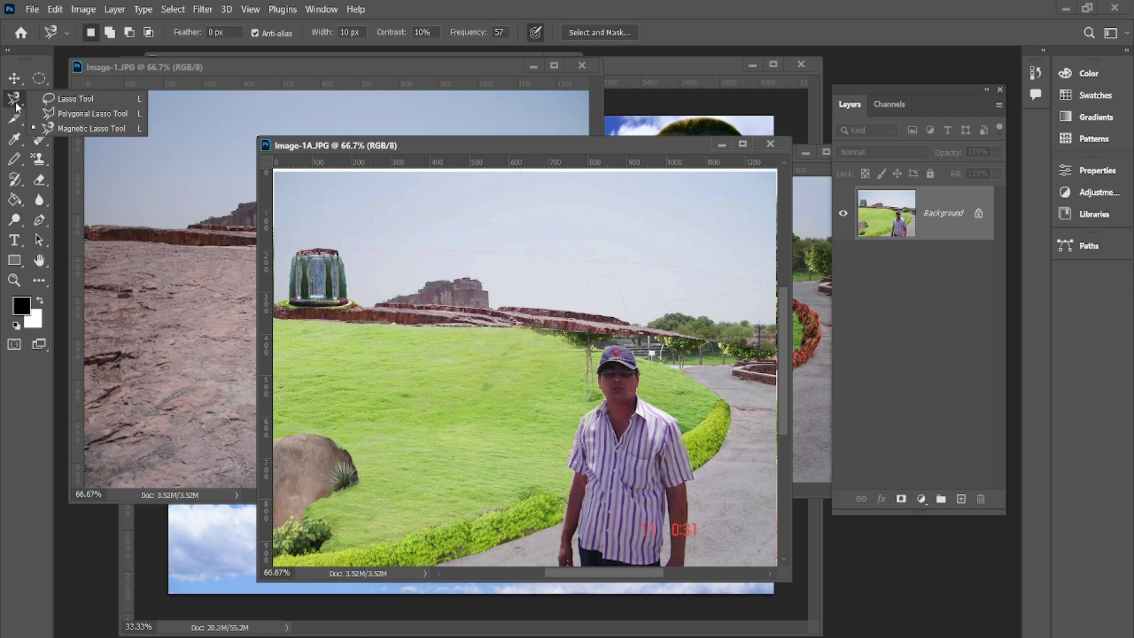
{"action": "left_click", "coordinate": [56, 127]}
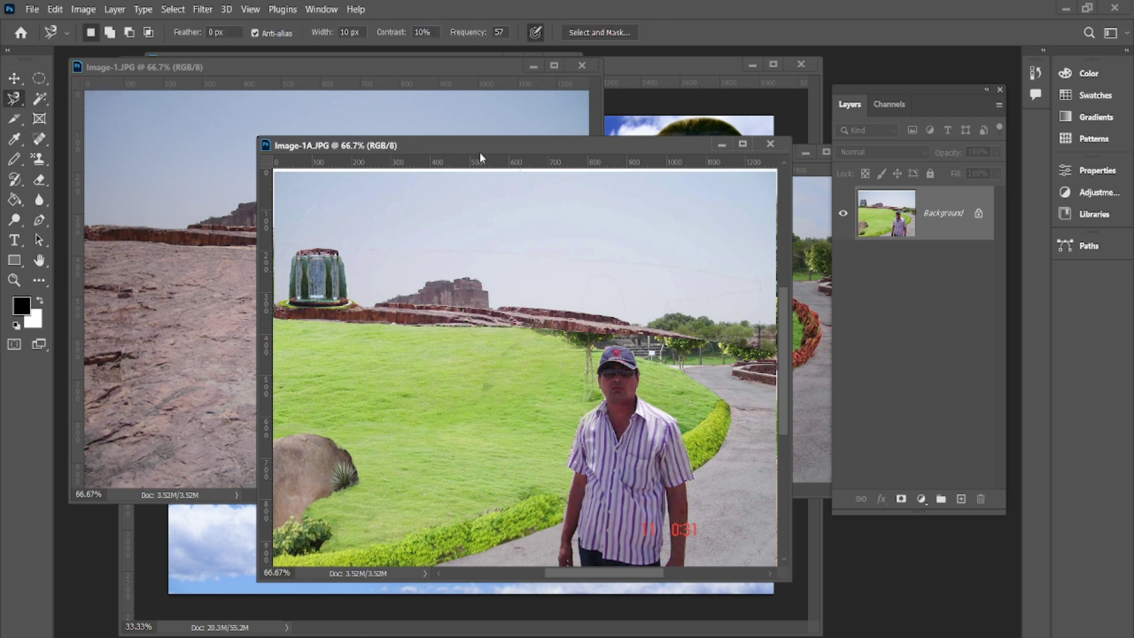
{"action": "left_click_drag", "start_coordinate": [480, 151], "coordinate": [261, 196]}
{"action": "left_click", "coordinate": [662, 283]}
{"action": "left_click_drag", "start_coordinate": [595, 161], "coordinate": [388, 149]}
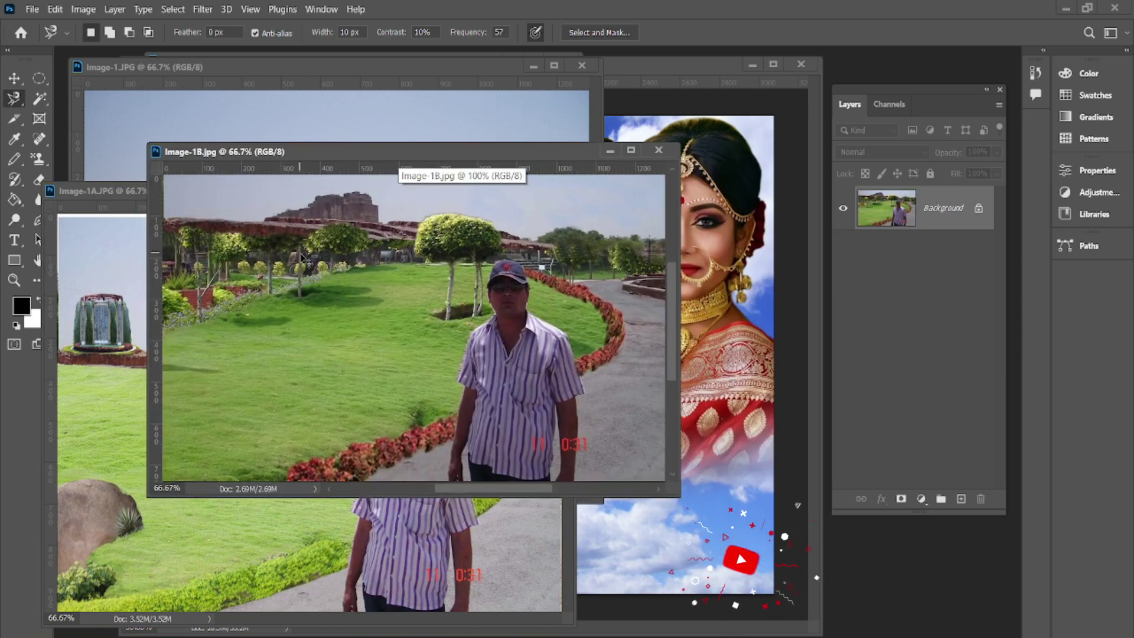
- Examine the trees, lawn and man in Image-1B.jpg up close and compare them with Image-1A.JPG
{"action": "key", "text": "ctrl+plus"}
{"action": "left_click_drag", "start_coordinate": [328, 239], "coordinate": [435, 311]}
{"action": "left_click_drag", "start_coordinate": [585, 452], "coordinate": [458, 390]}
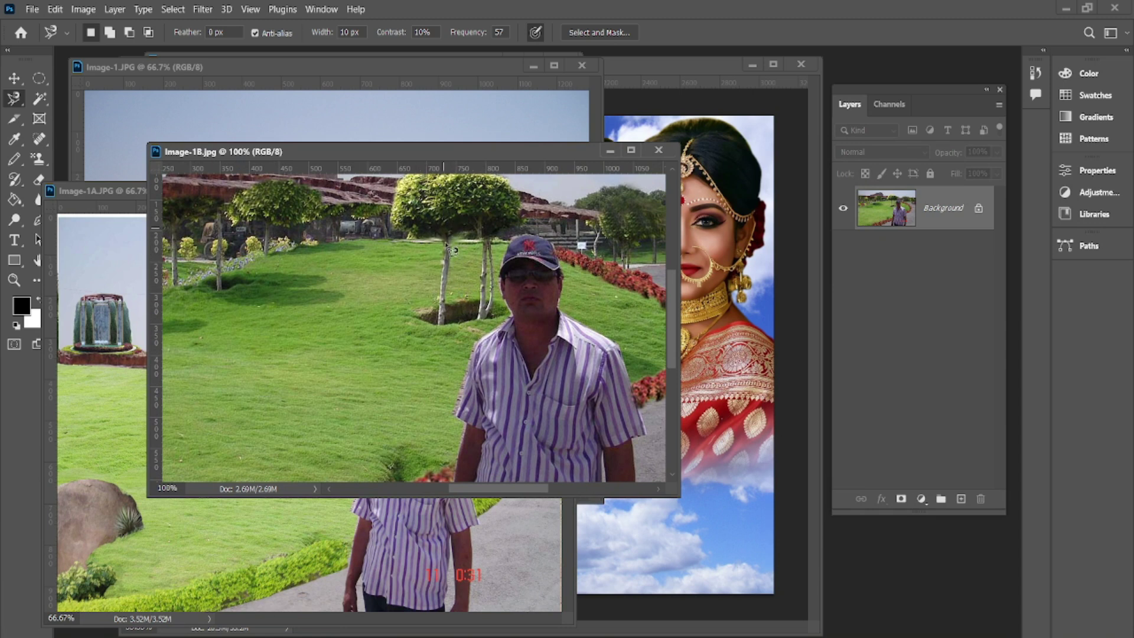
{"action": "key", "text": "v"}
{"action": "left_click_drag", "start_coordinate": [450, 207], "coordinate": [373, 234]}
{"action": "left_click", "coordinate": [708, 300]}
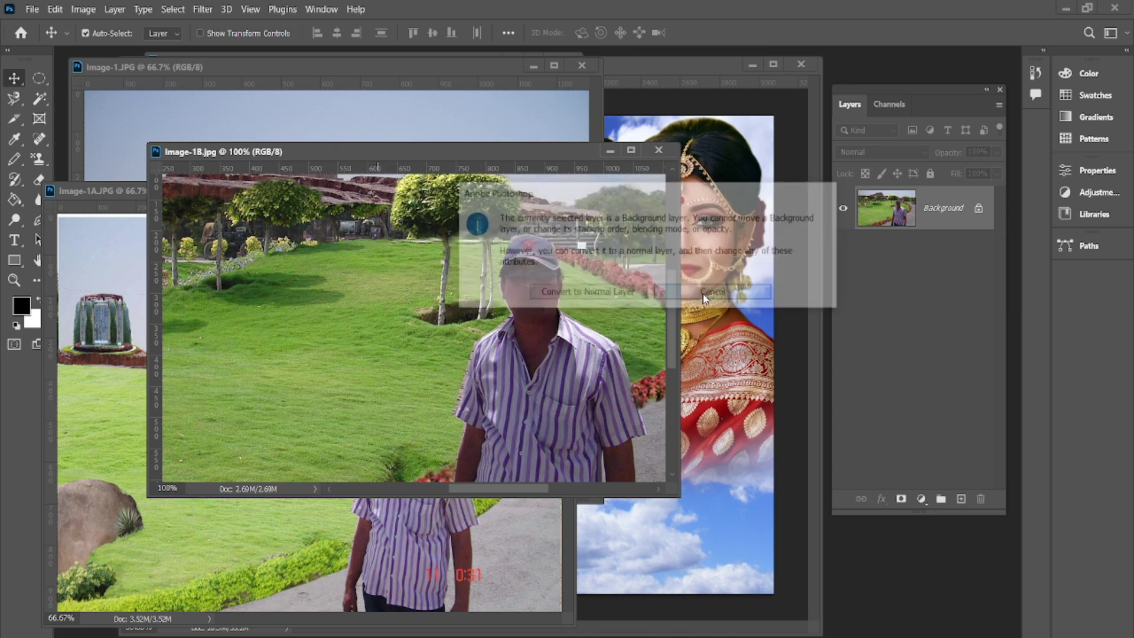
{"action": "left_click", "coordinate": [188, 522]}
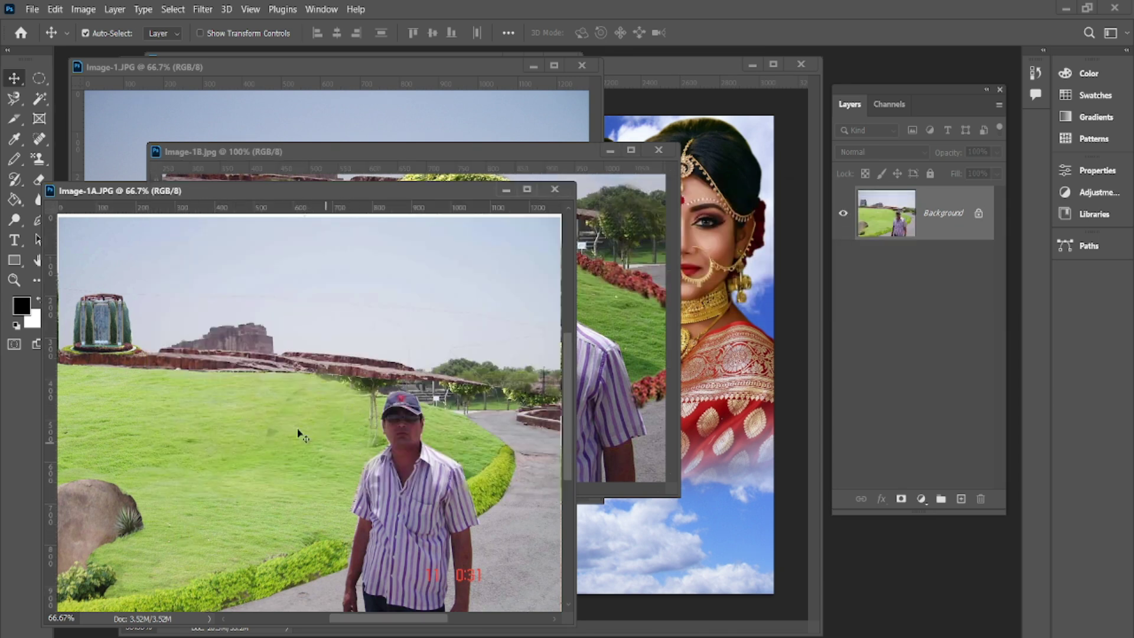
{"action": "left_click", "coordinate": [381, 149]}
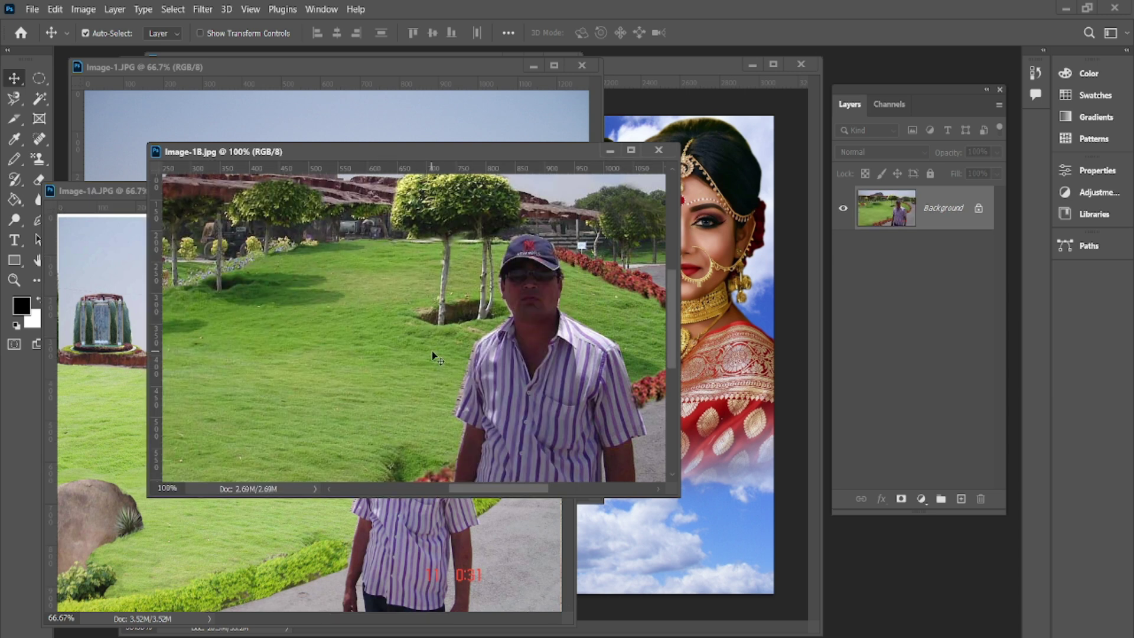
{"action": "scroll", "coordinate": [432, 351], "scroll_direction": "down", "scroll_amount": 2}
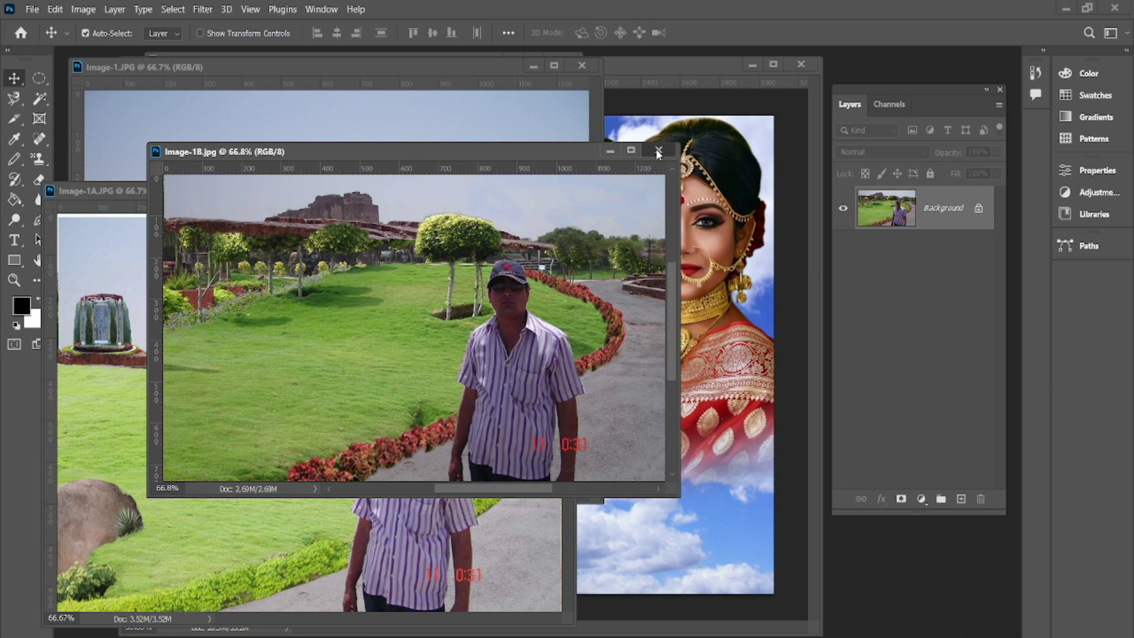
- Close the Image-1B.jpg, Image-1A.JPG and Image-1.JPG documents
{"action": "left_click", "coordinate": [658, 152]}
{"action": "left_click", "coordinate": [558, 185]}
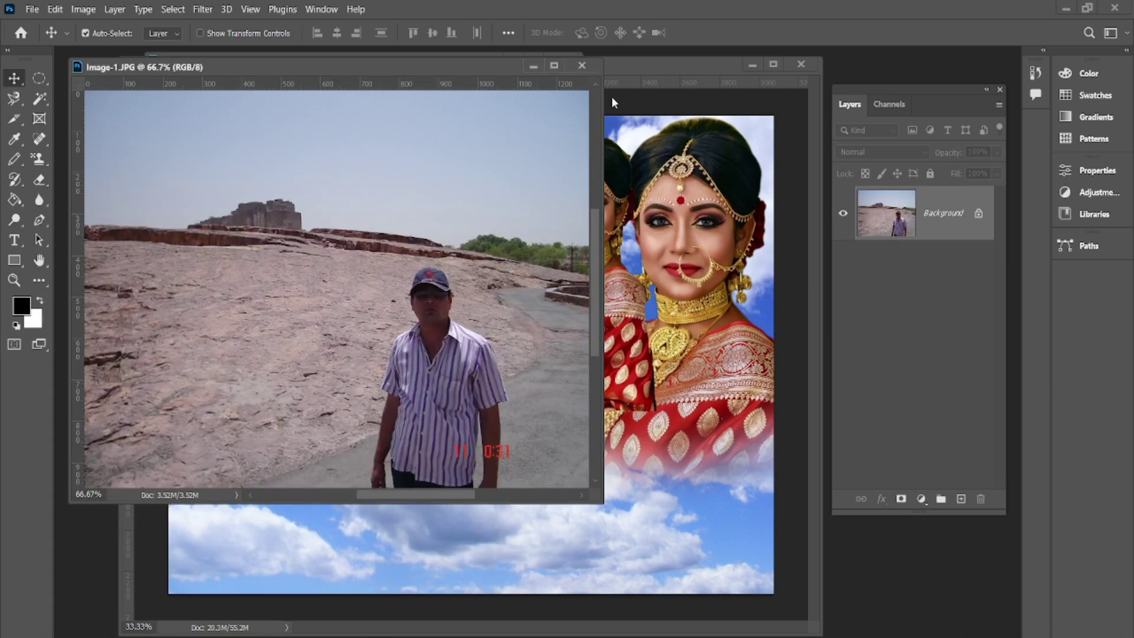
{"action": "left_click", "coordinate": [582, 66]}
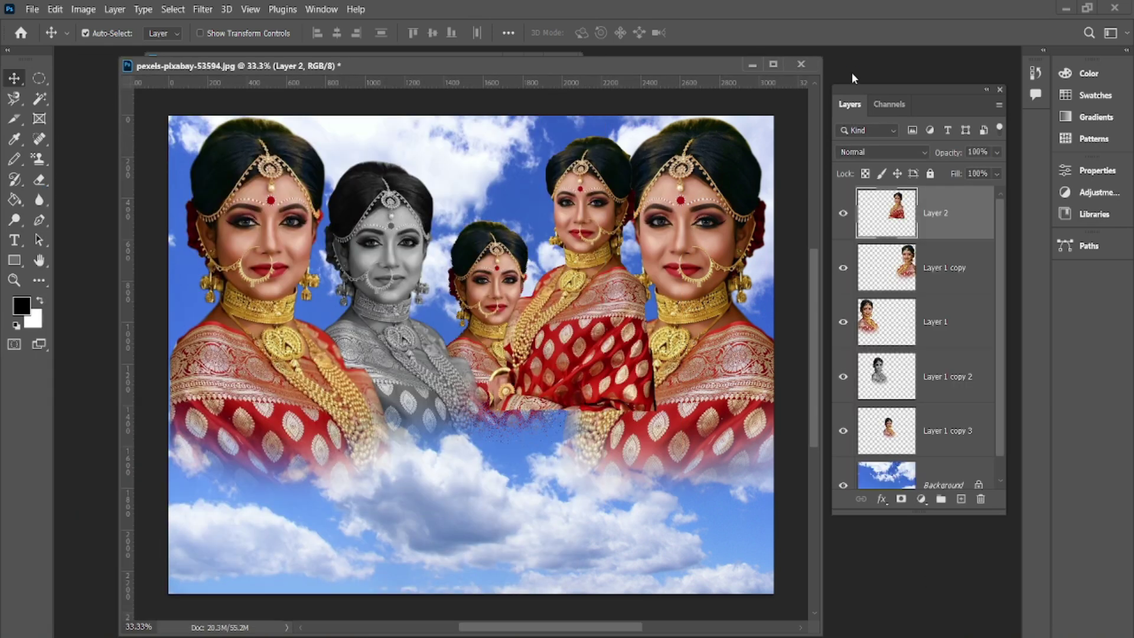
- Open Origional-4.jpg from the Fort New folder to view it, and close the sky composite document
{"action": "key", "text": "ctrl+o"}
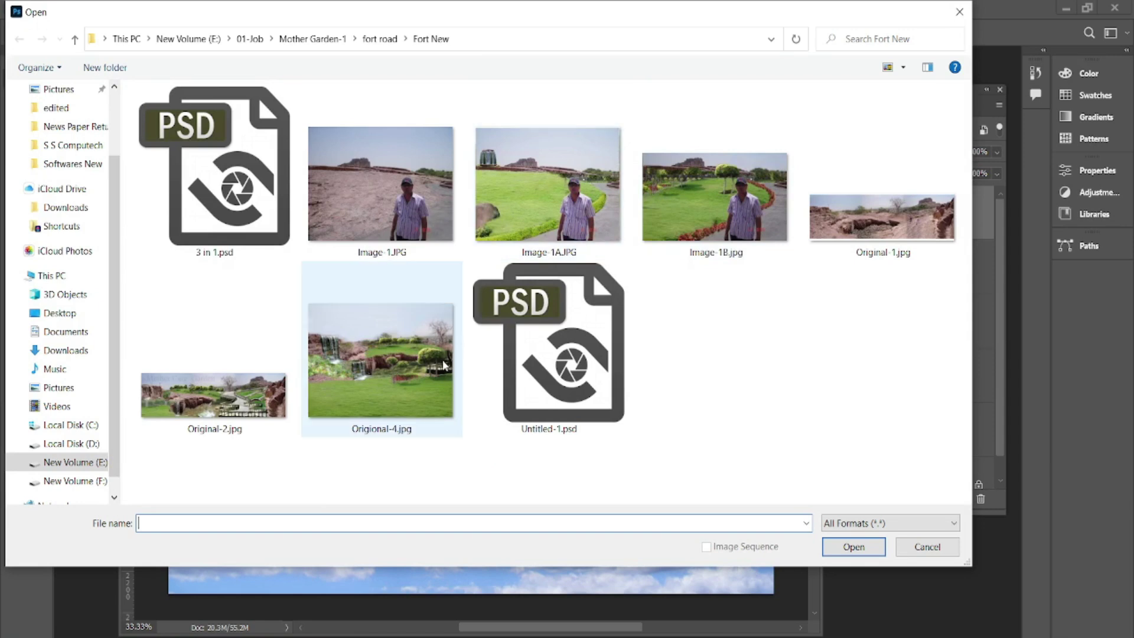
{"action": "left_click", "coordinate": [424, 376]}
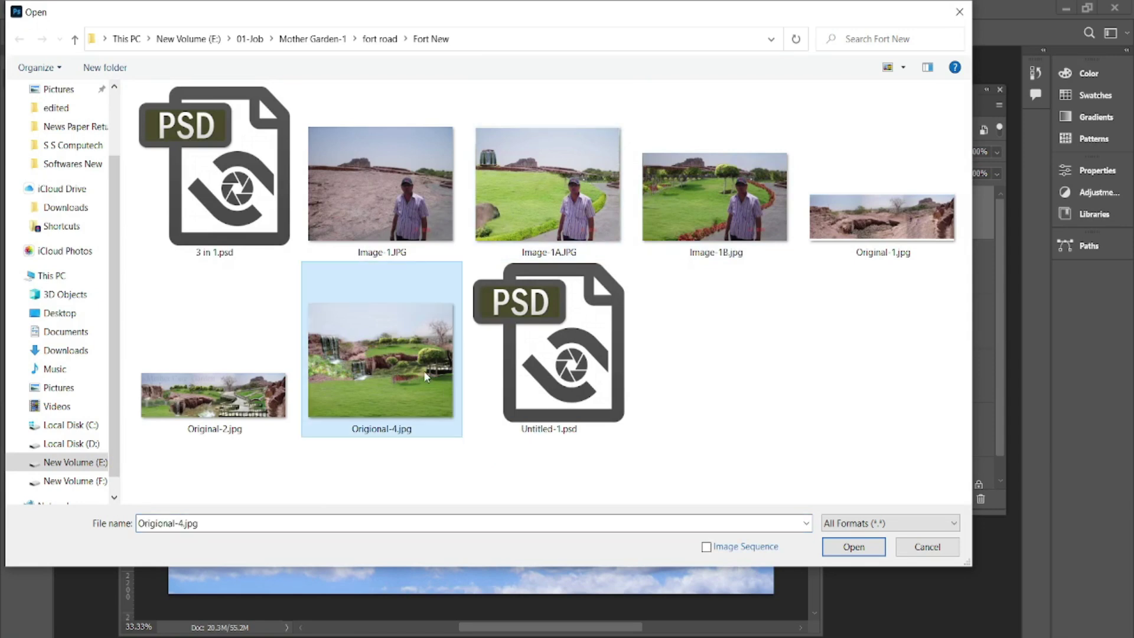
{"action": "double_click", "coordinate": [424, 371]}
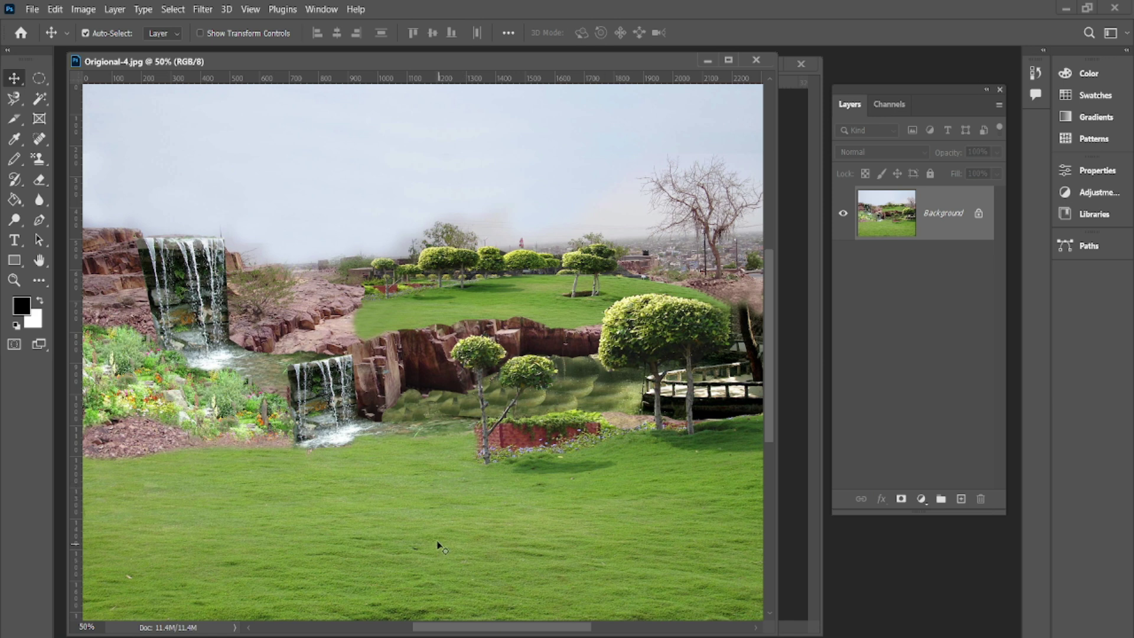
{"action": "left_click", "coordinate": [789, 72]}
{"action": "left_click", "coordinate": [800, 66]}
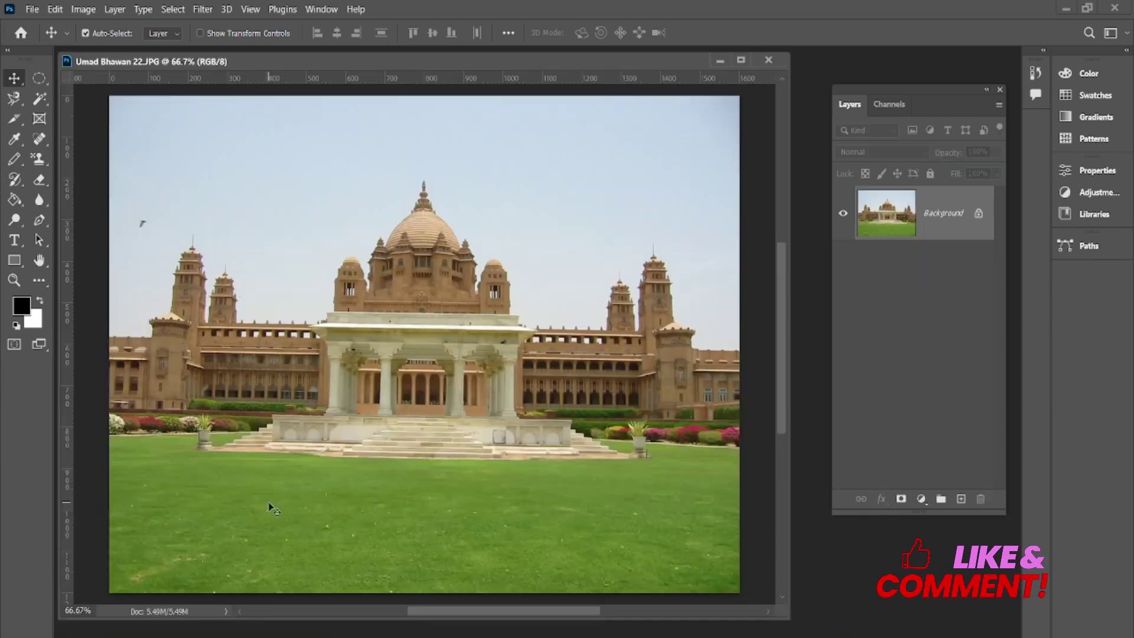
- Select the lawn in the foreground of Umad Bhawan 22.JPG with the Rectangular Marquee tool and copy it
{"action": "key", "text": "w"}
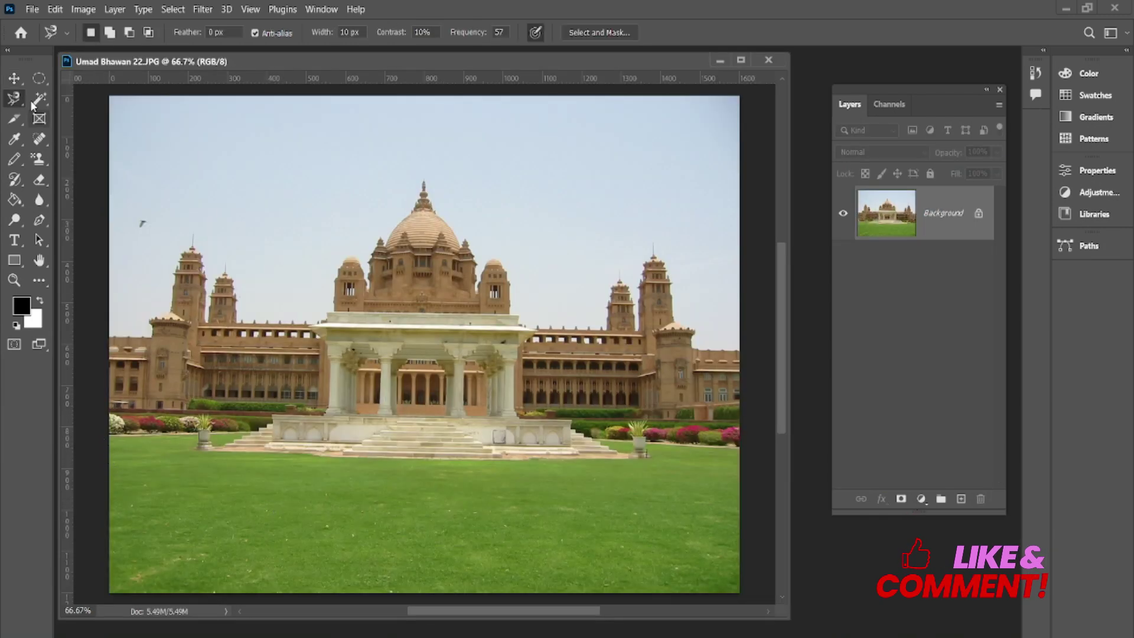
{"action": "left_click", "coordinate": [38, 80]}
{"action": "left_click", "coordinate": [64, 79]}
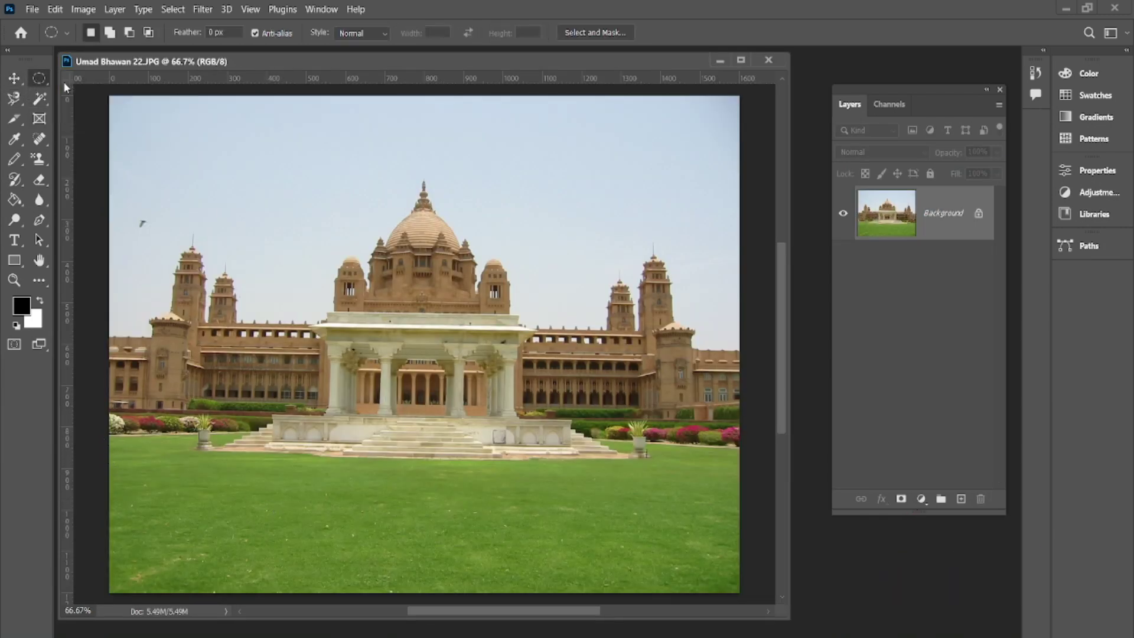
{"action": "left_click_drag", "start_coordinate": [728, 588], "coordinate": [89, 464]}
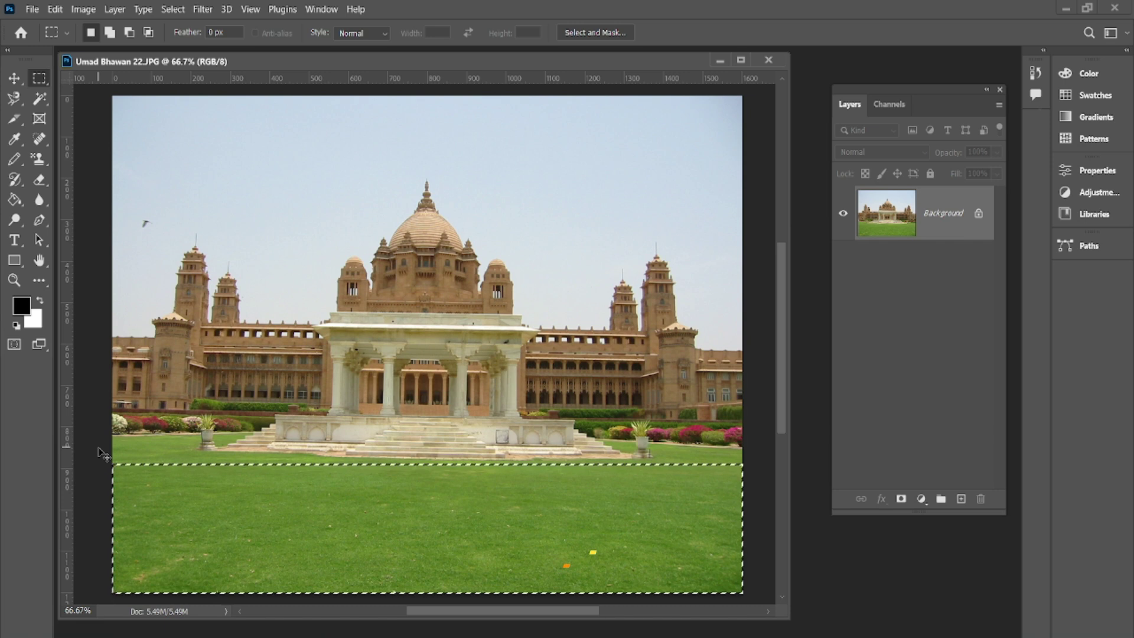
{"action": "key", "text": "ctrl+c"}
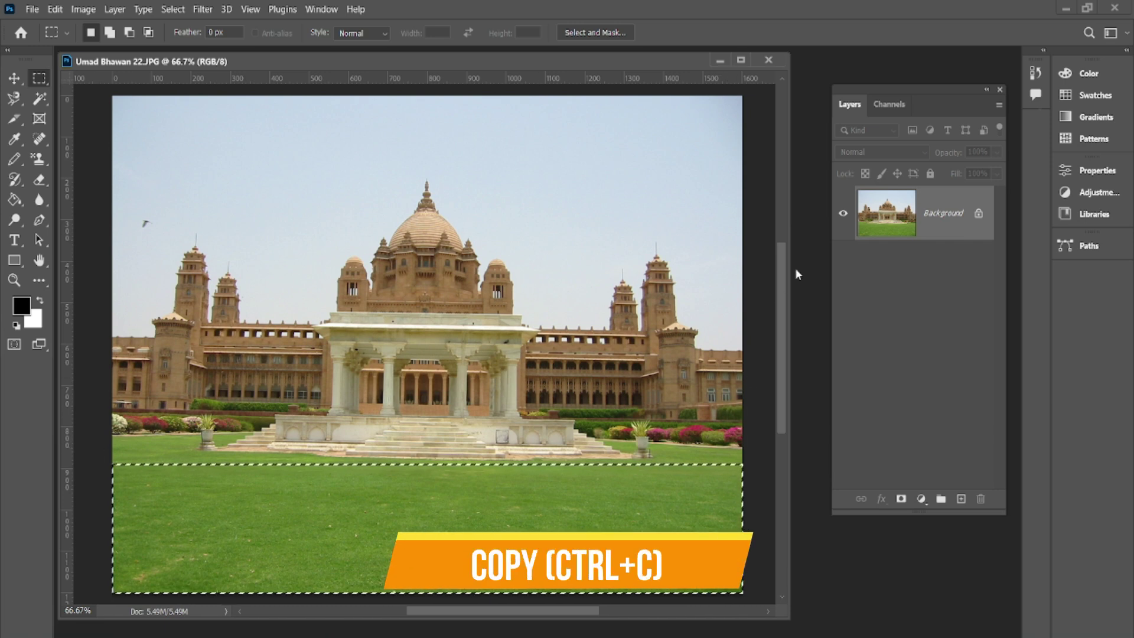
- Open Original-A.JPG, activate the Magnetic Lasso tool, and enlarge the document window beyond the image edges
{"action": "key", "text": "ctrl+o"}
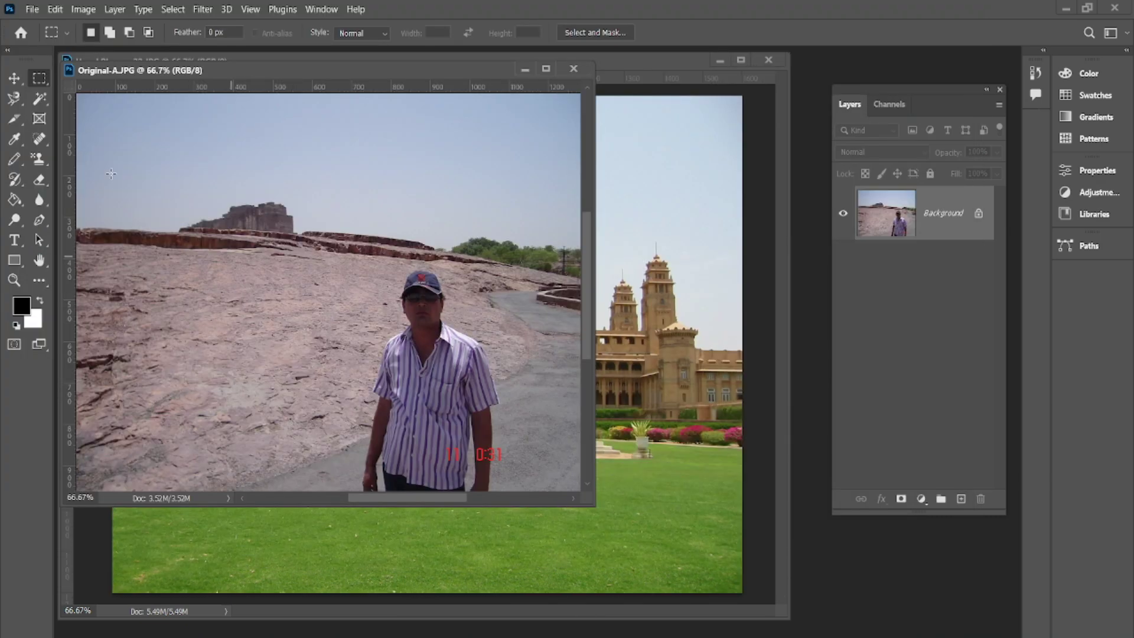
{"action": "left_click", "coordinate": [14, 74]}
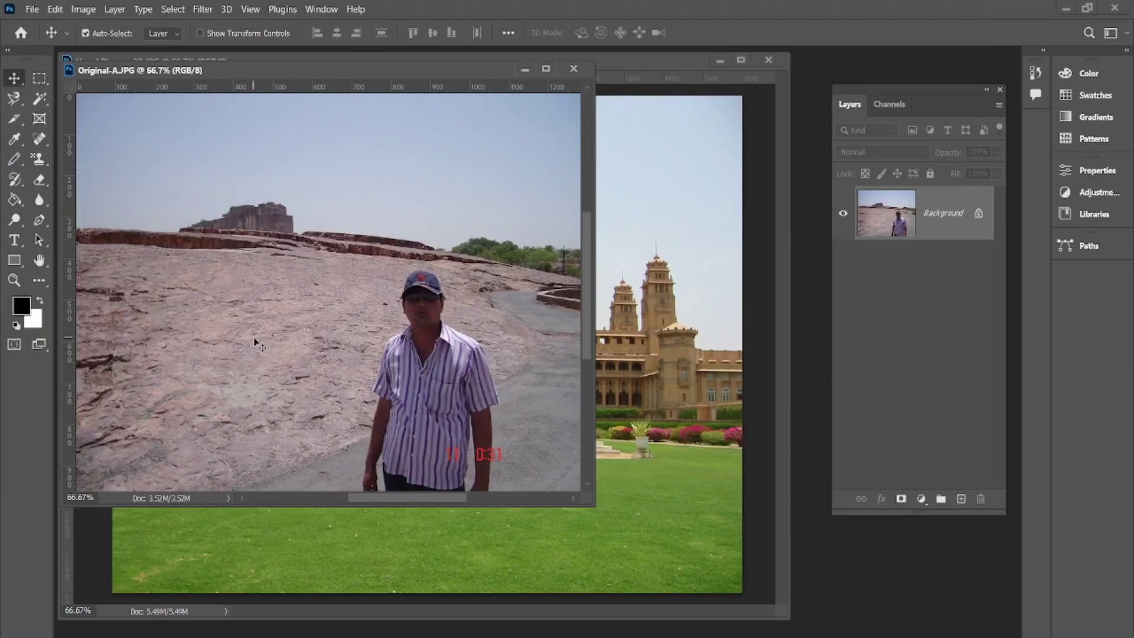
{"action": "left_click", "coordinate": [14, 98]}
{"action": "left_click", "coordinate": [82, 121]}
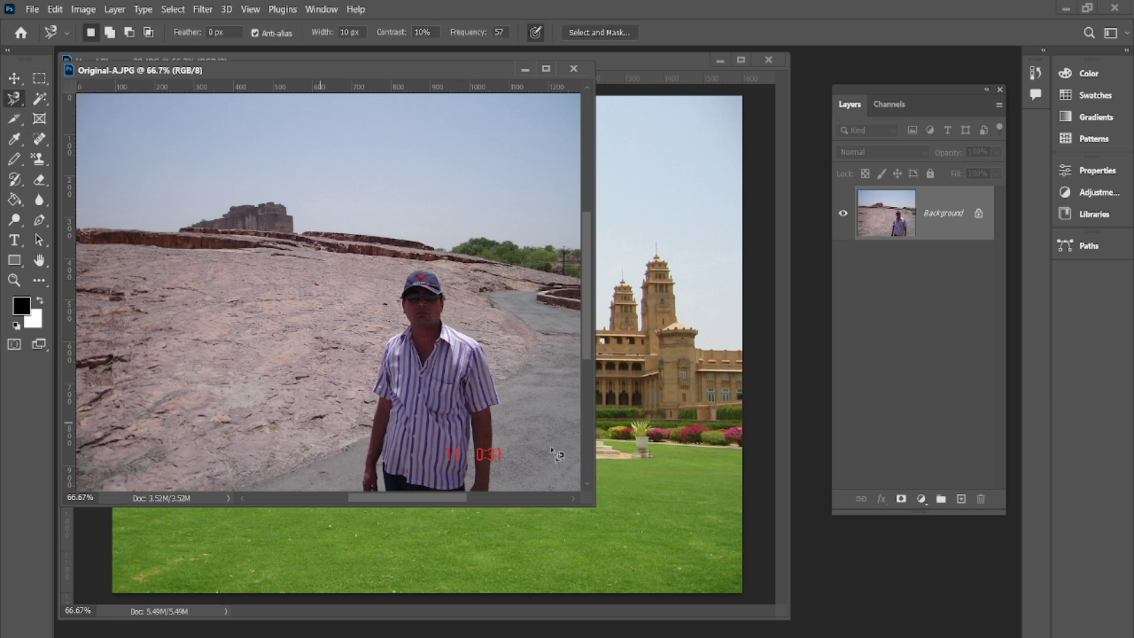
{"action": "mouse_move", "coordinate": [591, 507]}
{"action": "left_mouse_down"}
{"action": "mouse_move", "coordinate": [701, 577]}
{"action": "mouse_move", "coordinate": [738, 578]}
{"action": "left_mouse_up"}
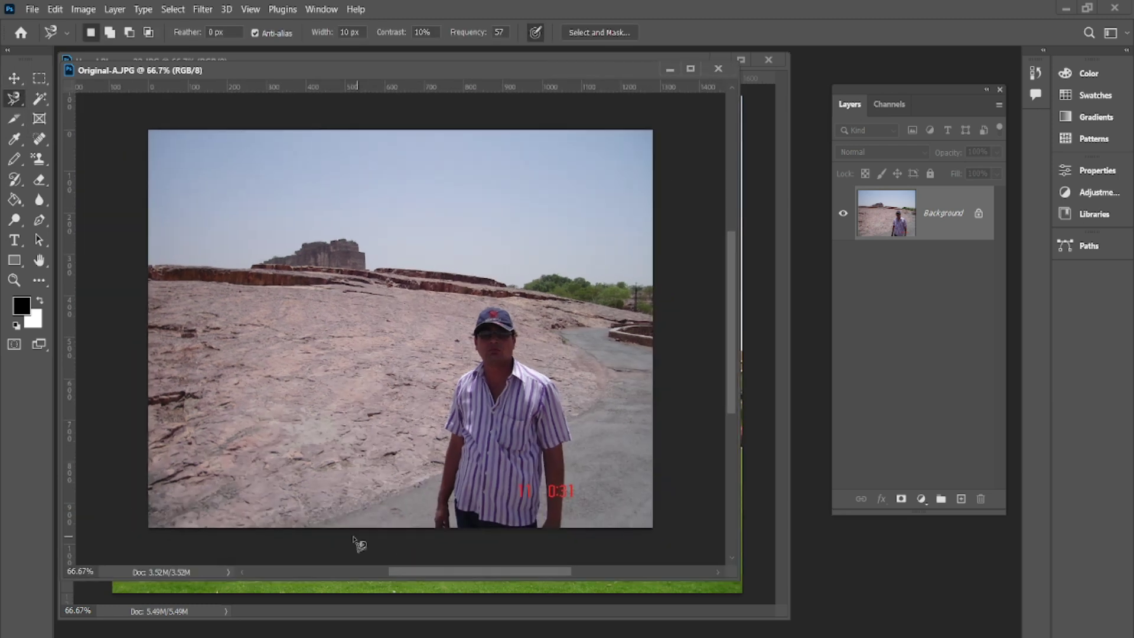
{"action": "left_click", "coordinate": [299, 527]}
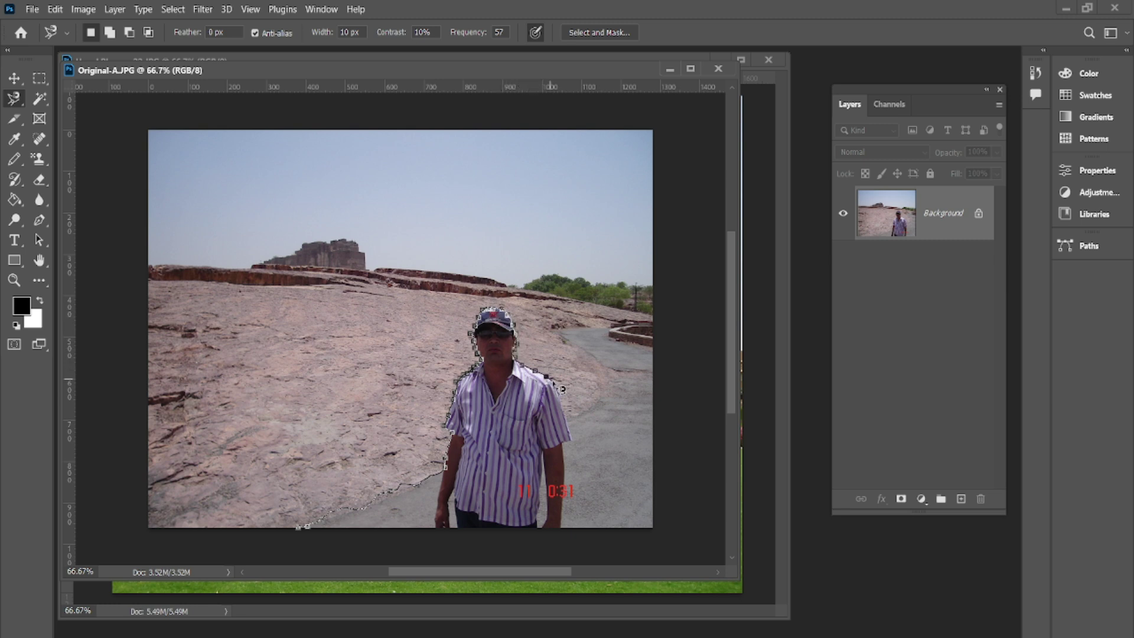
{"action": "double_click", "coordinate": [567, 419]}
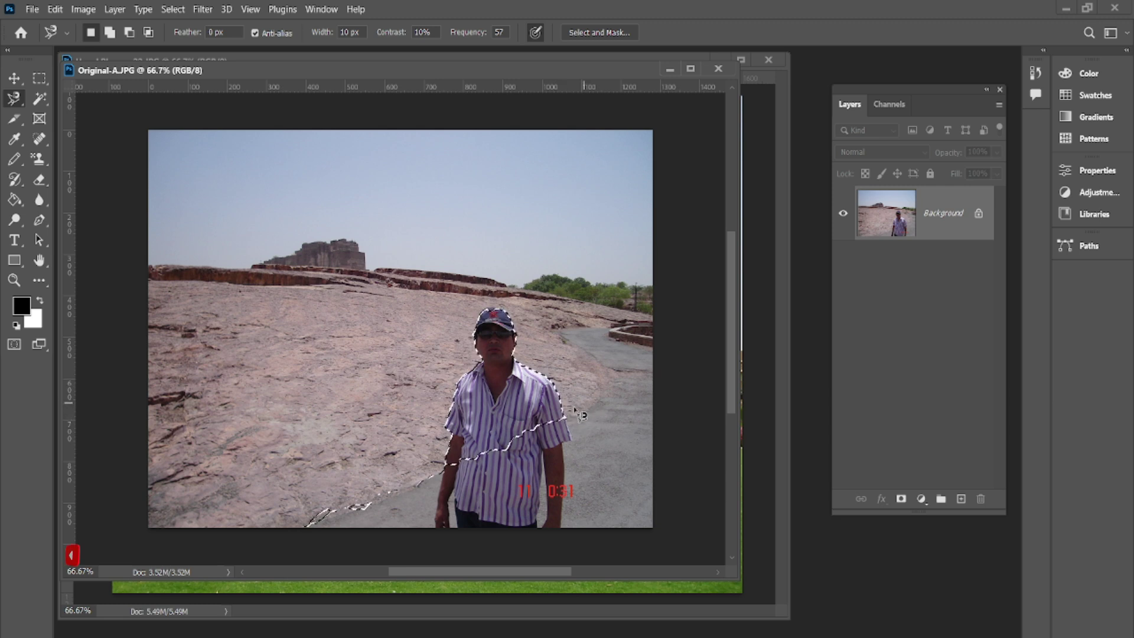
{"action": "key", "text": "ctrl+d"}
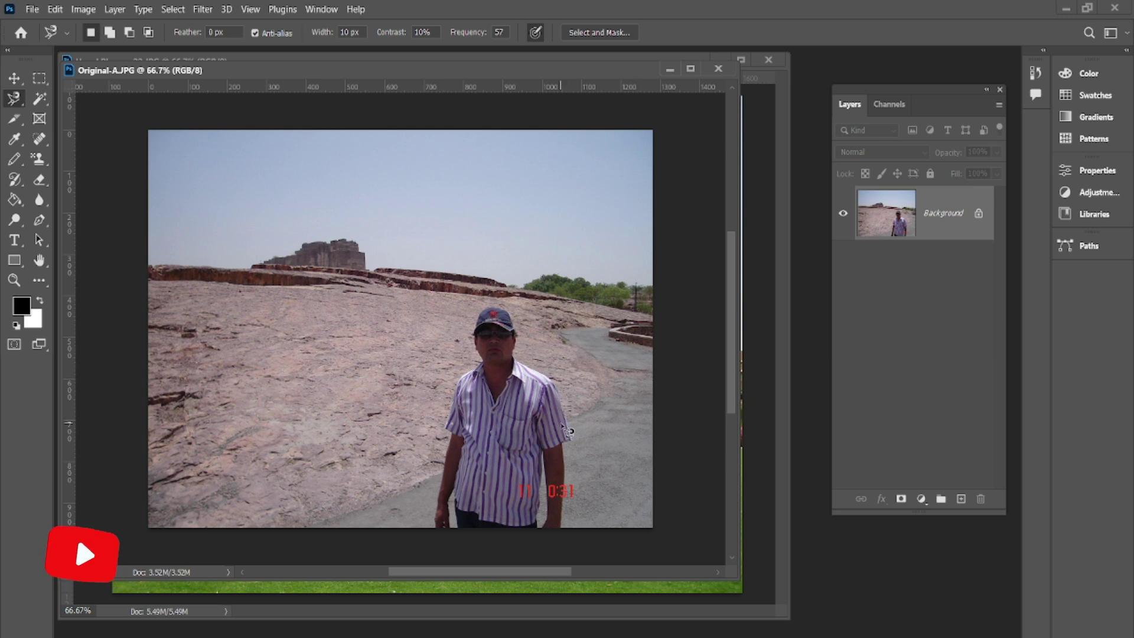
- Select the rocky ground with the Magnetic Lasso, starting with the area behind the man and adding the rest up to the image's left edge
{"action": "left_click", "coordinate": [565, 420]}
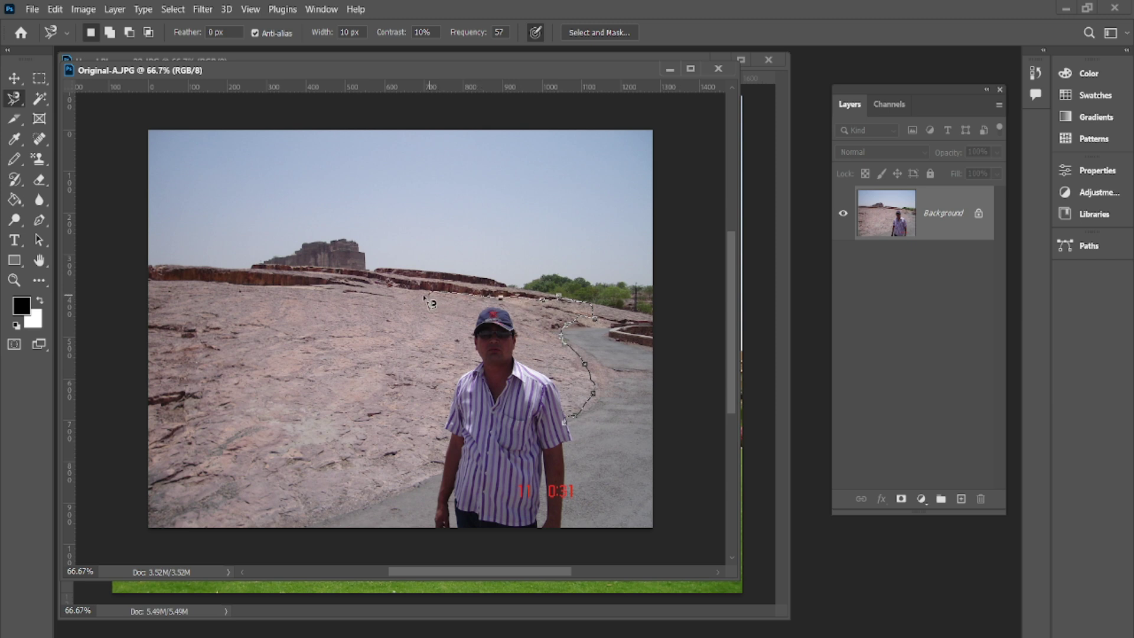
{"action": "double_click", "coordinate": [395, 297]}
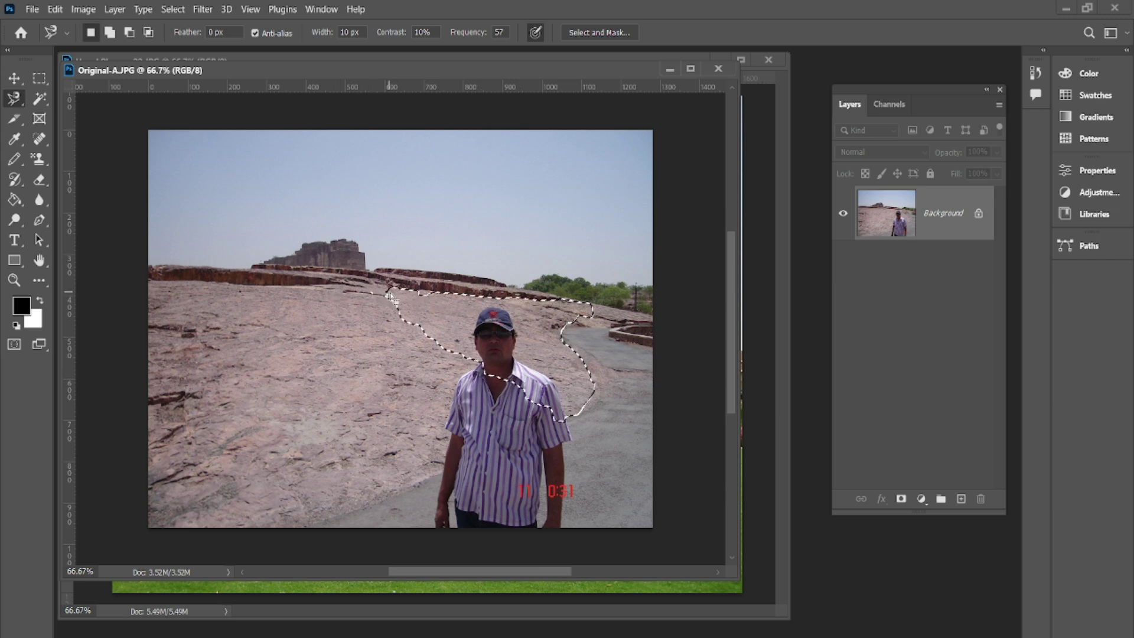
{"action": "left_click", "coordinate": [390, 290], "text": "shift"}
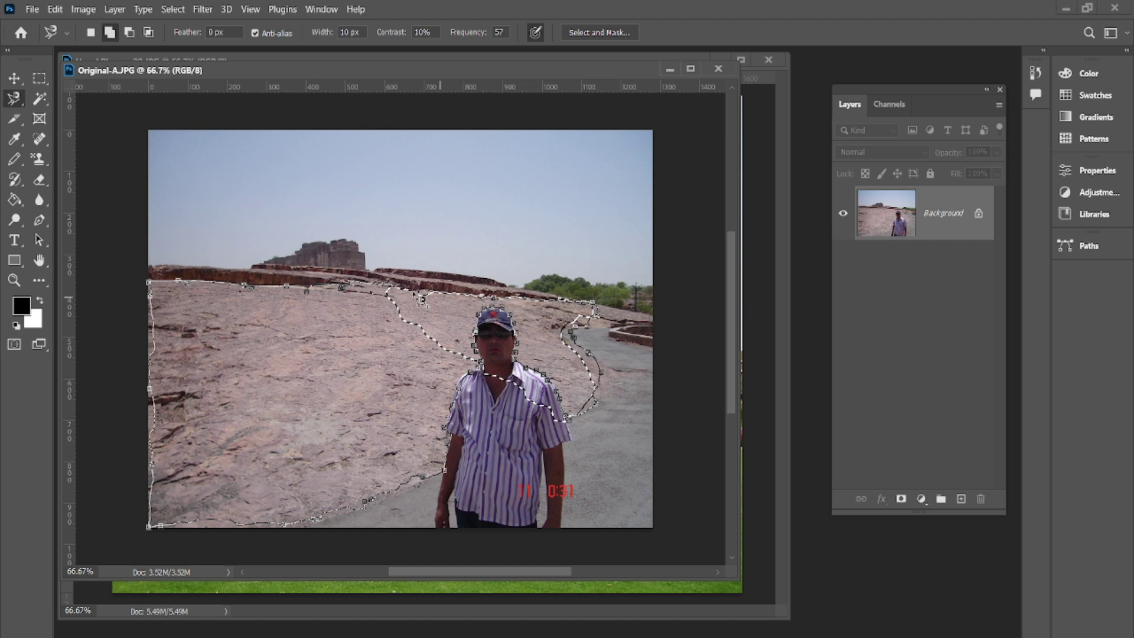
{"action": "left_click", "coordinate": [401, 294]}
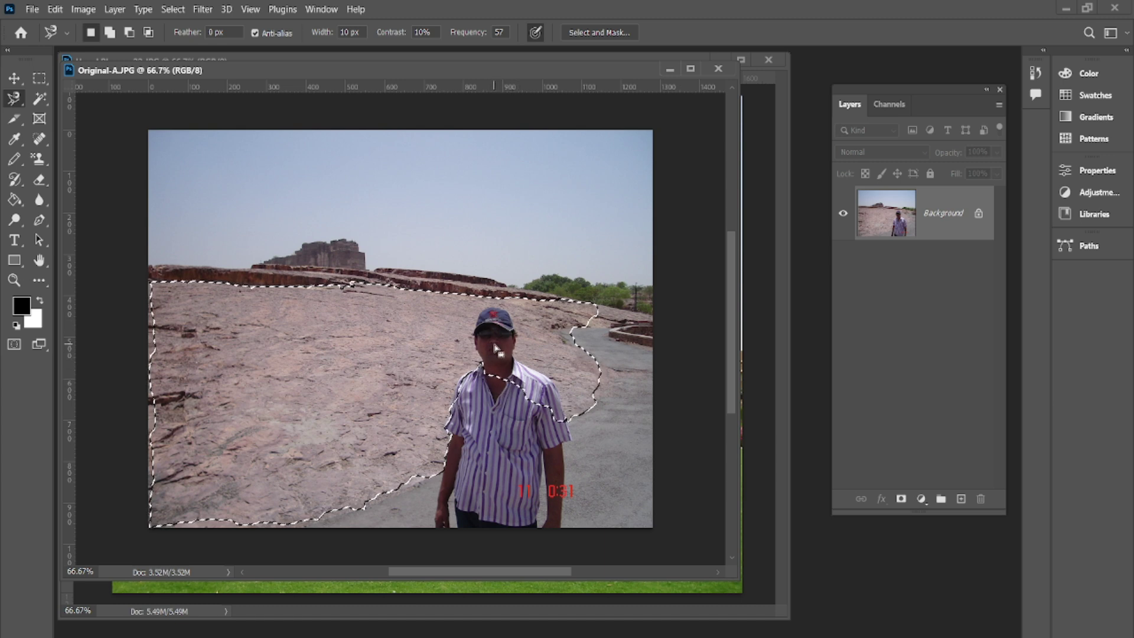
- Subtract the man's head, neck and the shoulder beside the road from the selection with the Polygonal Lasso tool
{"action": "right_click", "coordinate": [14, 99]}
{"action": "left_click", "coordinate": [49, 112]}
{"action": "key", "text": "ctrl+plus"}
{"action": "key", "text": "ctrl+plus"}
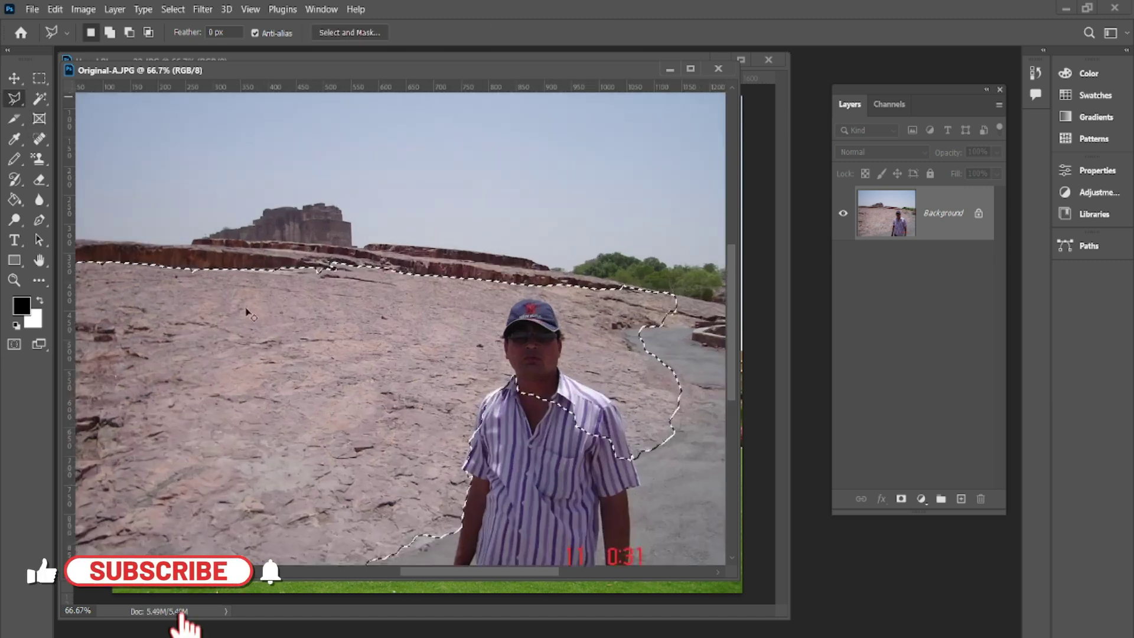
{"action": "key", "text": "f"}
{"action": "key", "text": "ctrl+plus"}
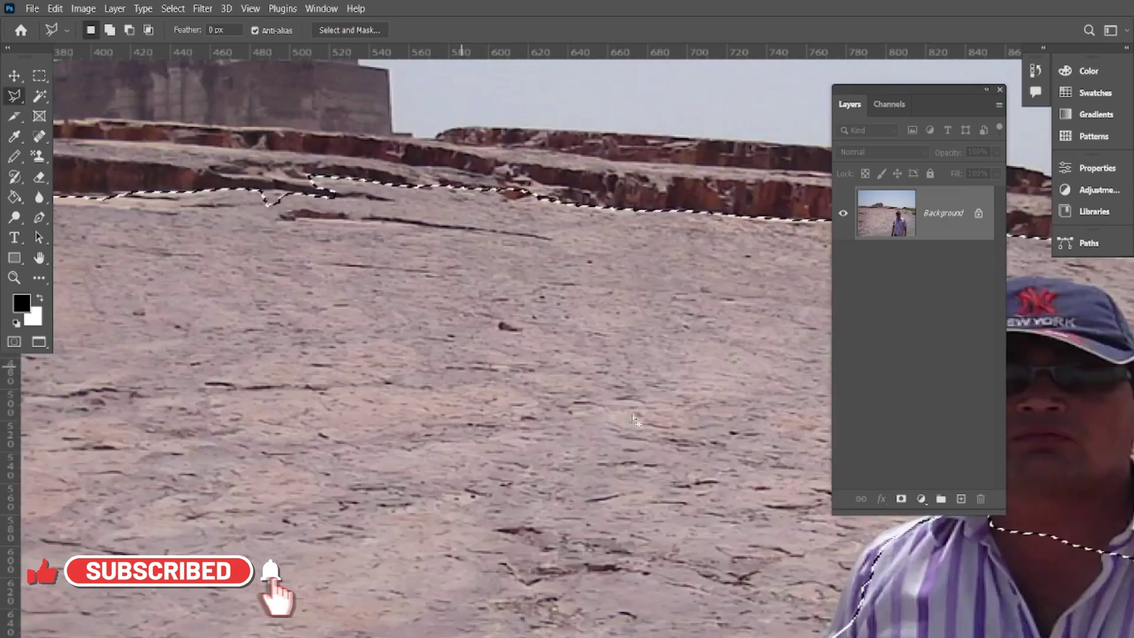
{"action": "key", "text": "ctrl+minus"}
{"action": "left_click_drag", "start_coordinate": [461, 371], "coordinate": [212, 325]}
{"action": "left_click_drag", "start_coordinate": [687, 453], "coordinate": [483, 356]}
{"action": "key", "text": "ctrl+minus"}
{"action": "key", "text": "ctrl+minus"}
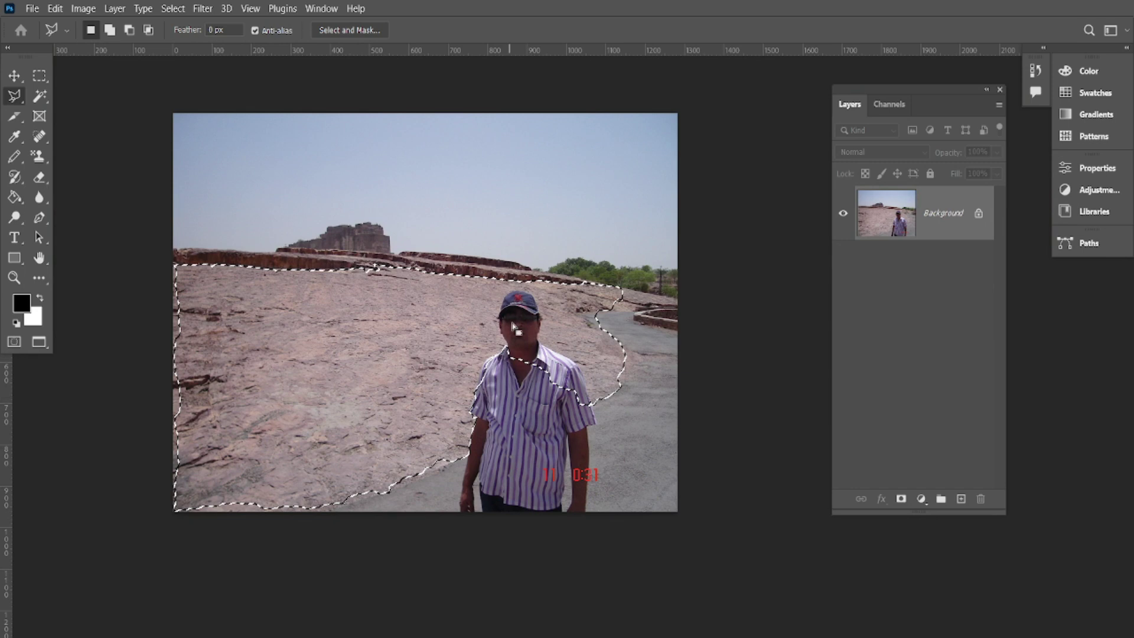
{"action": "key", "text": "ctrl+plus"}
{"action": "key", "text": "ctrl+plus"}
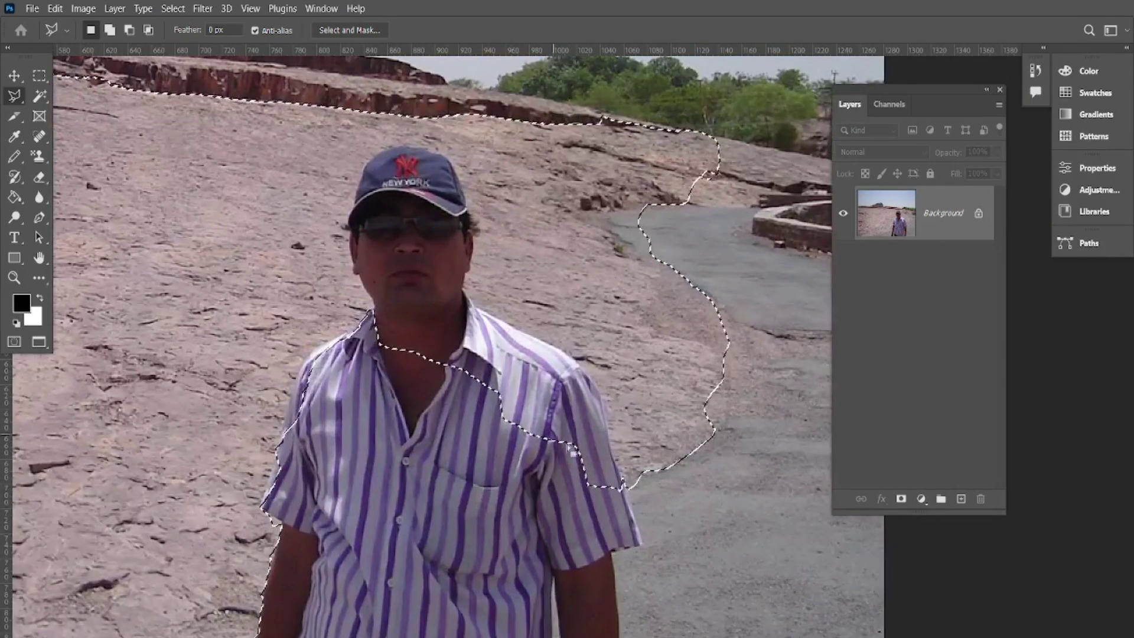
{"action": "key", "text": "alt"}
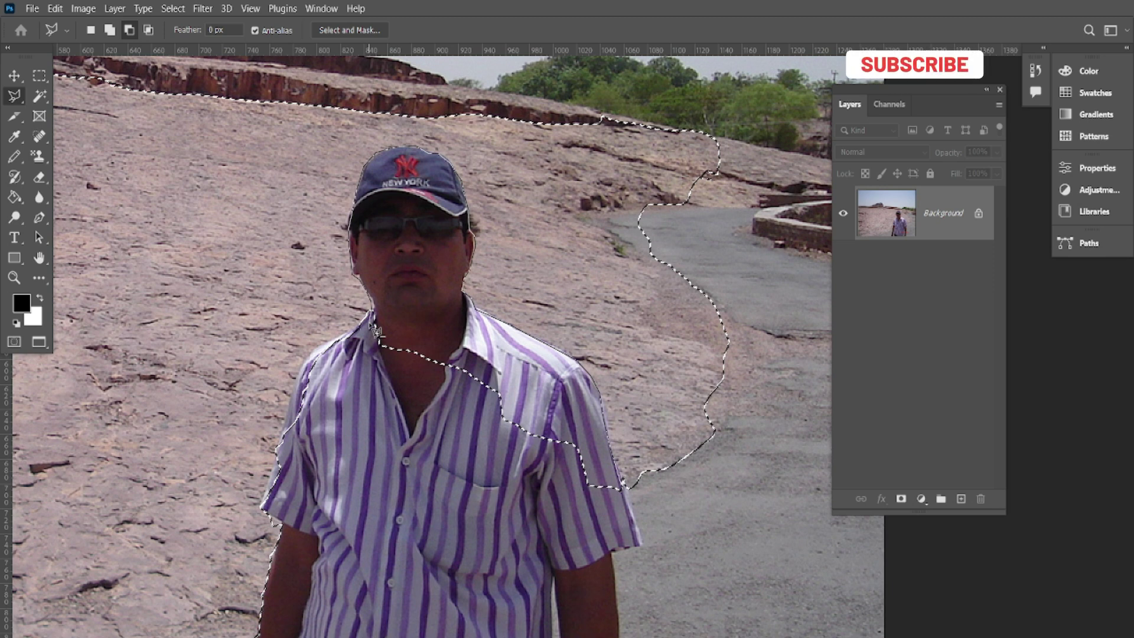
{"action": "double_click", "coordinate": [608, 512]}
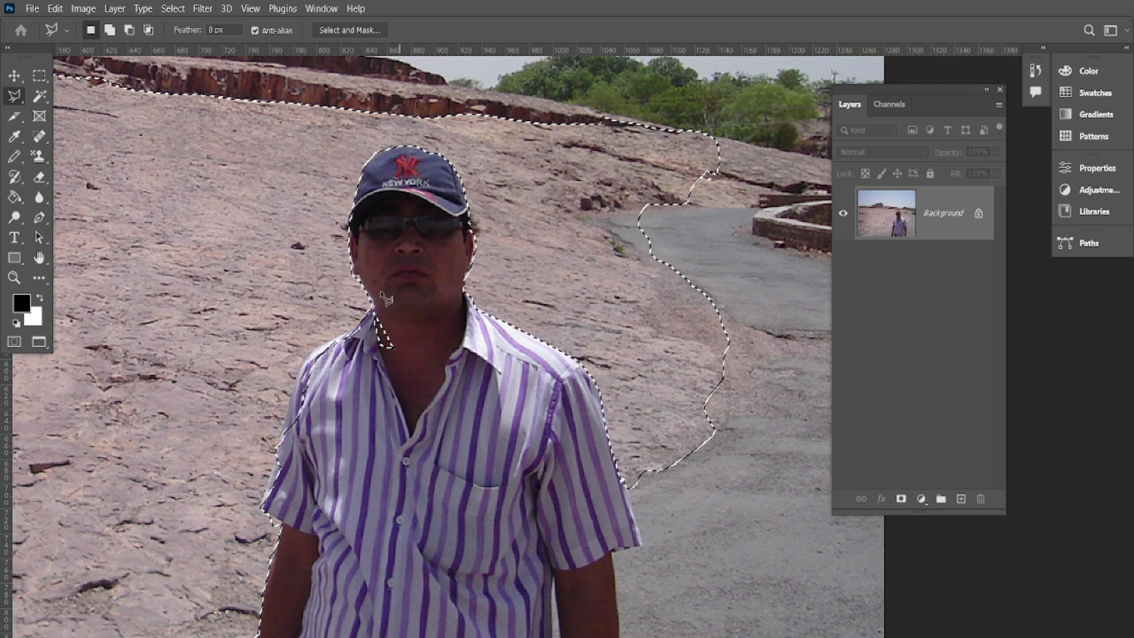
- Subtract the leftover sliver at the man's neck and collar from the rock selection
{"action": "key", "text": "alt"}
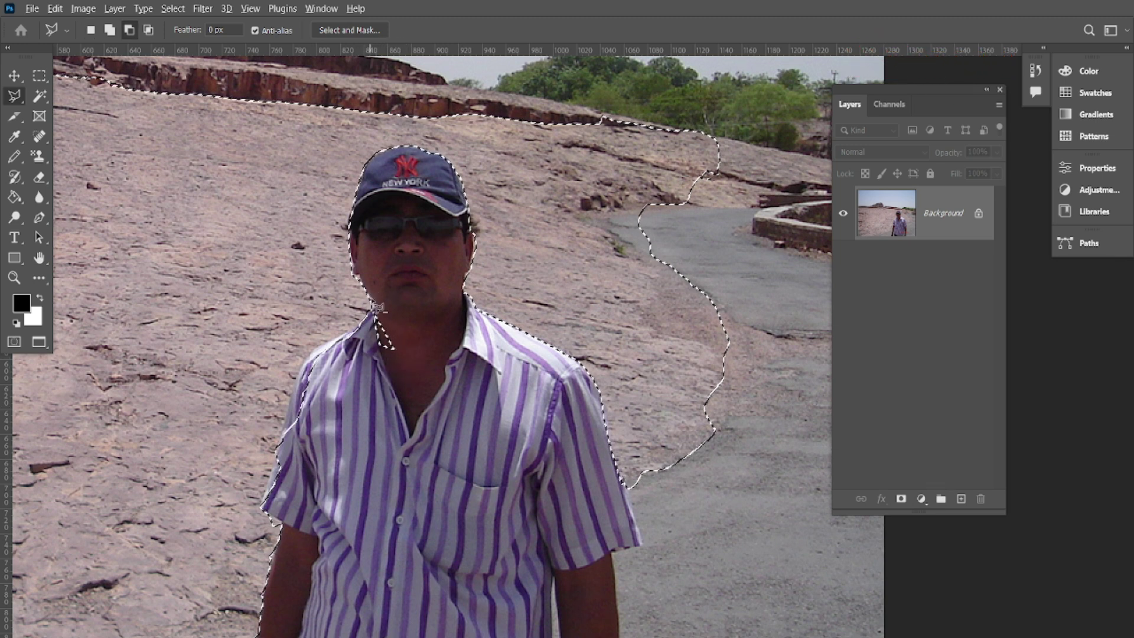
{"action": "left_click", "coordinate": [372, 310], "text": "alt"}
{"action": "left_click", "coordinate": [362, 341]}
{"action": "left_click", "coordinate": [374, 363]}
{"action": "left_click", "coordinate": [408, 362]}
{"action": "double_click", "coordinate": [395, 312]}
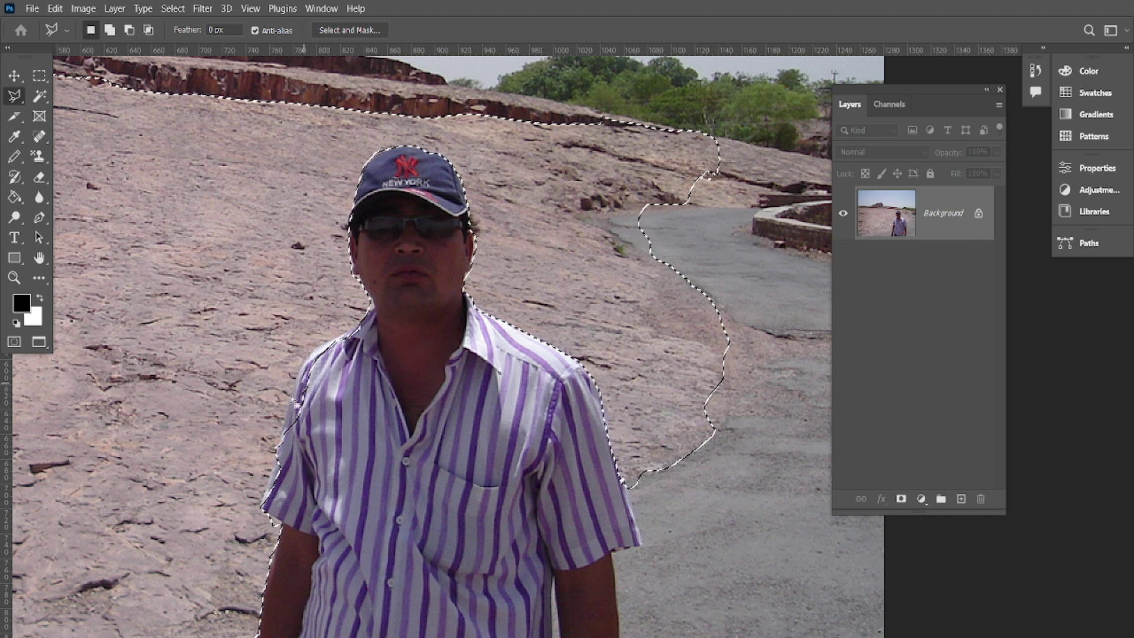
- Refine the selection along the man's other shoulder and sleeve by subtracting the overlapping shirt strip
{"action": "key", "text": "alt"}
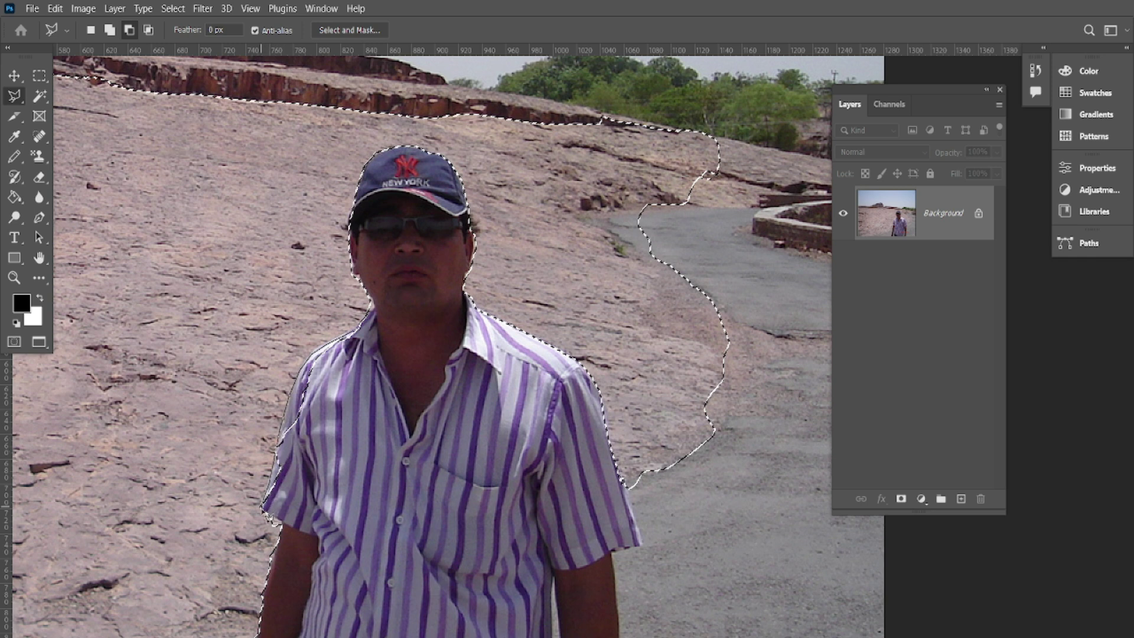
{"action": "mouse_move", "coordinate": [284, 519]}
{"action": "left_mouse_down"}
{"action": "mouse_move", "coordinate": [376, 445]}
{"action": "mouse_move", "coordinate": [370, 314]}
{"action": "left_mouse_up"}
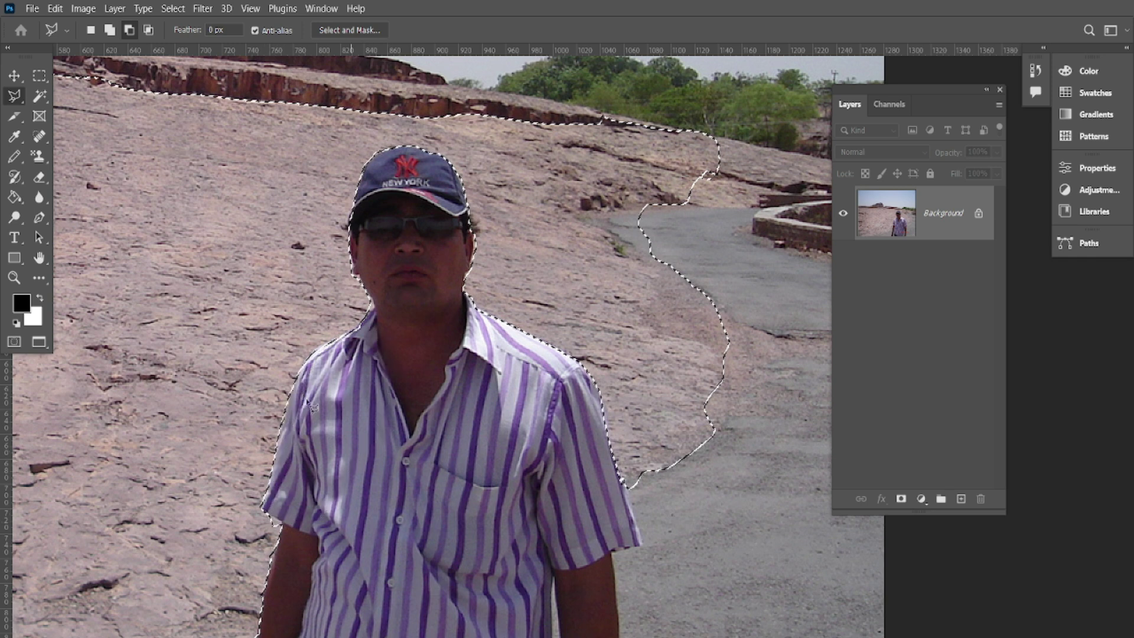
{"action": "key", "text": "alt"}
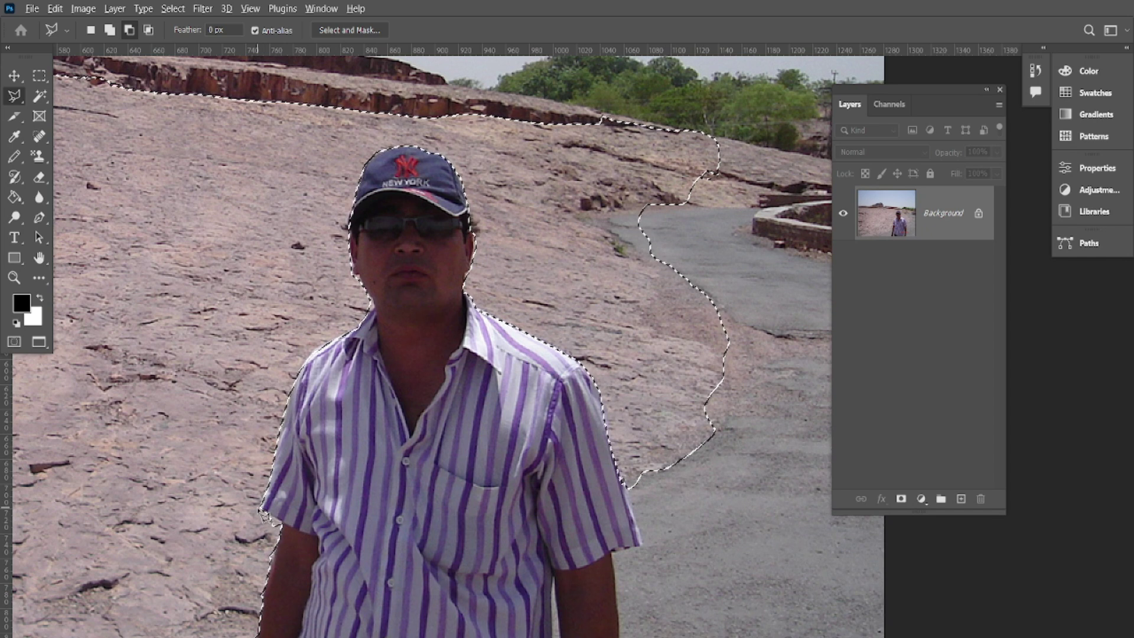
{"action": "key", "text": "shift"}
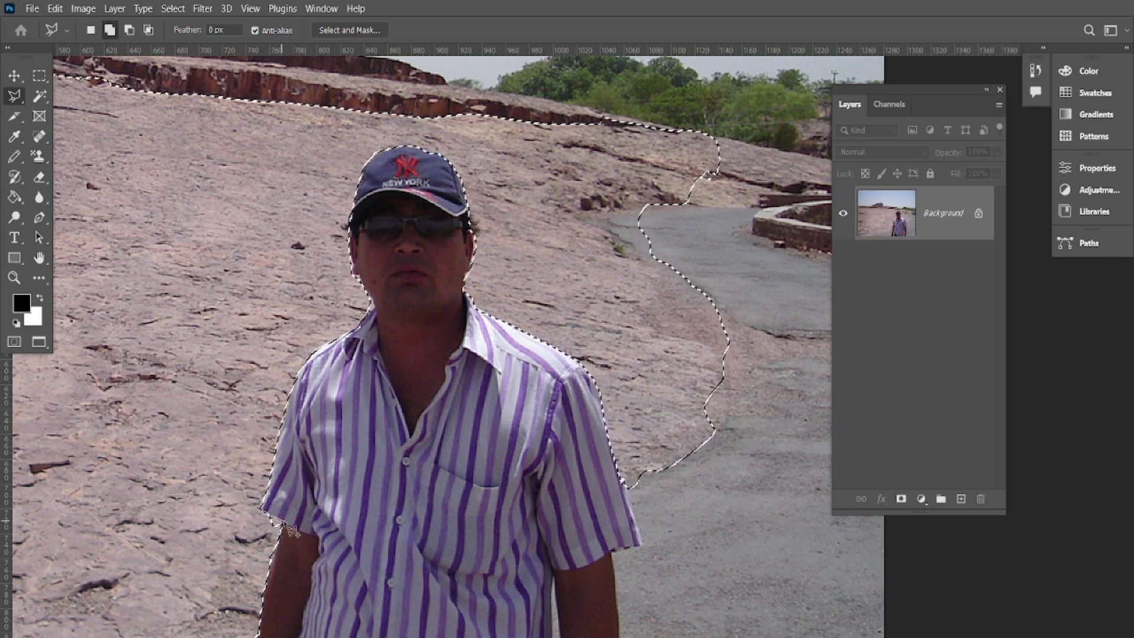
- Add the missed strip of rock along the image's left edge and bottom corner to the selection
{"action": "key", "text": "ctrl+minus"}
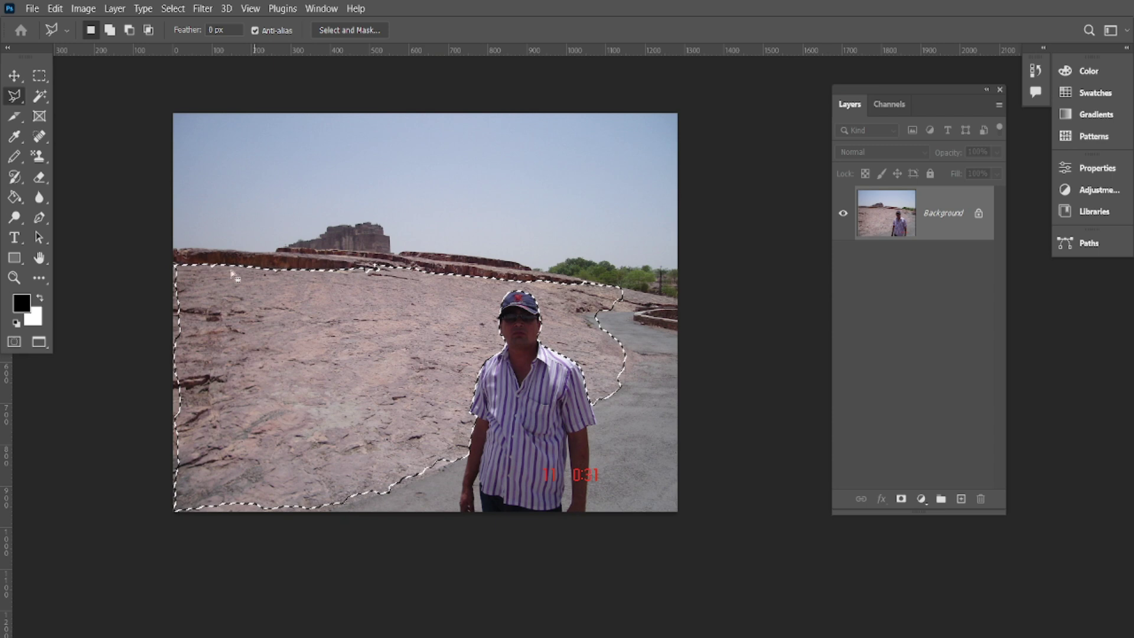
{"action": "key", "text": "shift"}
{"action": "key", "text": "shift"}
{"action": "mouse_move", "coordinate": [176, 266]}
{"action": "left_mouse_down"}
{"action": "mouse_move", "coordinate": [155, 518]}
{"action": "mouse_move", "coordinate": [171, 532]}
{"action": "mouse_move", "coordinate": [188, 518]}
{"action": "mouse_move", "coordinate": [225, 313]}
{"action": "left_mouse_up"}
{"action": "mouse_move", "coordinate": [175, 513]}
{"action": "left_mouse_down"}
{"action": "mouse_move", "coordinate": [334, 511]}
{"action": "mouse_move", "coordinate": [354, 497]}
{"action": "mouse_move", "coordinate": [248, 435]}
{"action": "mouse_move", "coordinate": [131, 509]}
{"action": "left_mouse_up"}
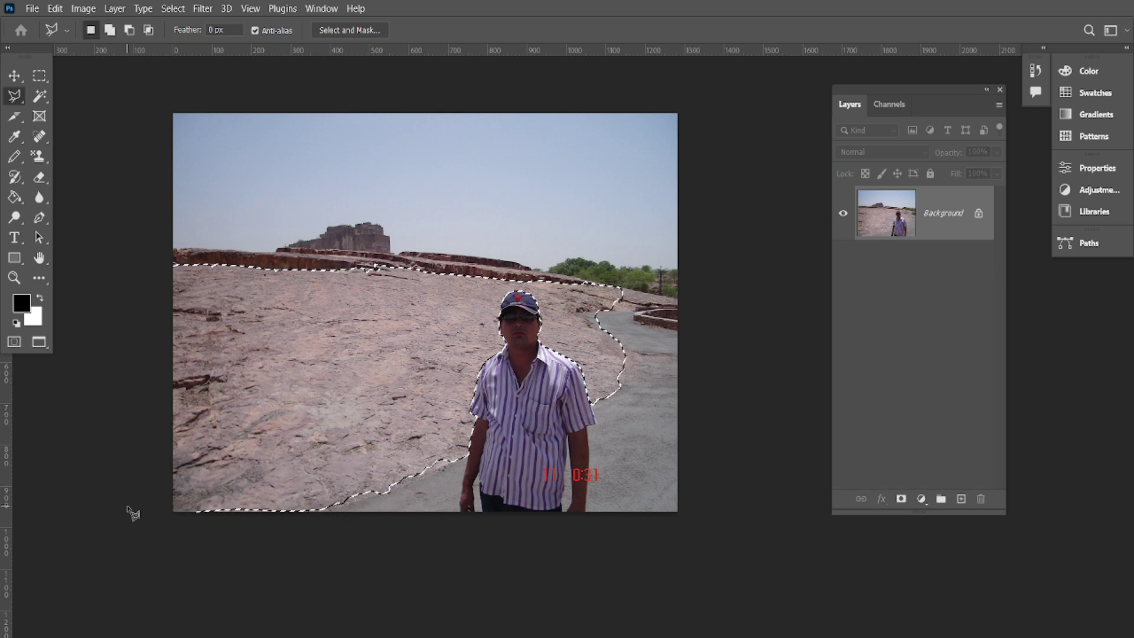
- Feather the rock selection with a radius of 3
{"action": "left_click", "coordinate": [14, 75]}
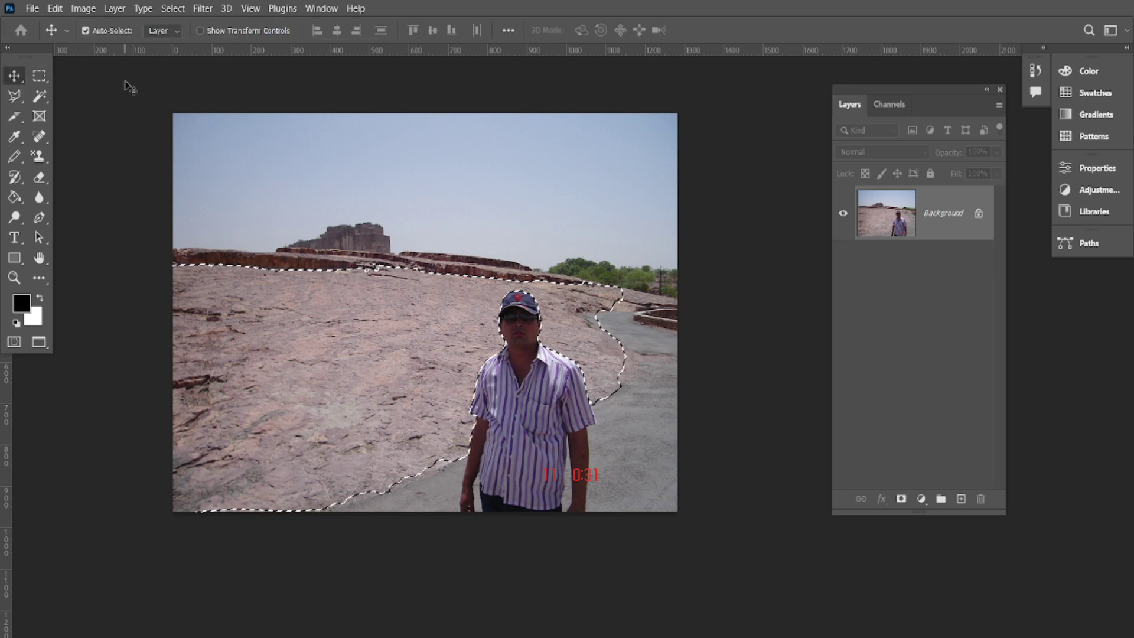
{"action": "left_click", "coordinate": [172, 9]}
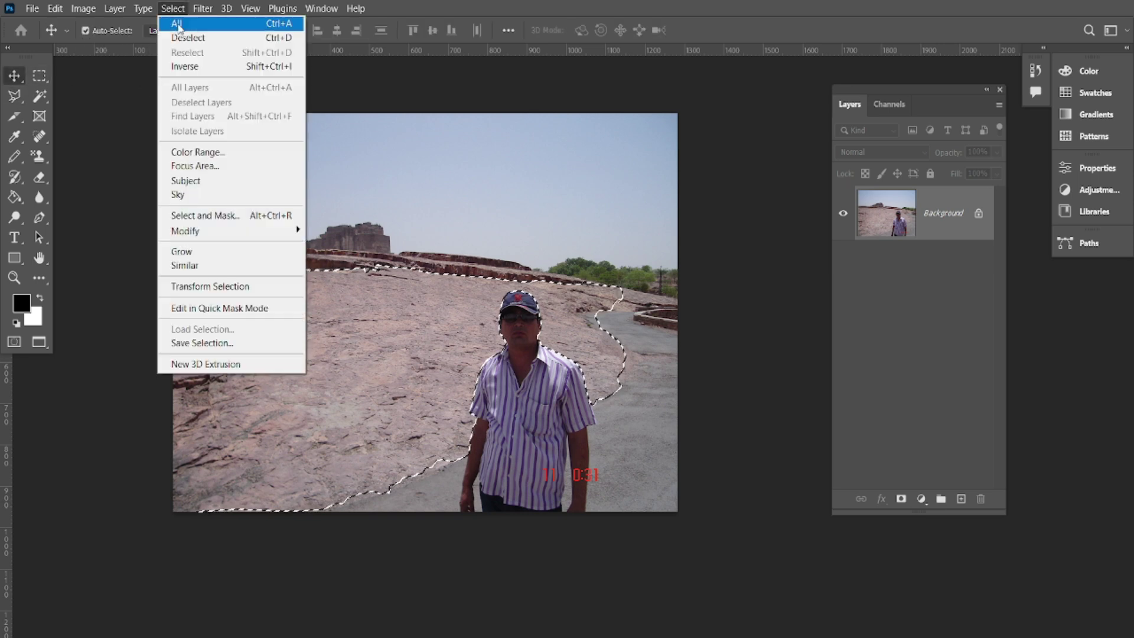
{"action": "mouse_move", "coordinate": [266, 234]}
{"action": "left_click", "coordinate": [362, 286]}
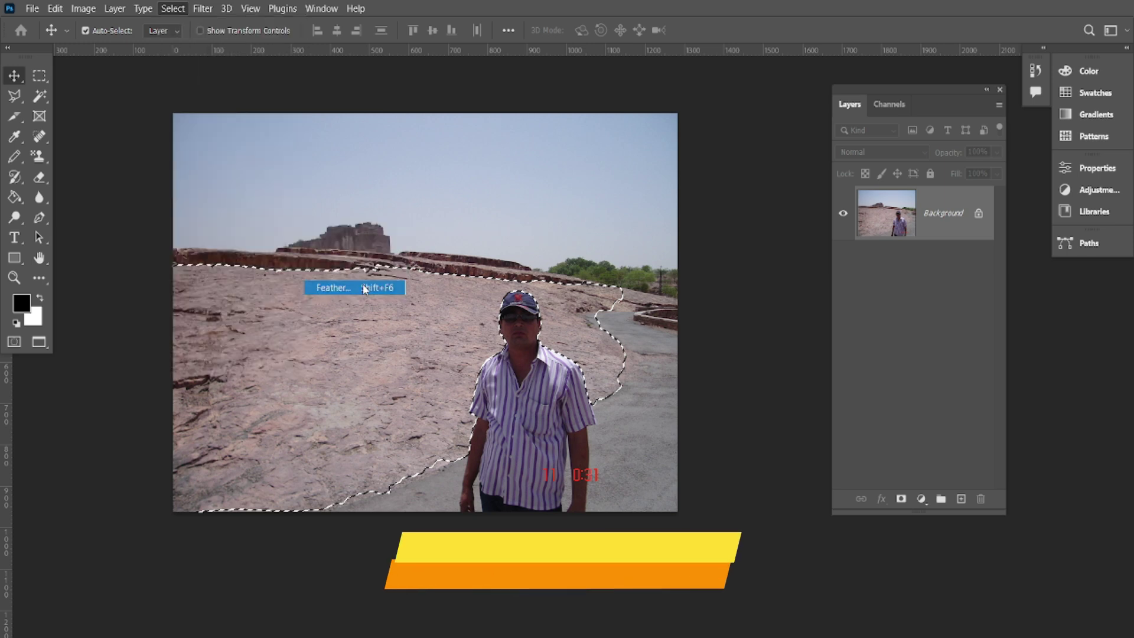
{"action": "type", "text": "3"}
{"action": "key", "text": "Return"}
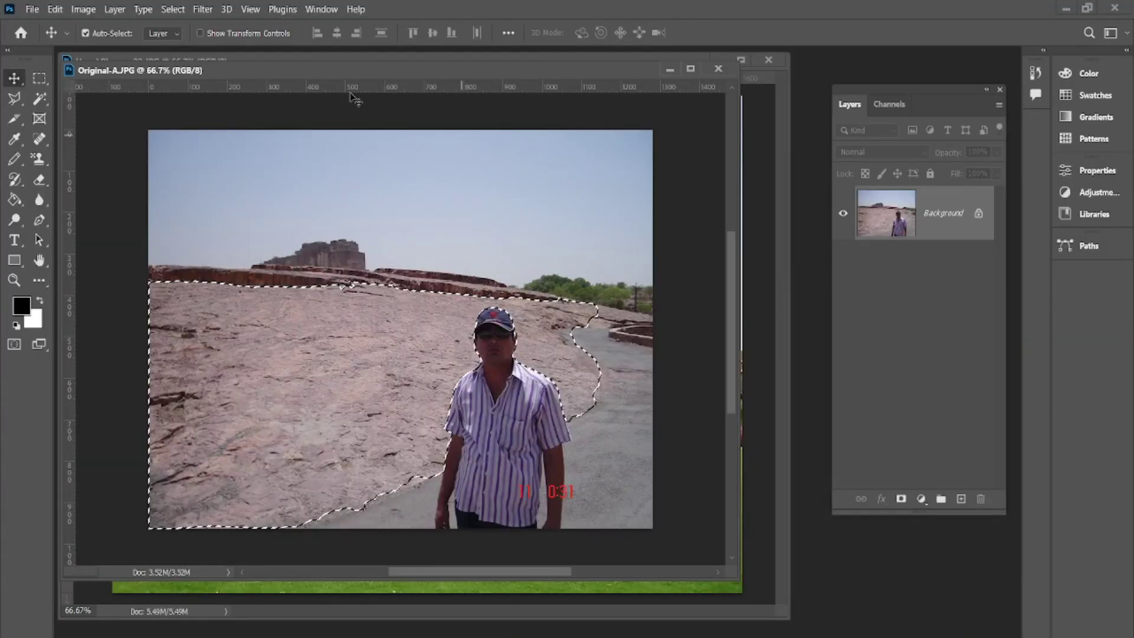
- Check the lawn selection in Umad Bhawan 22.JPG and bring Original-A.JPG back in front of it
{"action": "left_click_drag", "start_coordinate": [218, 70], "coordinate": [265, 236]}
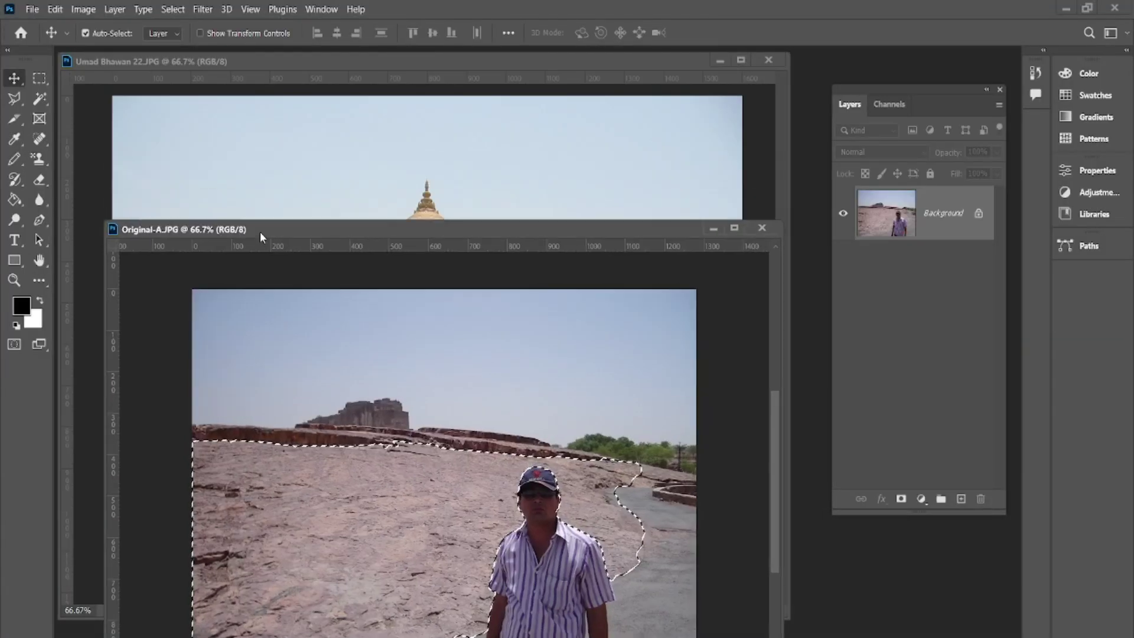
{"action": "left_click", "coordinate": [265, 70]}
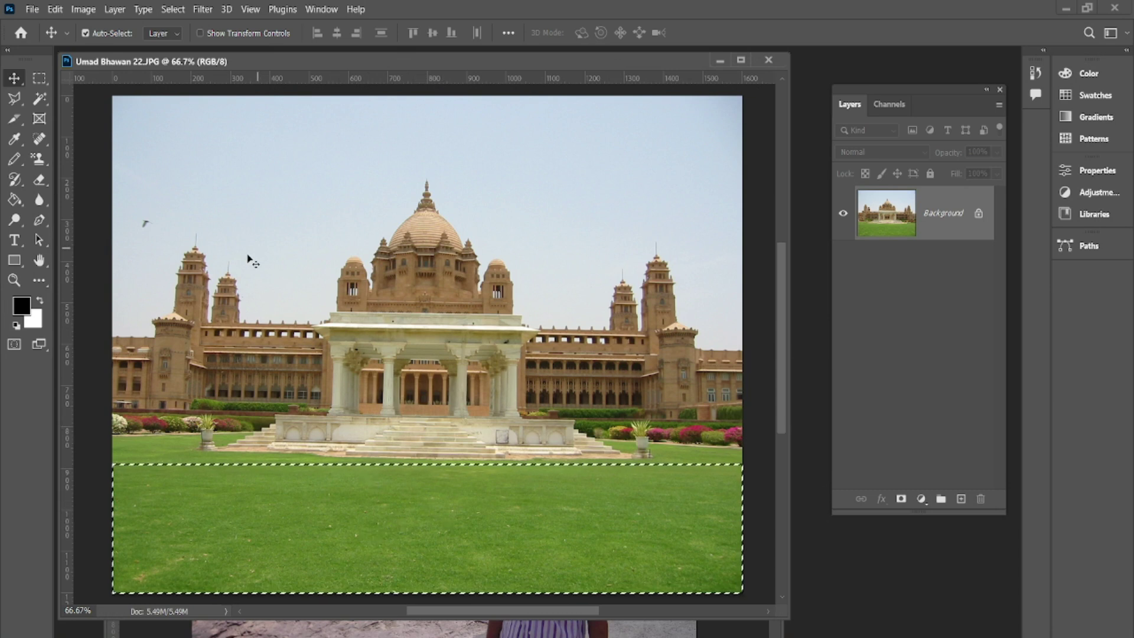
{"action": "left_click_drag", "start_coordinate": [320, 63], "coordinate": [380, 171]}
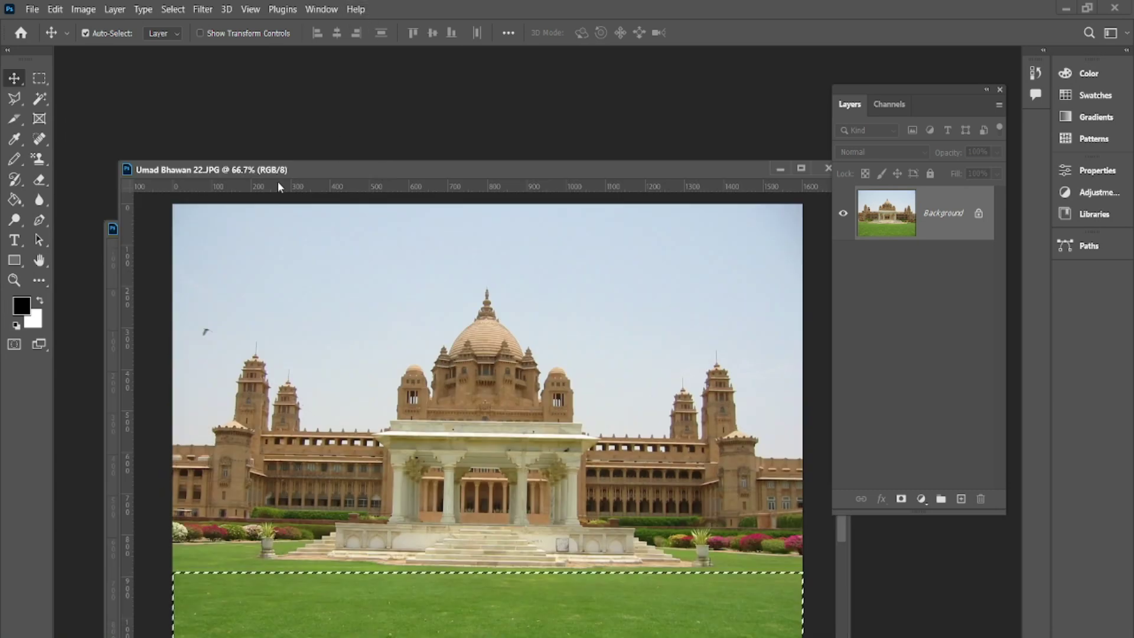
{"action": "left_click", "coordinate": [112, 283]}
{"action": "left_click_drag", "start_coordinate": [185, 222], "coordinate": [162, 68]}
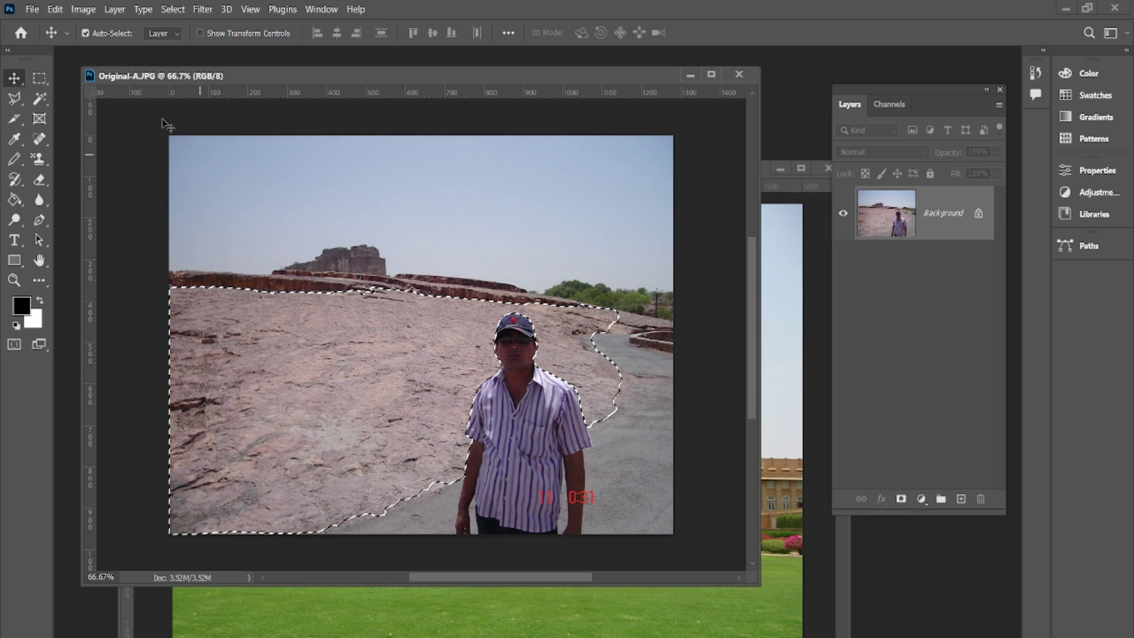
- Paste the copied lawn into the feathered rock selection of Original-A.JPG with Paste Into
{"action": "left_click", "coordinate": [52, 8]}
{"action": "mouse_move", "coordinate": [177, 153]}
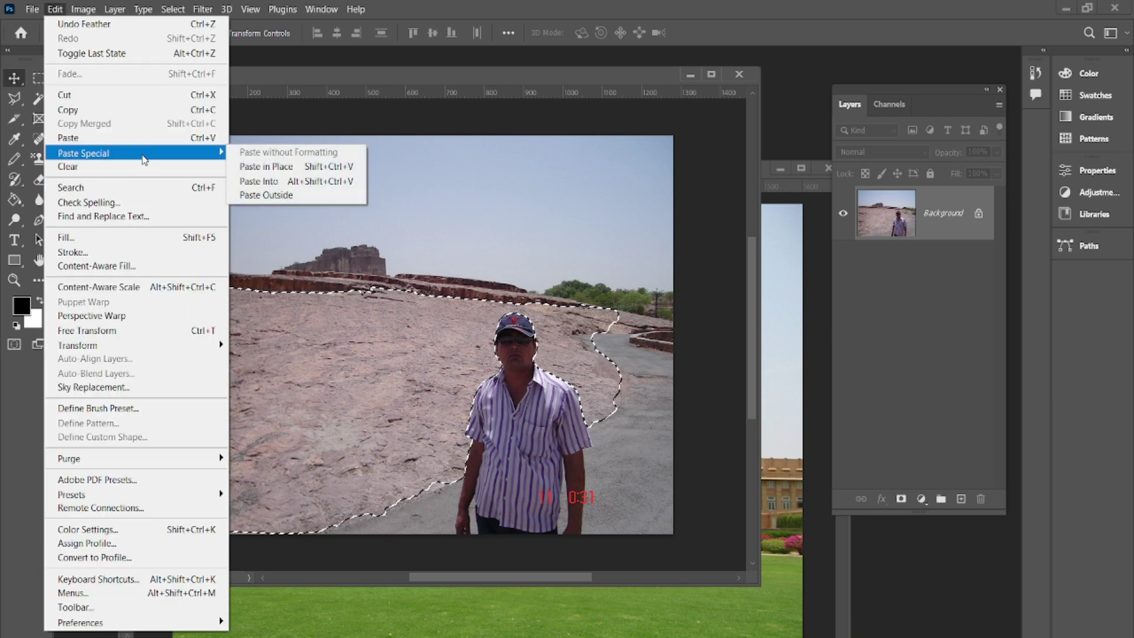
{"action": "left_click", "coordinate": [277, 182]}
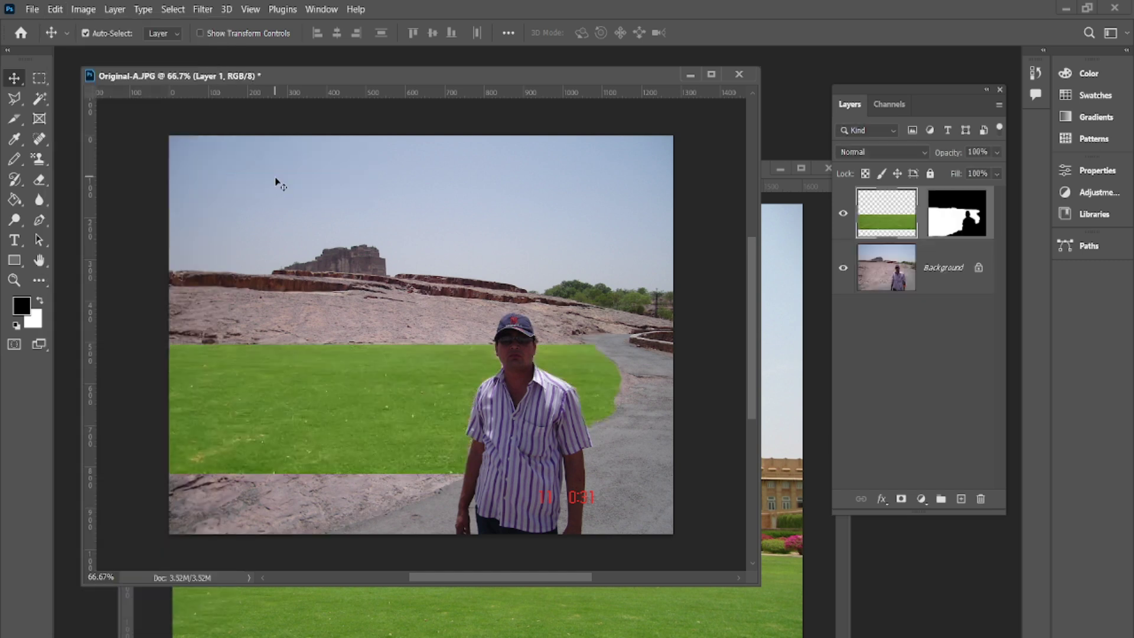
- Move the pasted lawn up to the rock ridge and scale it to 73.38% width and 193.91% height to cover the rocky ground
{"action": "left_click_drag", "start_coordinate": [341, 415], "coordinate": [314, 351]}
{"action": "key", "text": "ctrl+t"}
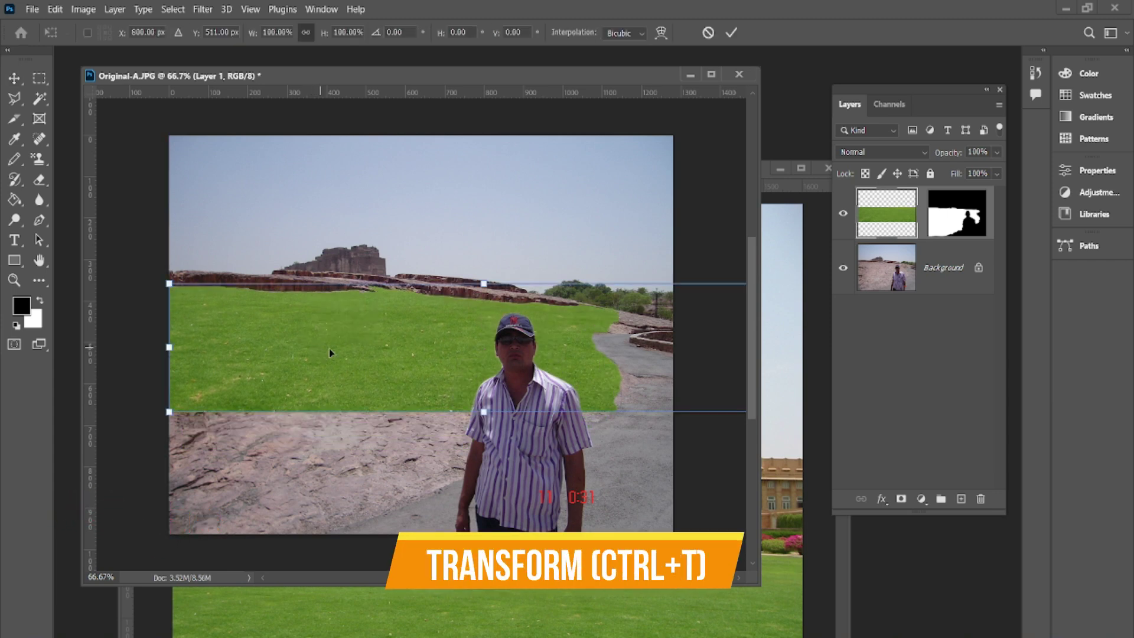
{"action": "left_click_drag", "start_coordinate": [761, 587], "coordinate": [855, 620]}
{"action": "key", "text": "ctrl+minus"}
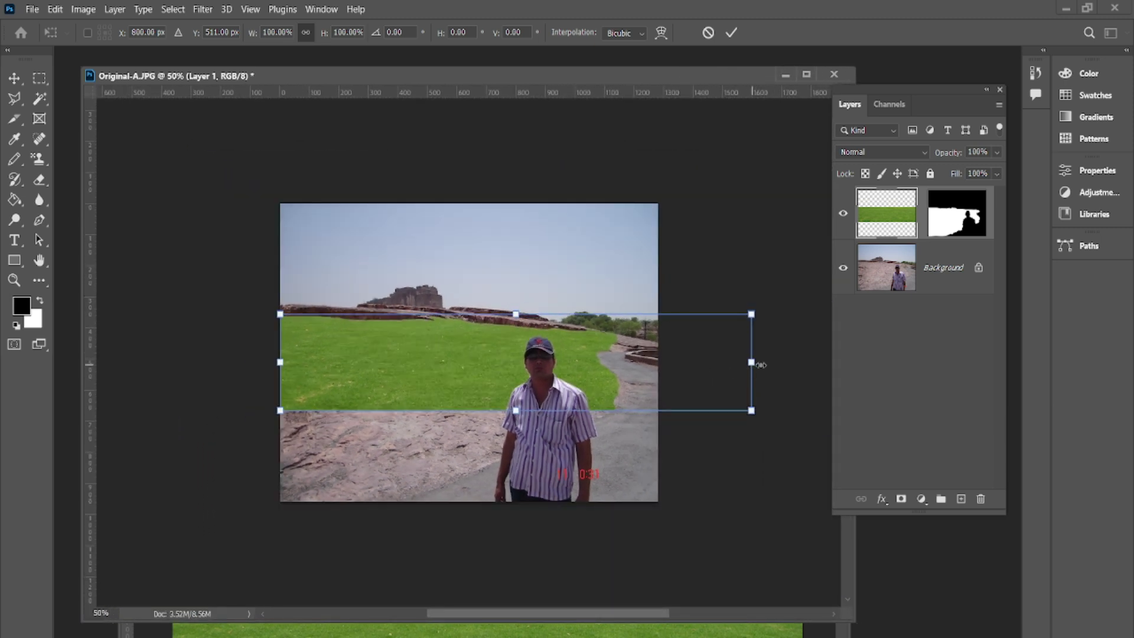
{"action": "left_click_drag", "start_coordinate": [758, 362], "coordinate": [629, 367]}
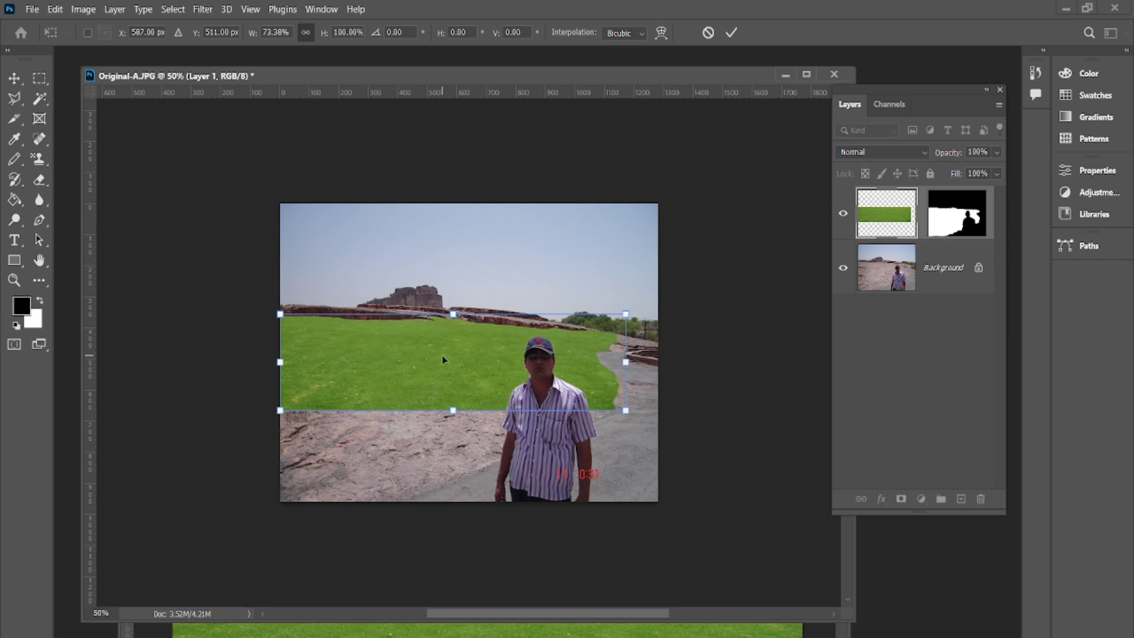
{"action": "left_click_drag", "start_coordinate": [454, 412], "coordinate": [442, 508]}
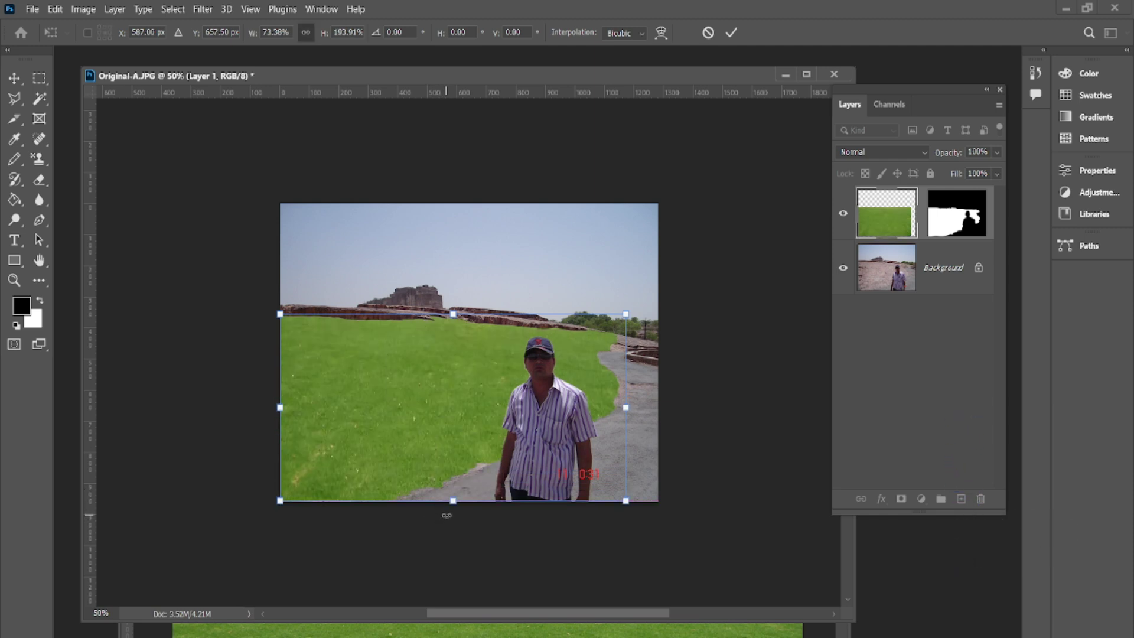
- Warp the lawn's lower left corner outward past the image corner and bow its bottom edge downward
{"action": "left_click", "coordinate": [660, 33]}
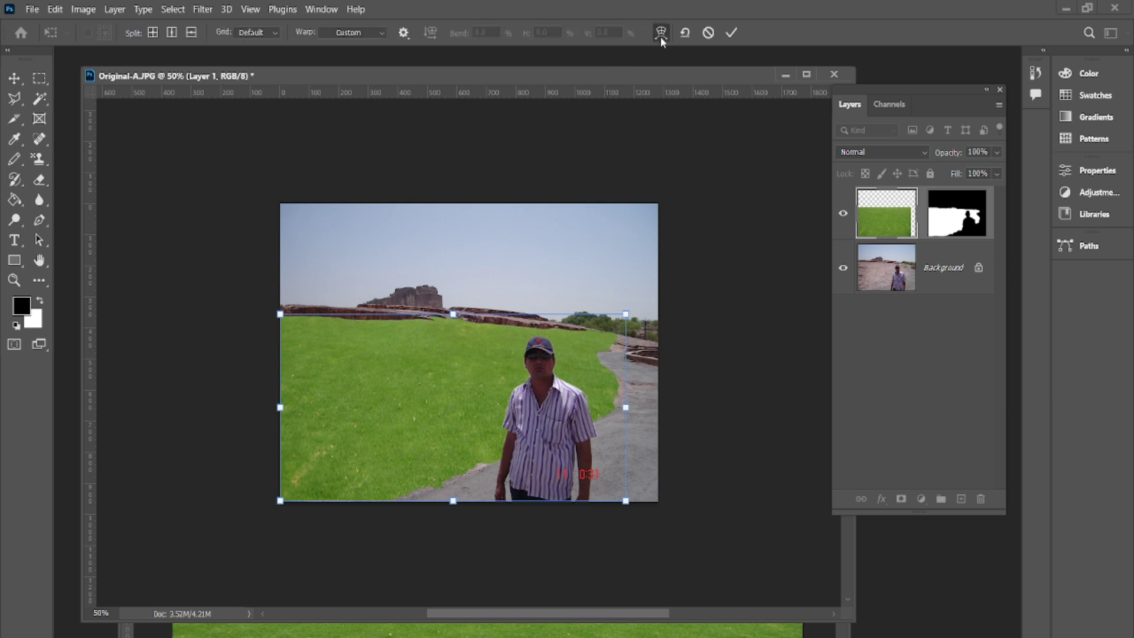
{"action": "left_click_drag", "start_coordinate": [393, 373], "coordinate": [393, 368]}
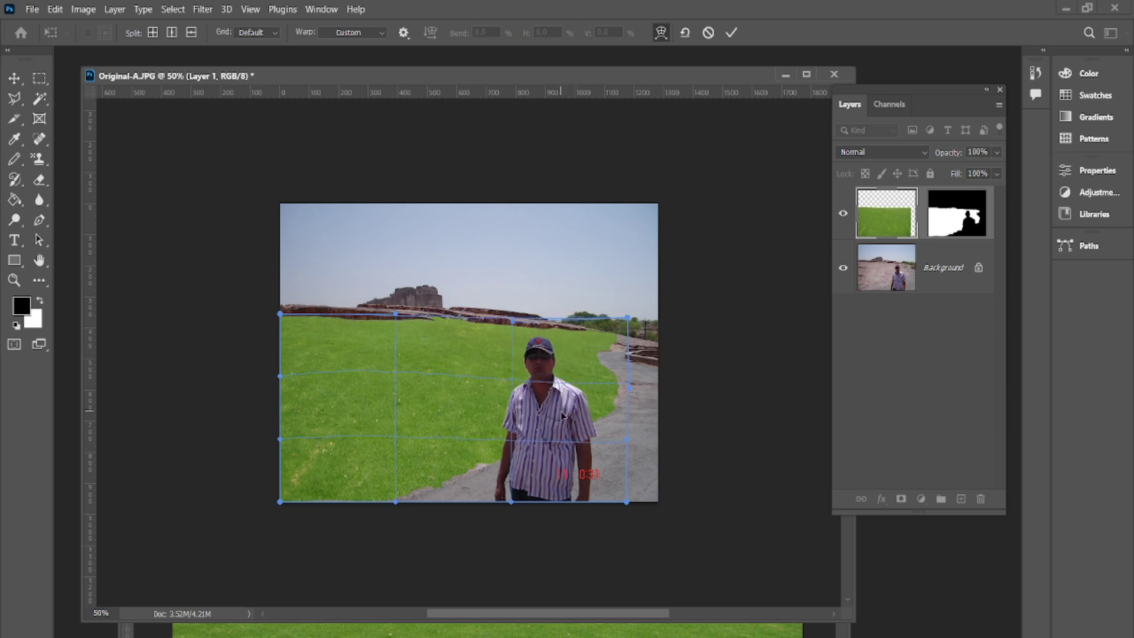
{"action": "left_click_drag", "start_coordinate": [592, 415], "coordinate": [596, 415]}
{"action": "left_click_drag", "start_coordinate": [378, 477], "coordinate": [271, 514]}
{"action": "left_click_drag", "start_coordinate": [399, 518], "coordinate": [391, 541]}
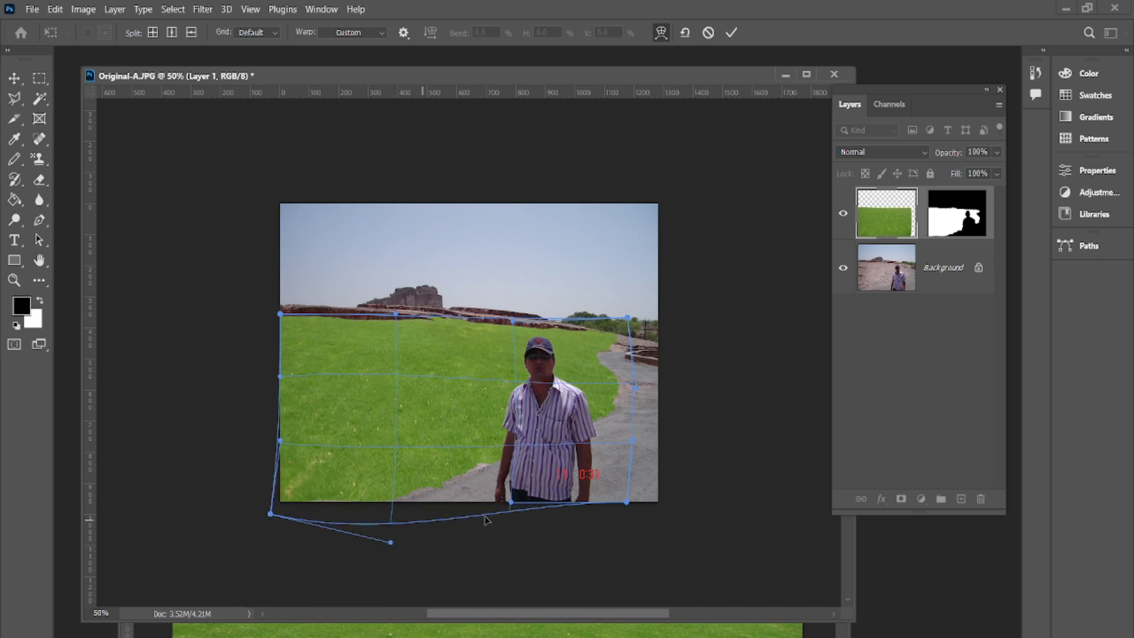
- Warp the lawn's lower right corner inward along the path, adjust its top edge to the ridge, and apply the transform
{"action": "left_click_drag", "start_coordinate": [627, 501], "coordinate": [550, 447]}
{"action": "left_click_drag", "start_coordinate": [511, 503], "coordinate": [468, 474]}
{"action": "left_click_drag", "start_coordinate": [399, 317], "coordinate": [398, 322]}
{"action": "left_click_drag", "start_coordinate": [280, 314], "coordinate": [279, 305]}
{"action": "left_click_drag", "start_coordinate": [511, 323], "coordinate": [514, 316]}
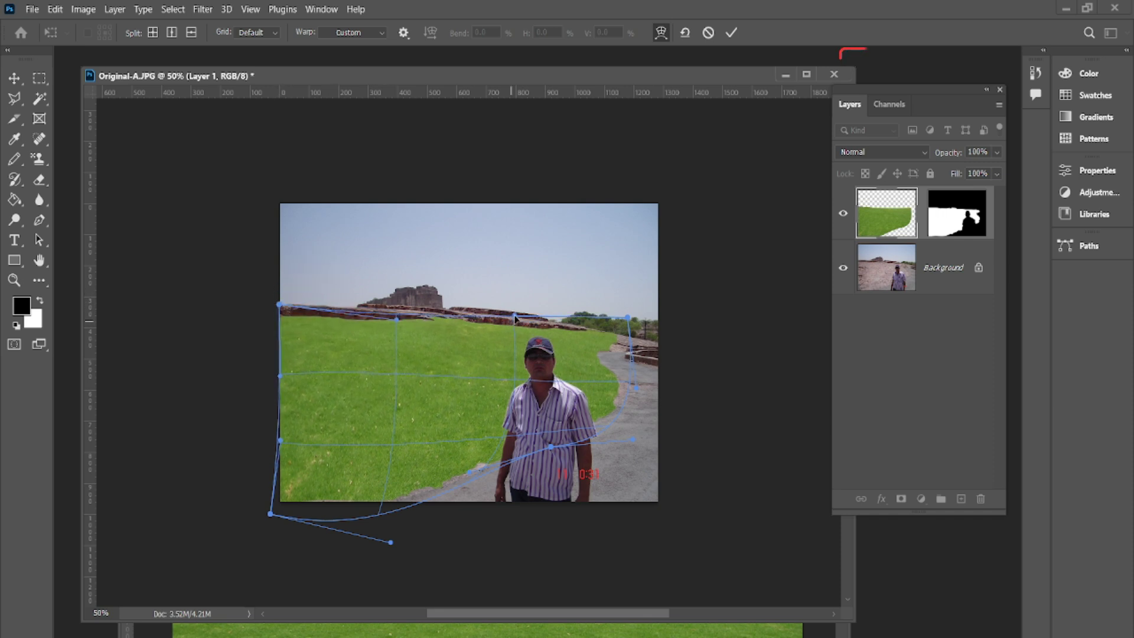
{"action": "left_click", "coordinate": [730, 33]}
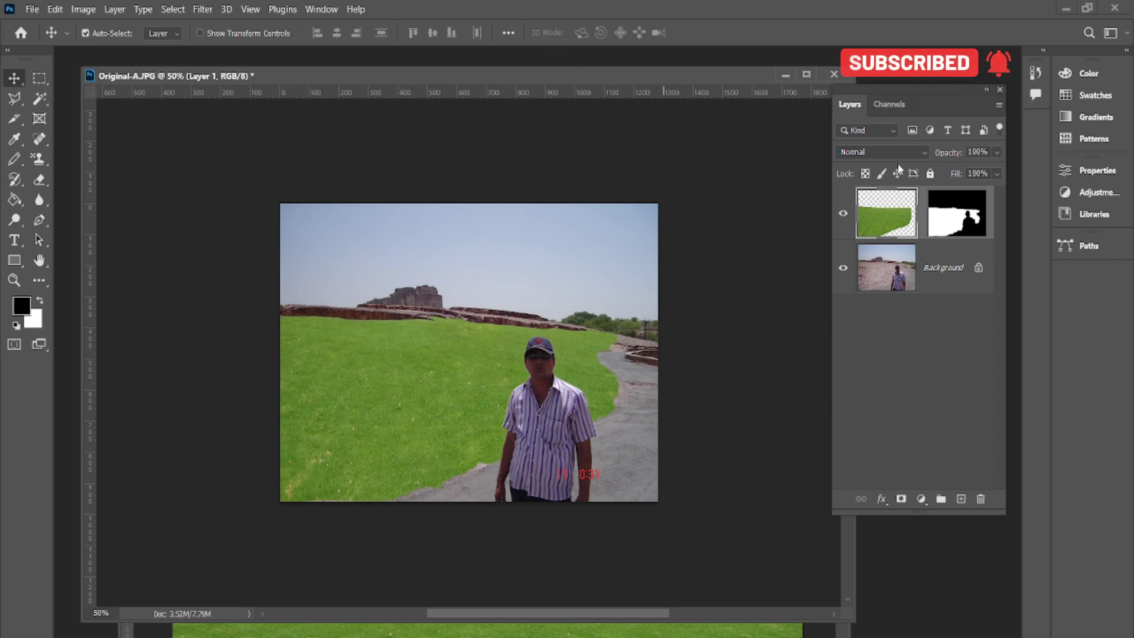
- Preview other blend modes on the lawn layer, return to Normal and try an opacity of 95%
{"action": "left_click", "coordinate": [866, 151]}
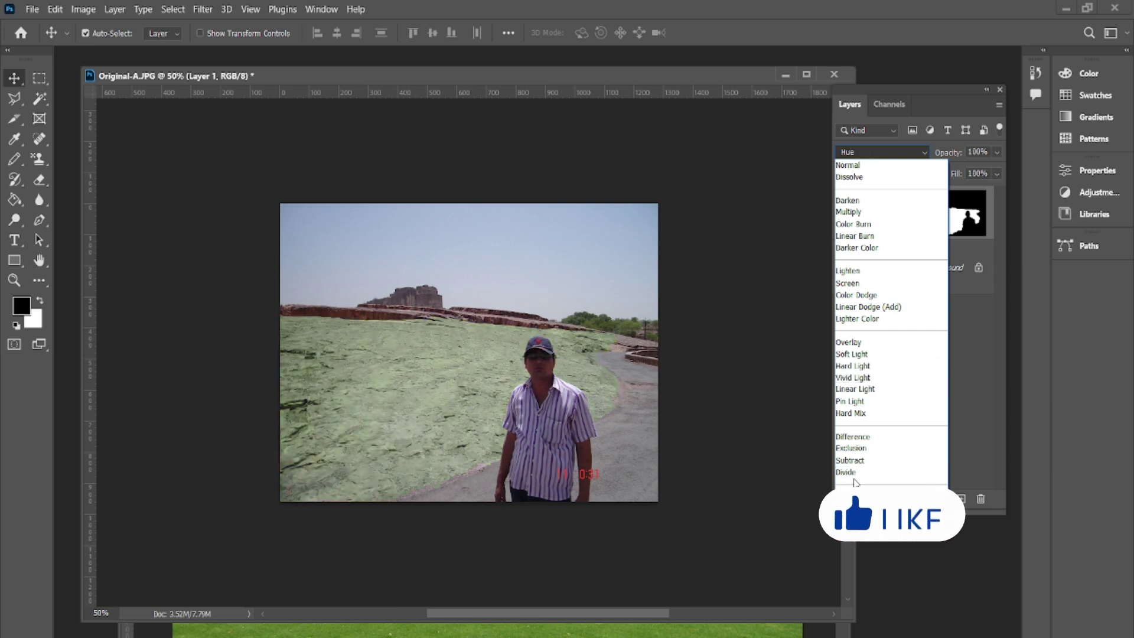
{"action": "left_click", "coordinate": [852, 164]}
{"action": "left_click", "coordinate": [997, 153]}
{"action": "left_click", "coordinate": [990, 150]}
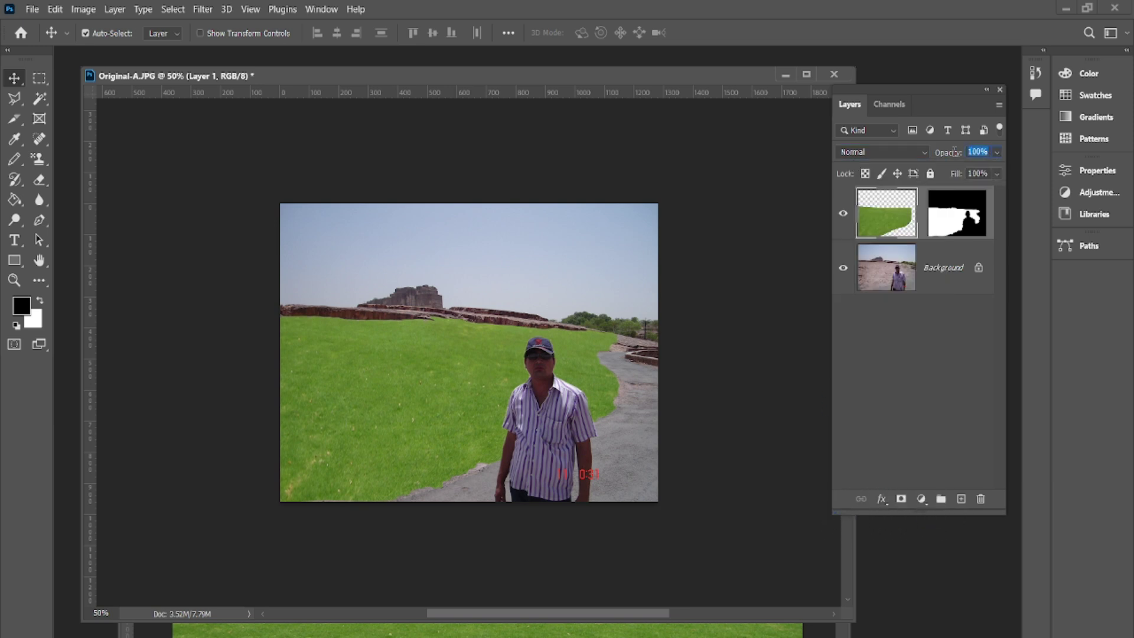
{"action": "type", "text": "90"}
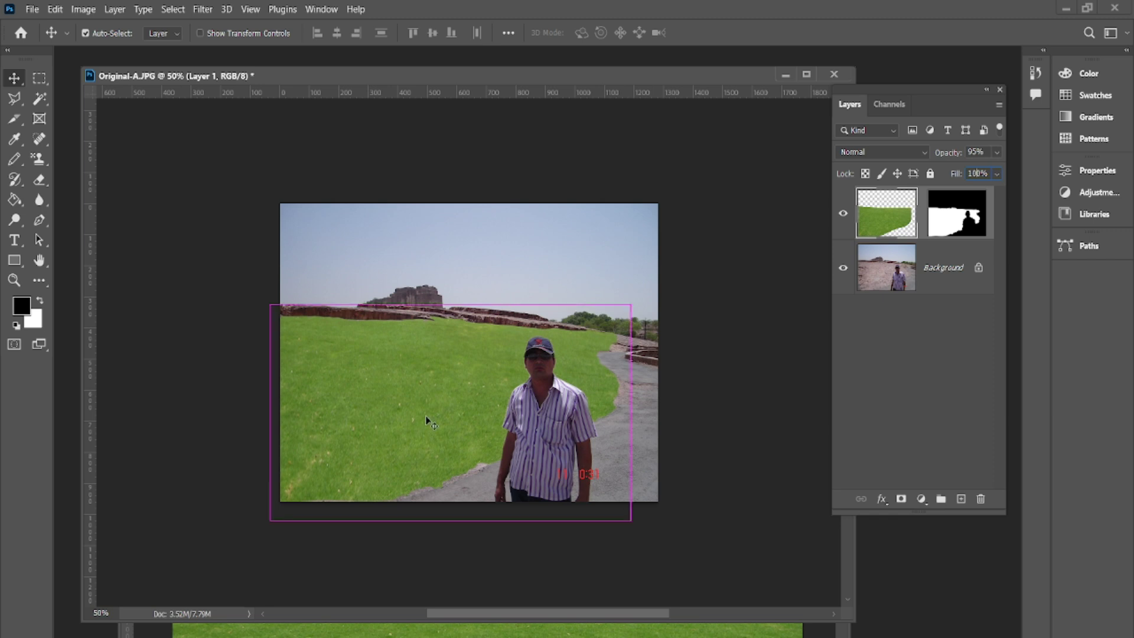
{"action": "key", "text": "ctrl+1"}
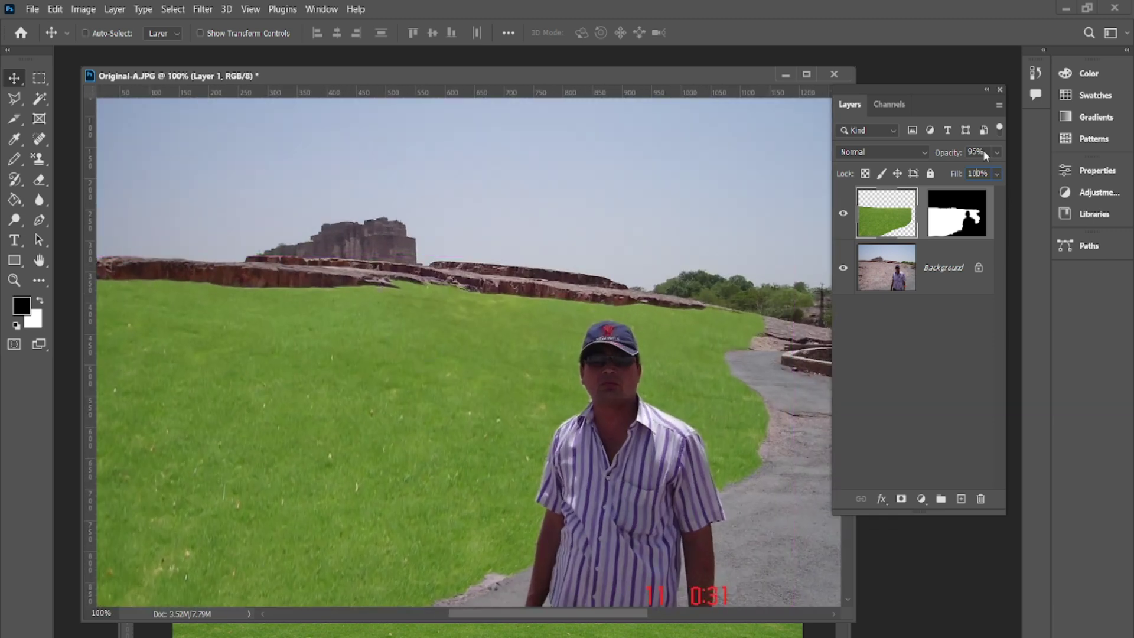
- Try lower opacities down to 77% and then 89% on the lawn layer, keeping the Normal blend mode
{"action": "left_click", "coordinate": [997, 152]}
{"action": "left_click_drag", "start_coordinate": [996, 172], "coordinate": [982, 174]}
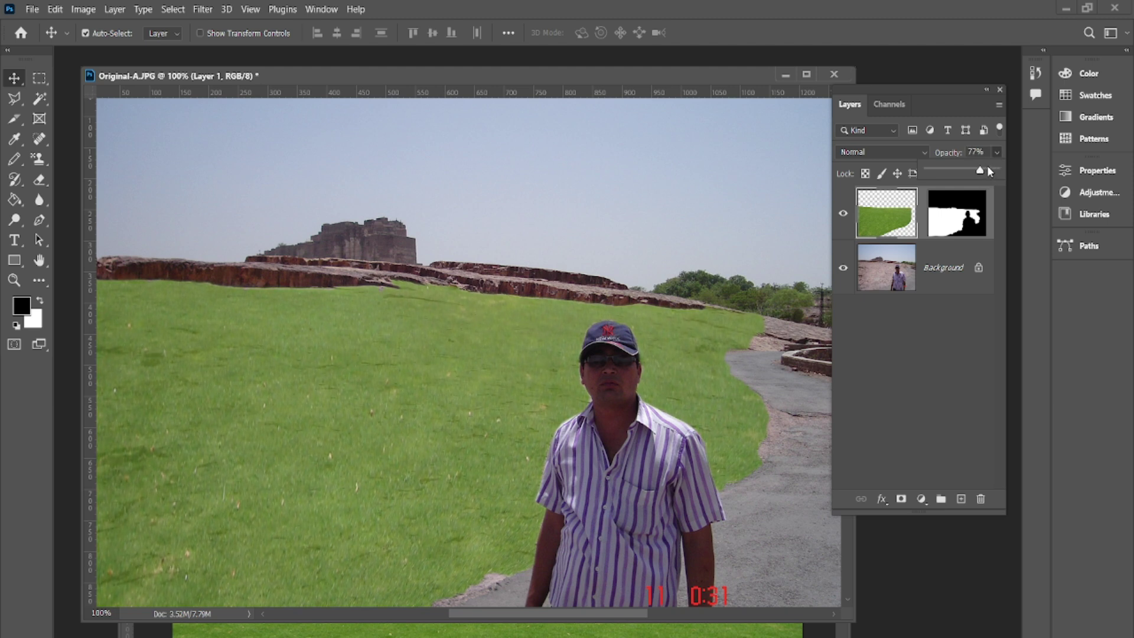
{"action": "left_click", "coordinate": [983, 170]}
{"action": "left_click", "coordinate": [917, 153]}
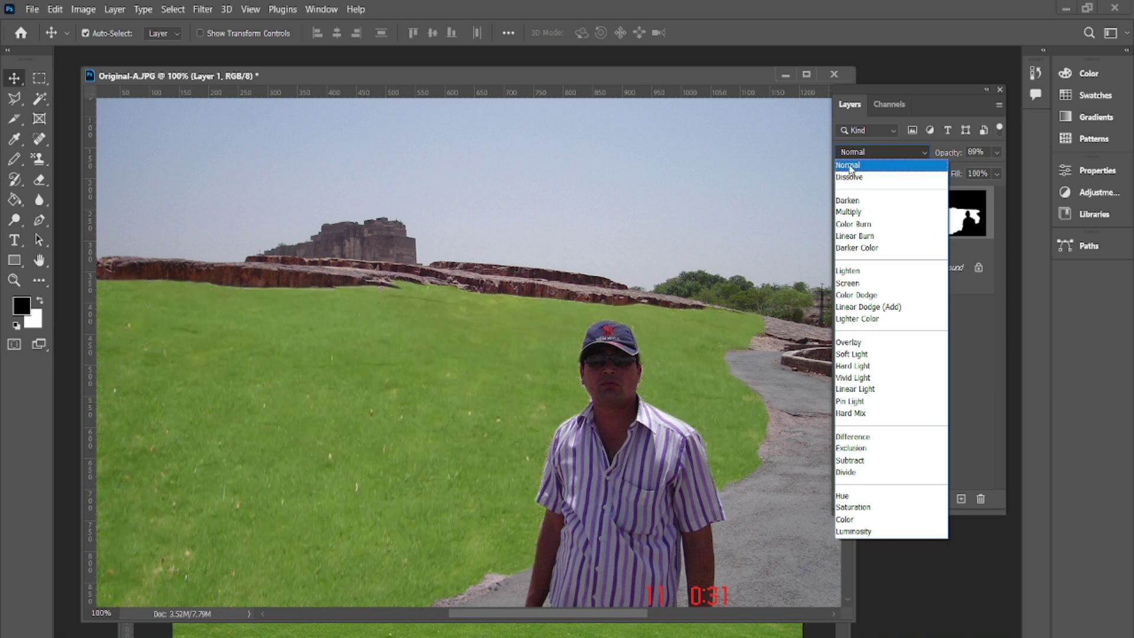
{"action": "left_click", "coordinate": [850, 167]}
- Compare lower and full opacity on the lawn layer and set its opacity to 90%
{"action": "left_click", "coordinate": [996, 152]}
{"action": "left_click_drag", "start_coordinate": [984, 172], "coordinate": [959, 175]}
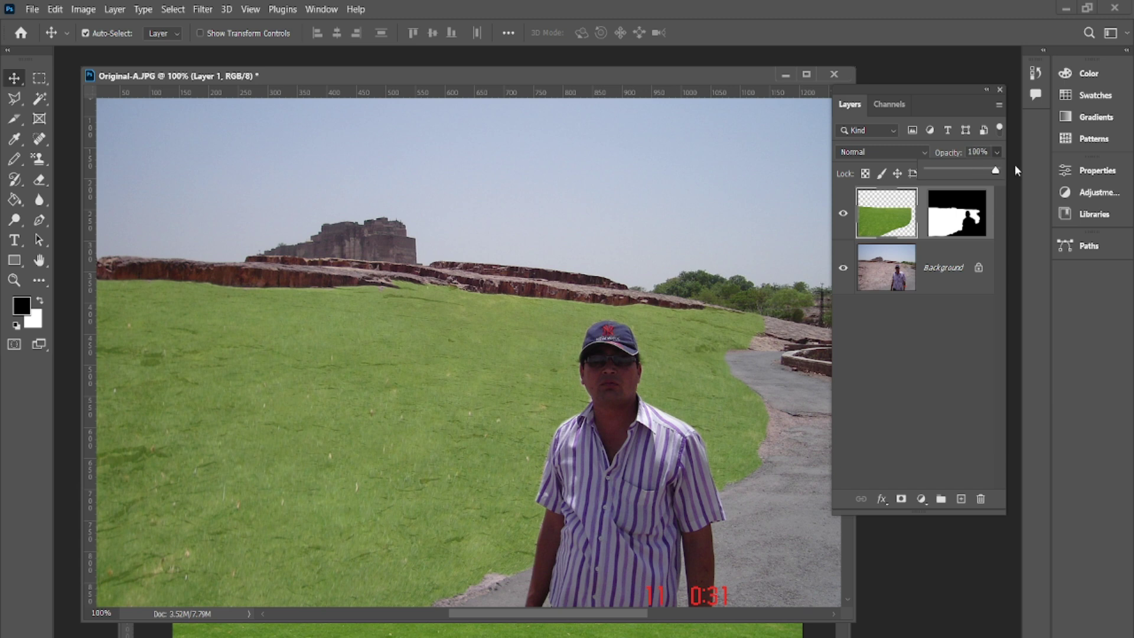
{"action": "left_click", "coordinate": [987, 150]}
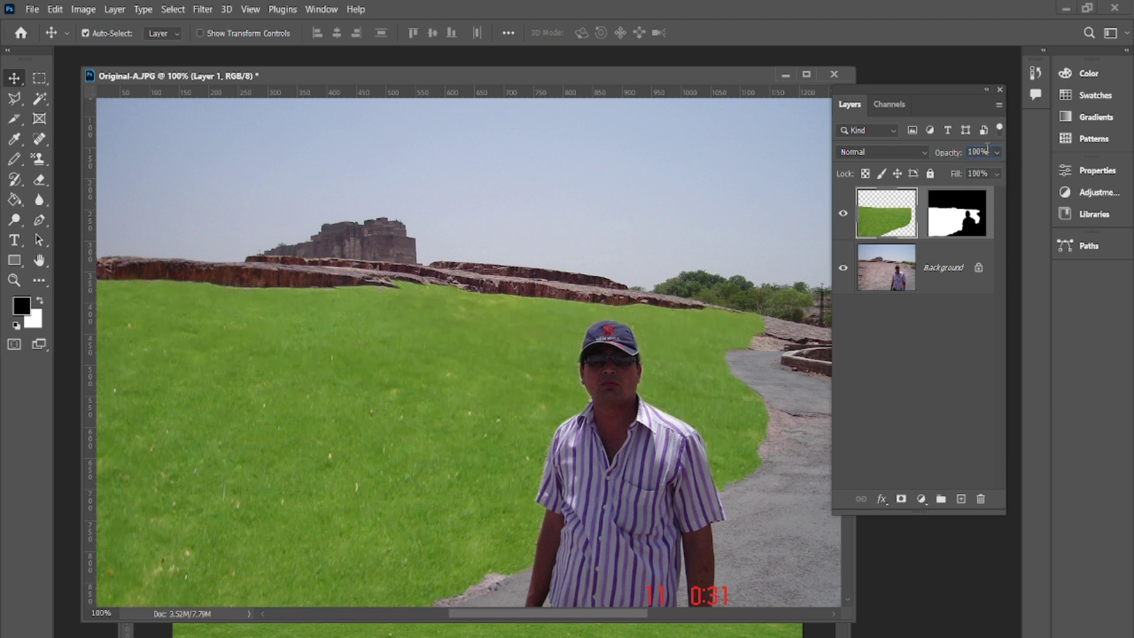
{"action": "type", "text": "90"}
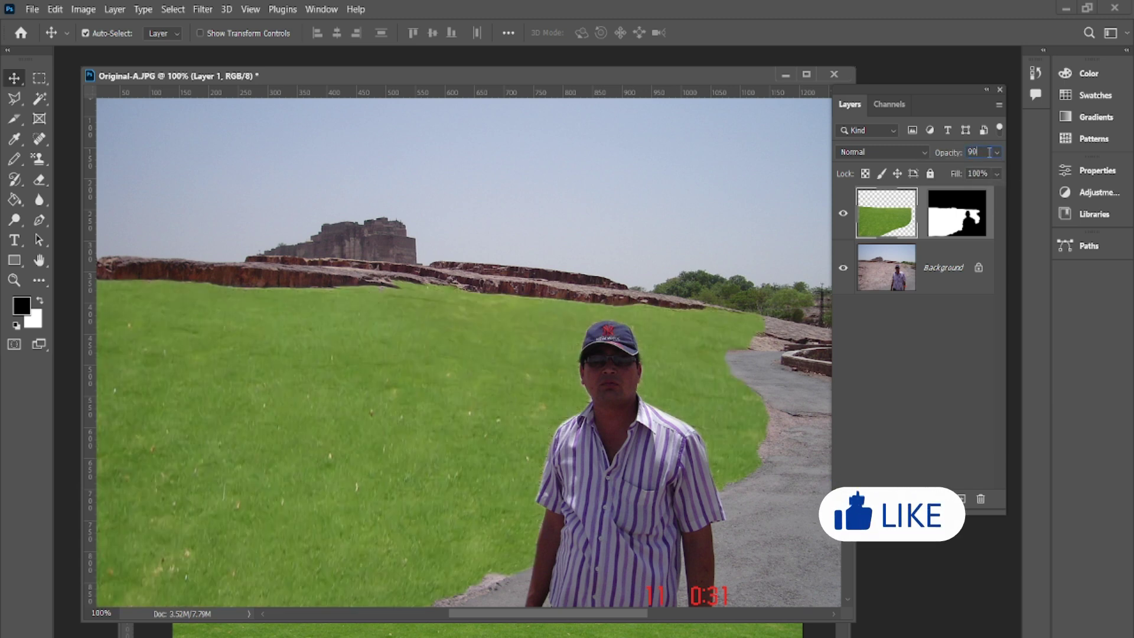
{"action": "key", "text": "ctrl+minus"}
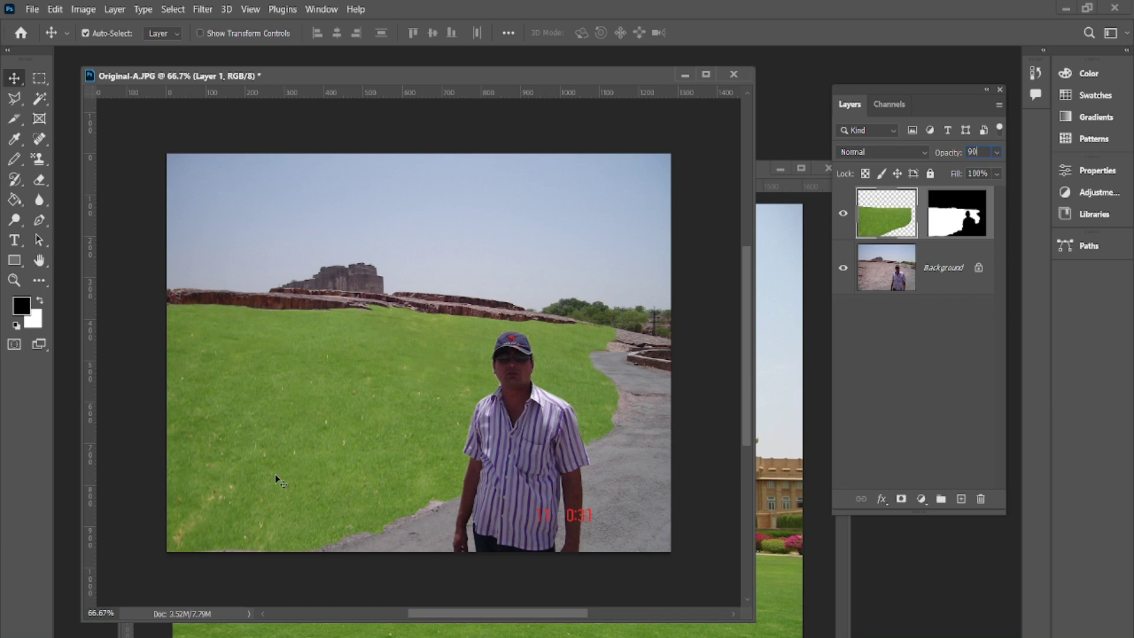
- Bring Umad Bhawan 22.JPG to the front, clear its lawn selection and shift its window aside
{"action": "left_click", "coordinate": [791, 517]}
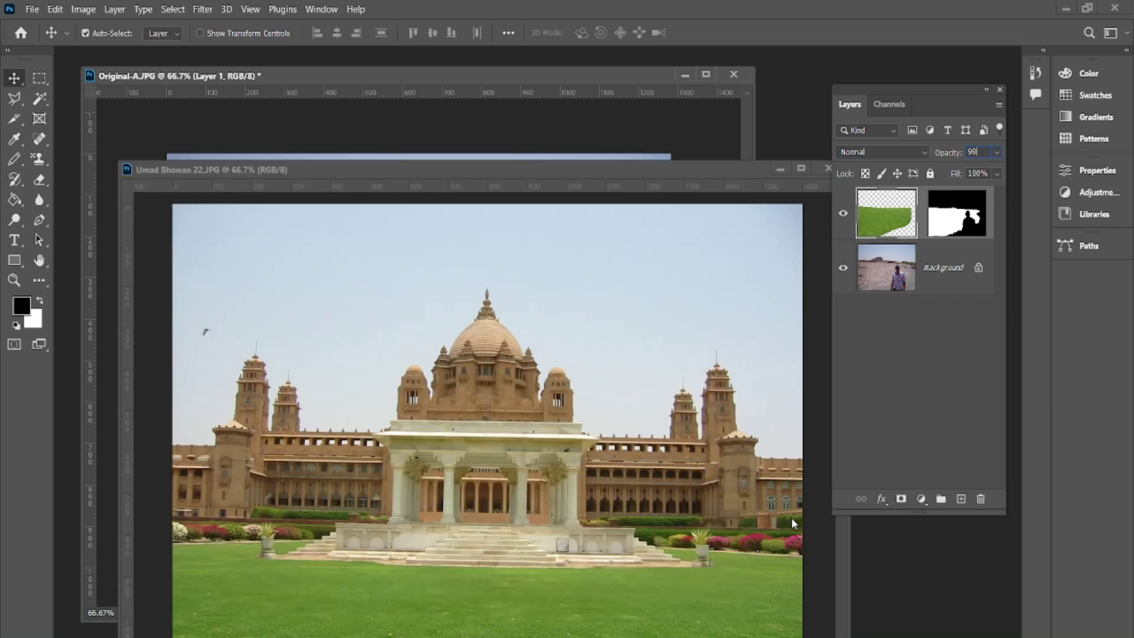
{"action": "key", "text": "ctrl+d"}
{"action": "left_click_drag", "start_coordinate": [741, 174], "coordinate": [711, 188]}
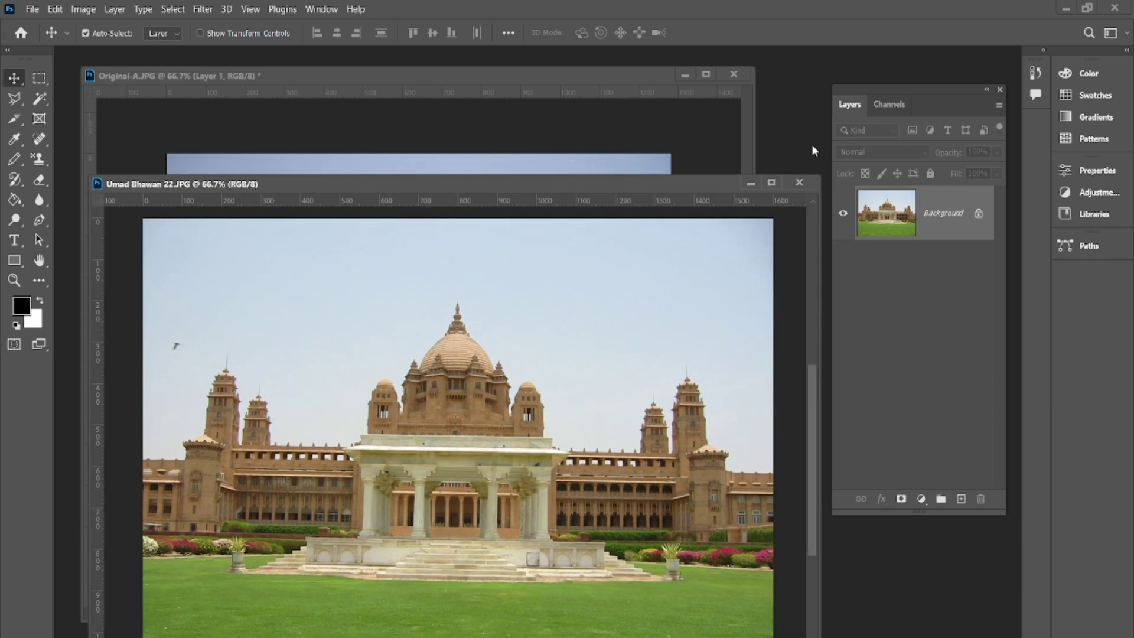
- Open Image-1B.jpg from the Fort New folder
{"action": "key", "text": "ctrl+o"}
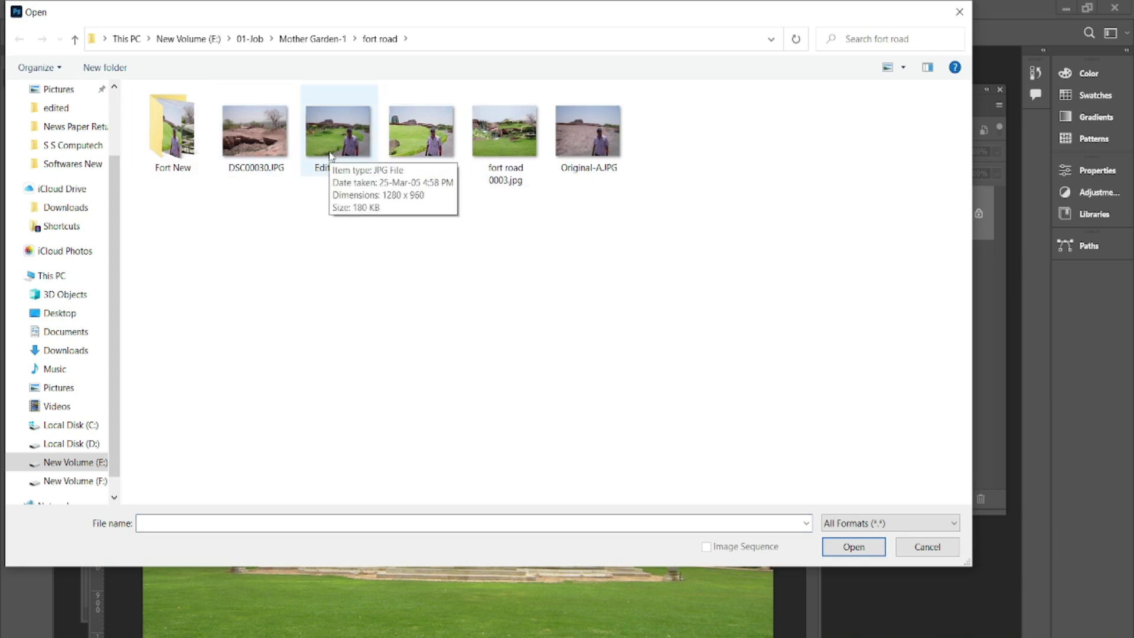
{"action": "left_click", "coordinate": [185, 138]}
{"action": "double_click", "coordinate": [185, 137]}
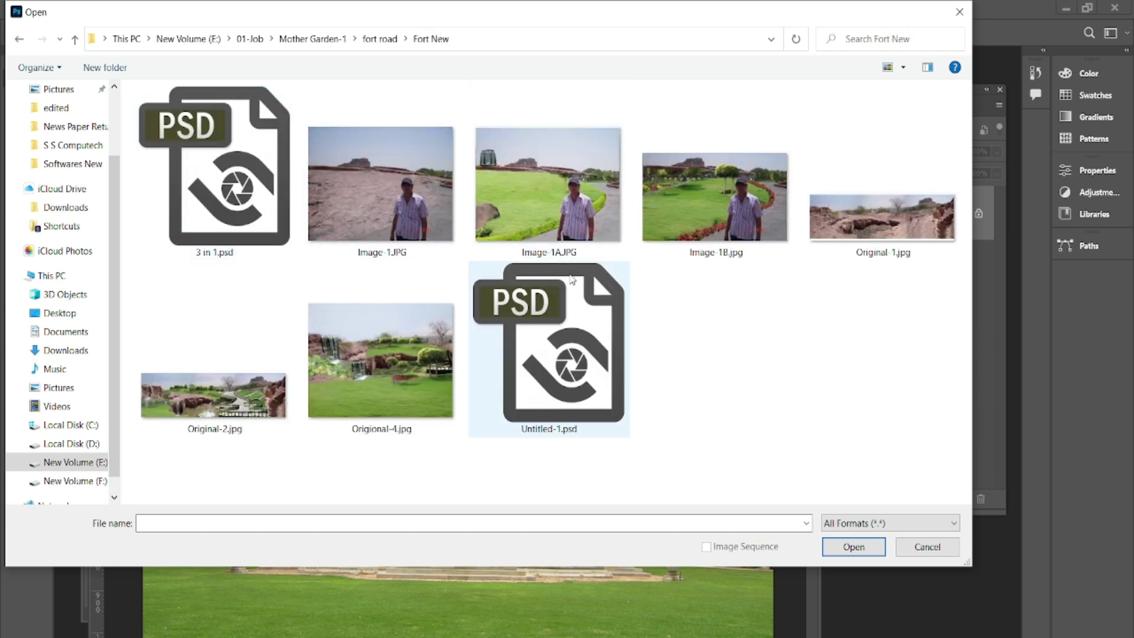
{"action": "left_click", "coordinate": [709, 209]}
{"action": "double_click", "coordinate": [722, 206]}
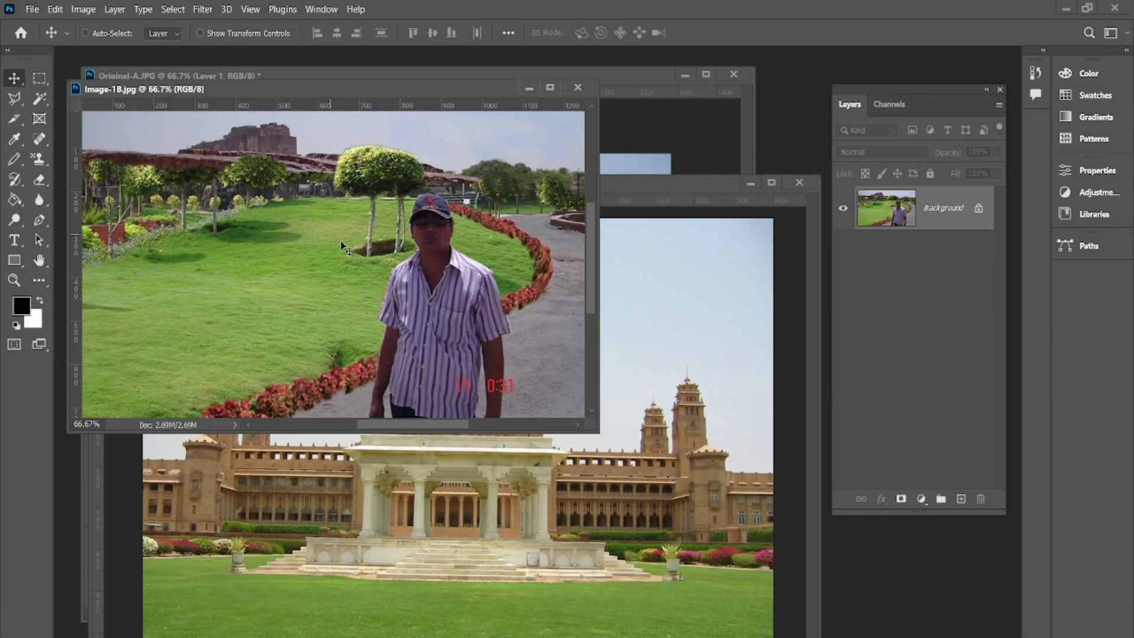
- Start a Magnetic Lasso outline around the soil pit at the base of the large tree in Image-1B.jpg
{"action": "key", "text": "ctrl+plus"}
{"action": "key", "text": "ctrl+plus"}
{"action": "left_click_drag", "start_coordinate": [350, 248], "coordinate": [277, 322]}
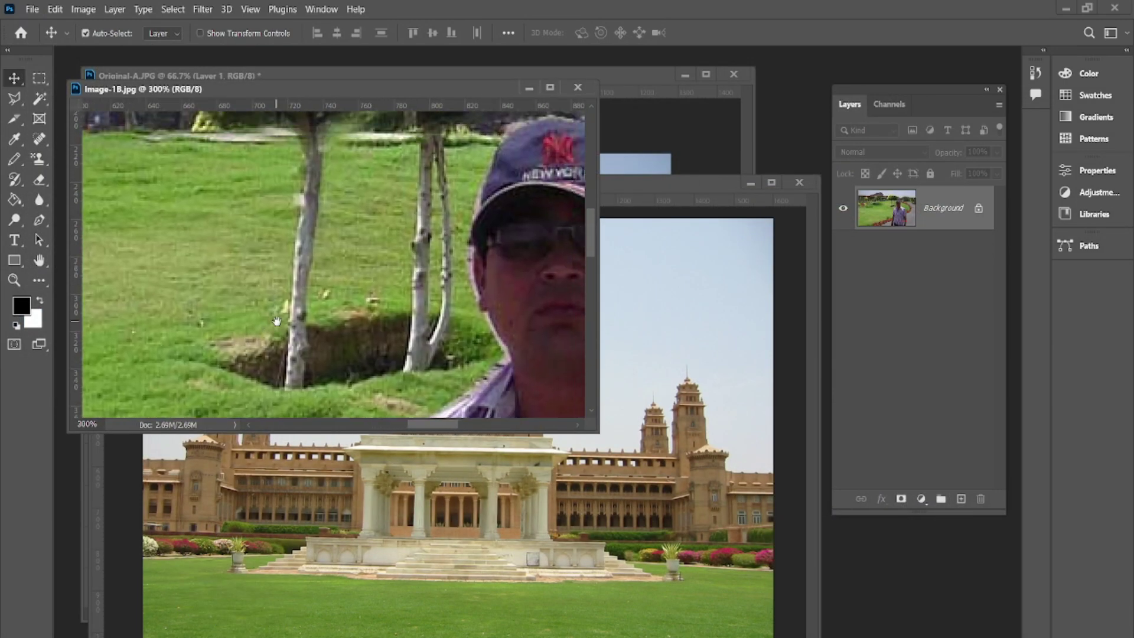
{"action": "key", "text": "l"}
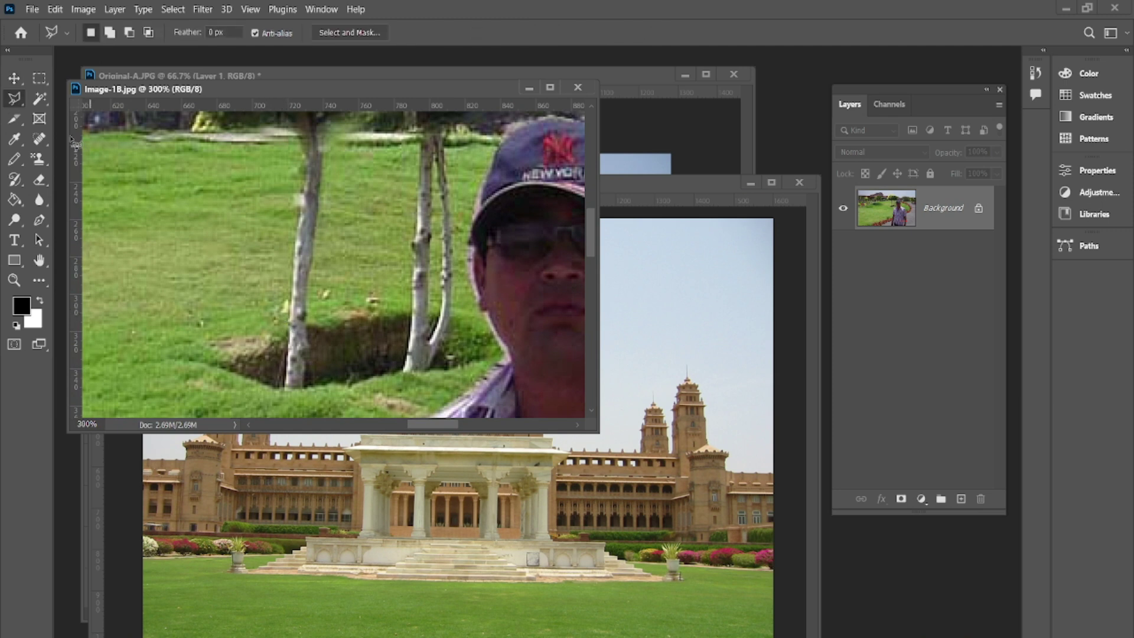
{"action": "right_click", "coordinate": [14, 98]}
{"action": "left_click", "coordinate": [69, 126]}
{"action": "left_click", "coordinate": [273, 303]}
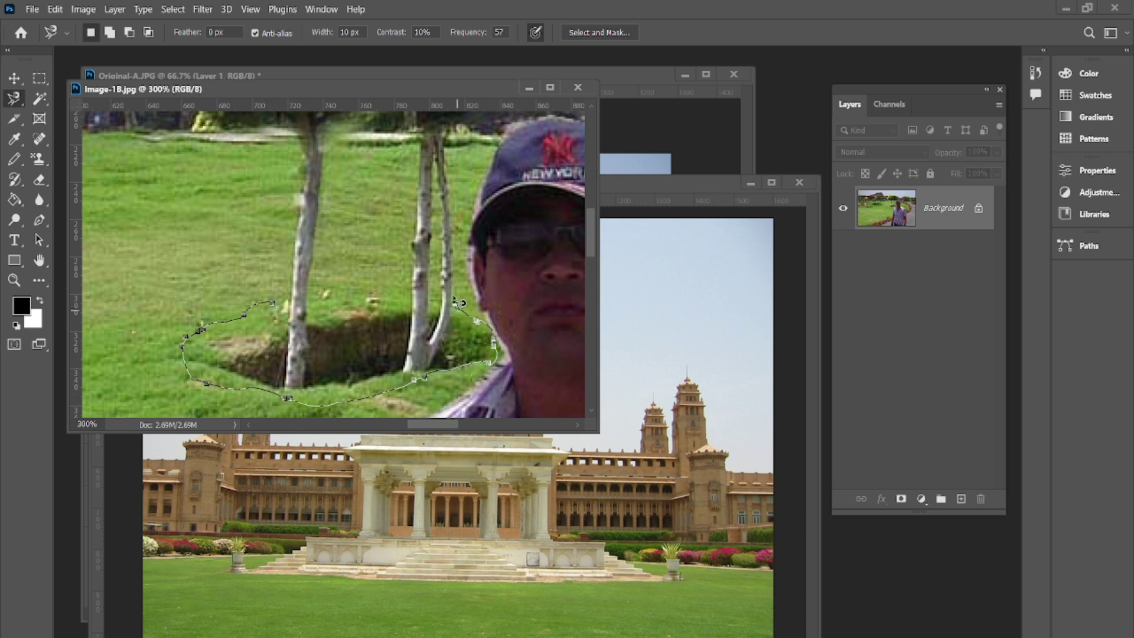
- Continue the outline up the right trunk, around the crown and down the left trunk, closing the tree selection
{"action": "left_click_drag", "start_coordinate": [477, 181], "coordinate": [348, 381]}
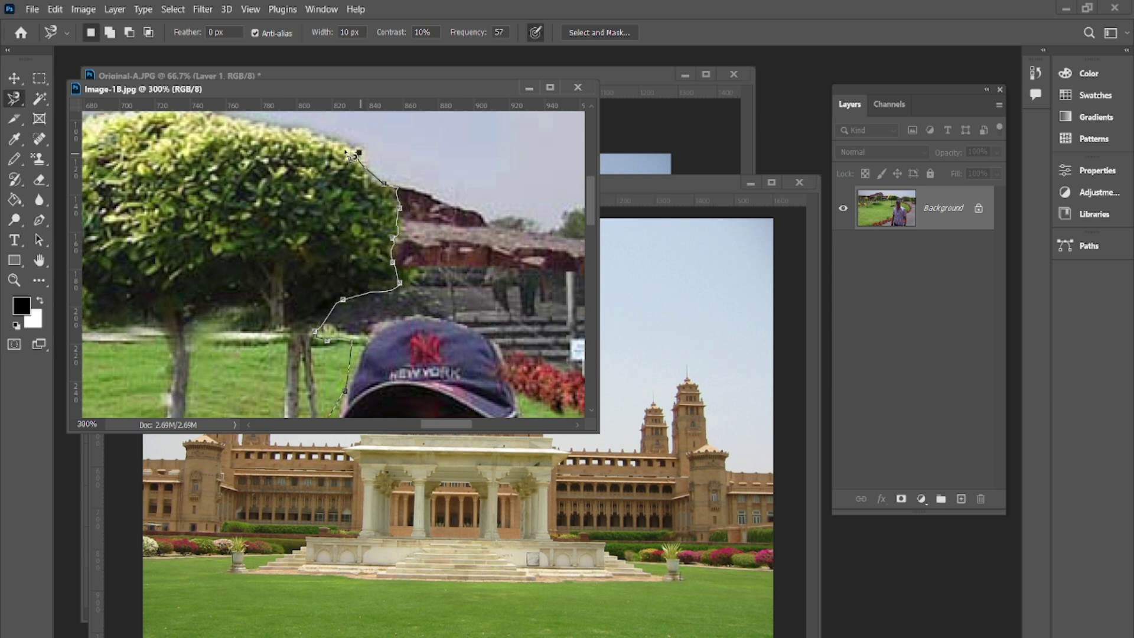
{"action": "left_click_drag", "start_coordinate": [257, 130], "coordinate": [330, 234]}
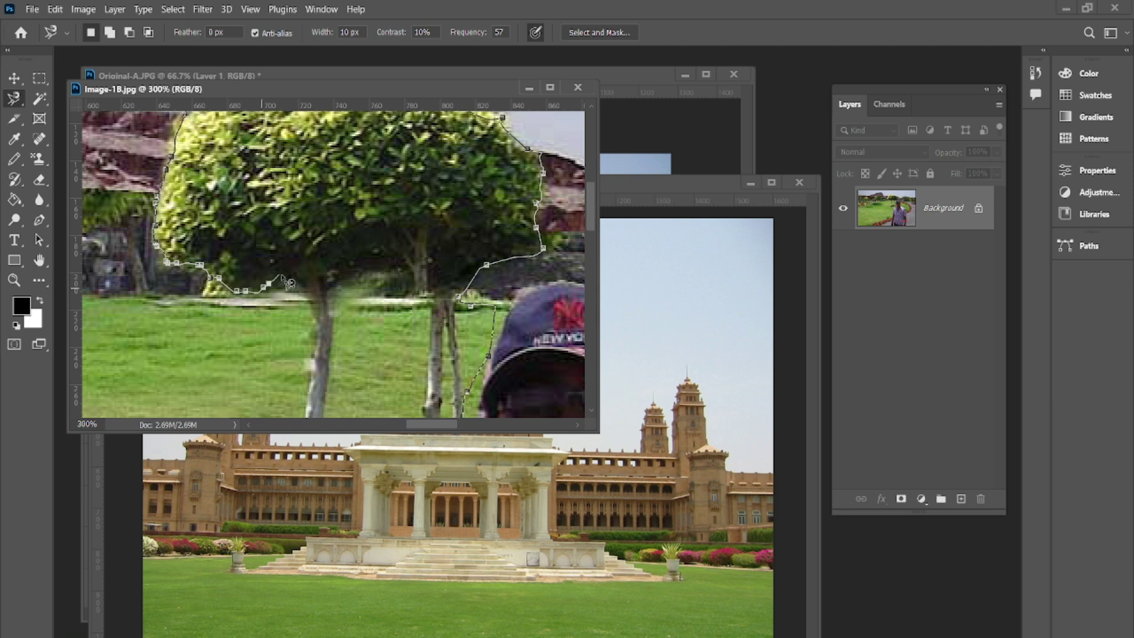
{"action": "left_click_drag", "start_coordinate": [322, 322], "coordinate": [350, 183]}
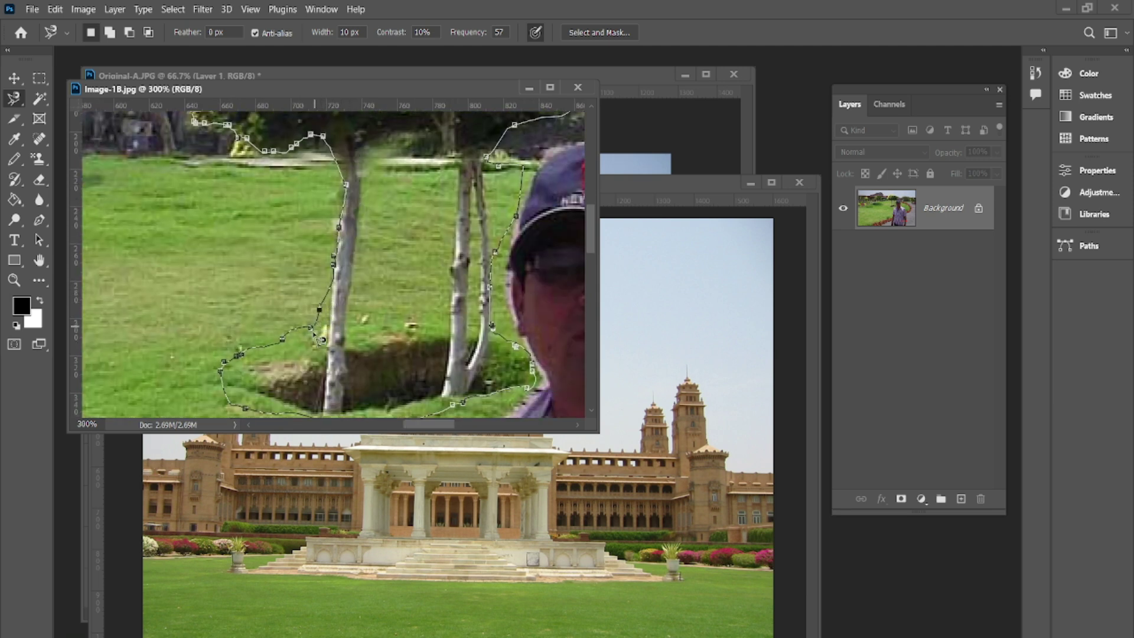
{"action": "left_click", "coordinate": [320, 336]}
- Examine the selection's outline around the tree's crown, its trunks and the grass enclosed between them
{"action": "left_click_drag", "start_coordinate": [406, 299], "coordinate": [355, 383]}
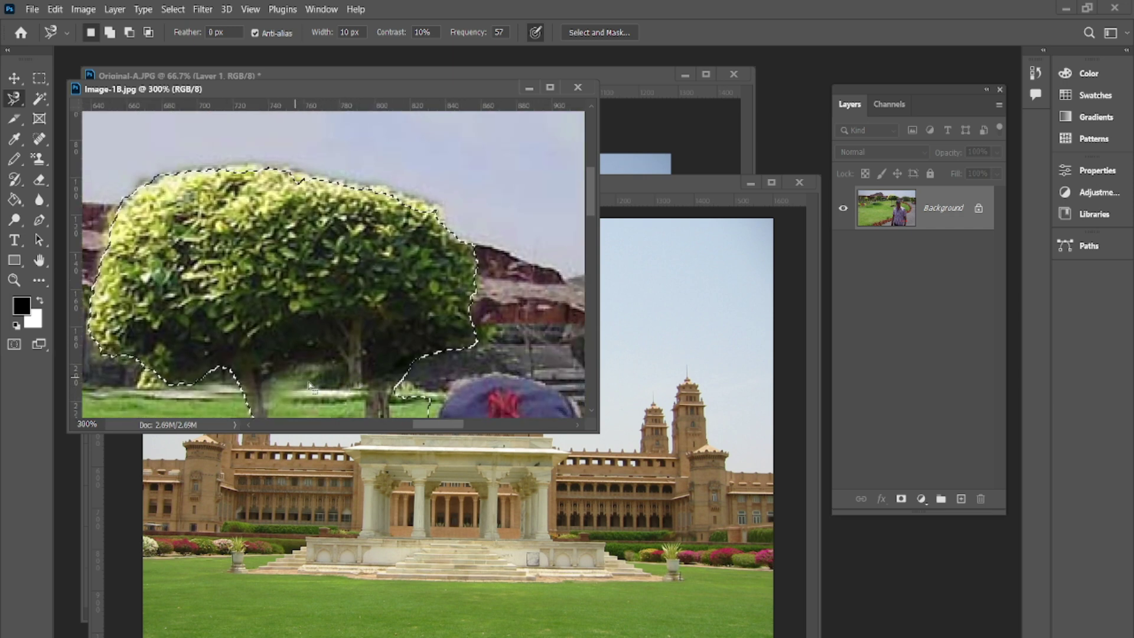
{"action": "left_click_drag", "start_coordinate": [336, 383], "coordinate": [347, 282]}
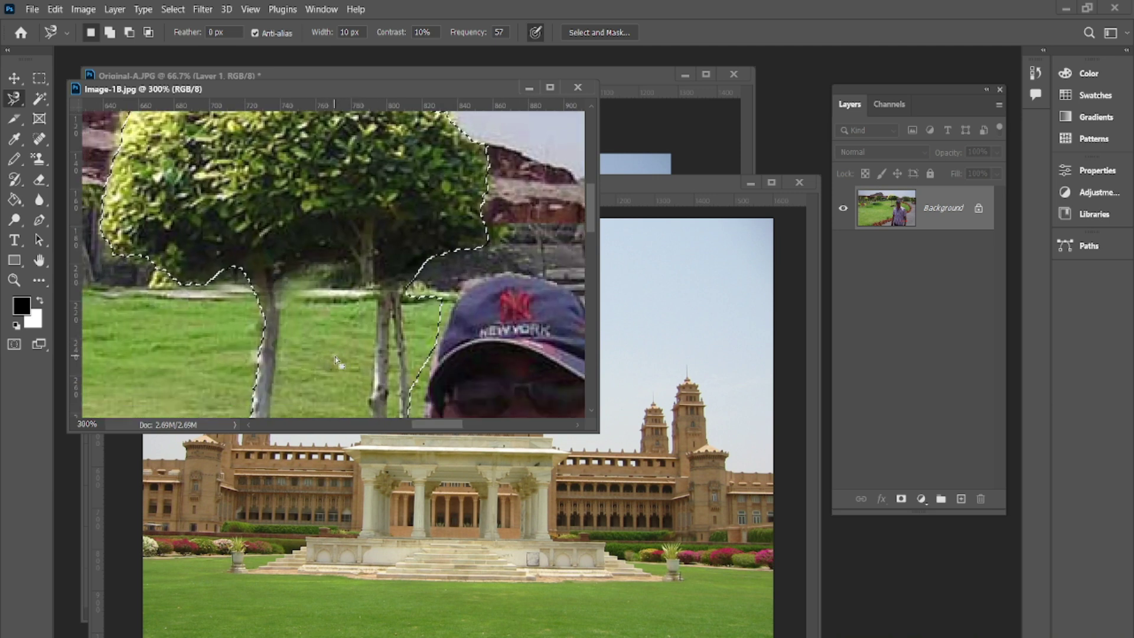
{"action": "key", "text": "alt"}
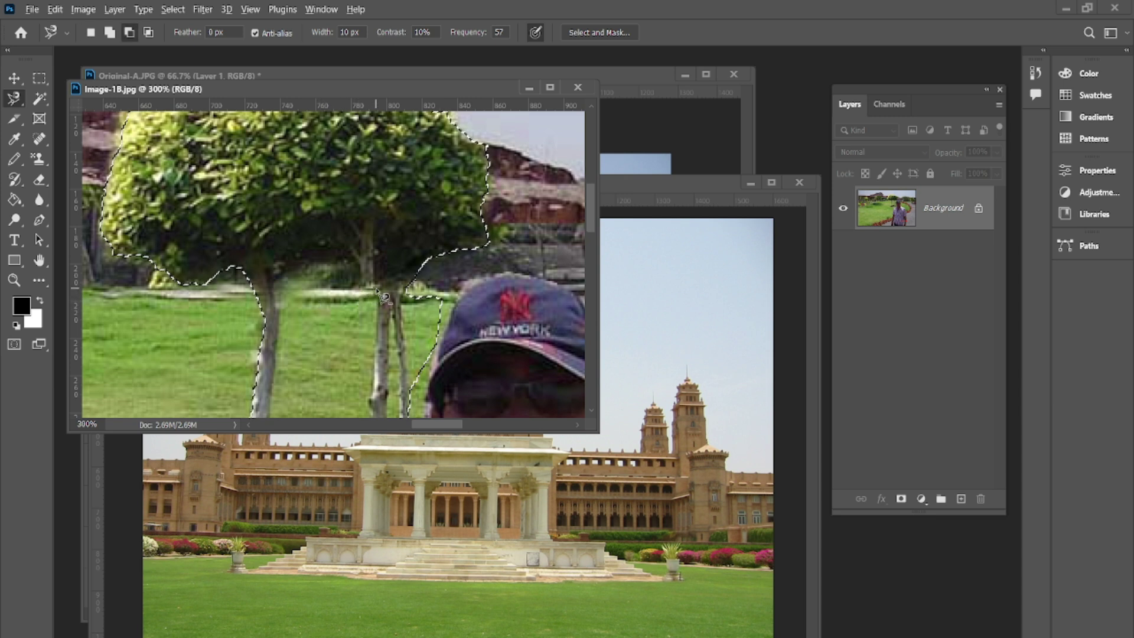
{"action": "scroll", "coordinate": [381, 296], "scroll_direction": "down", "scroll_amount": 1}
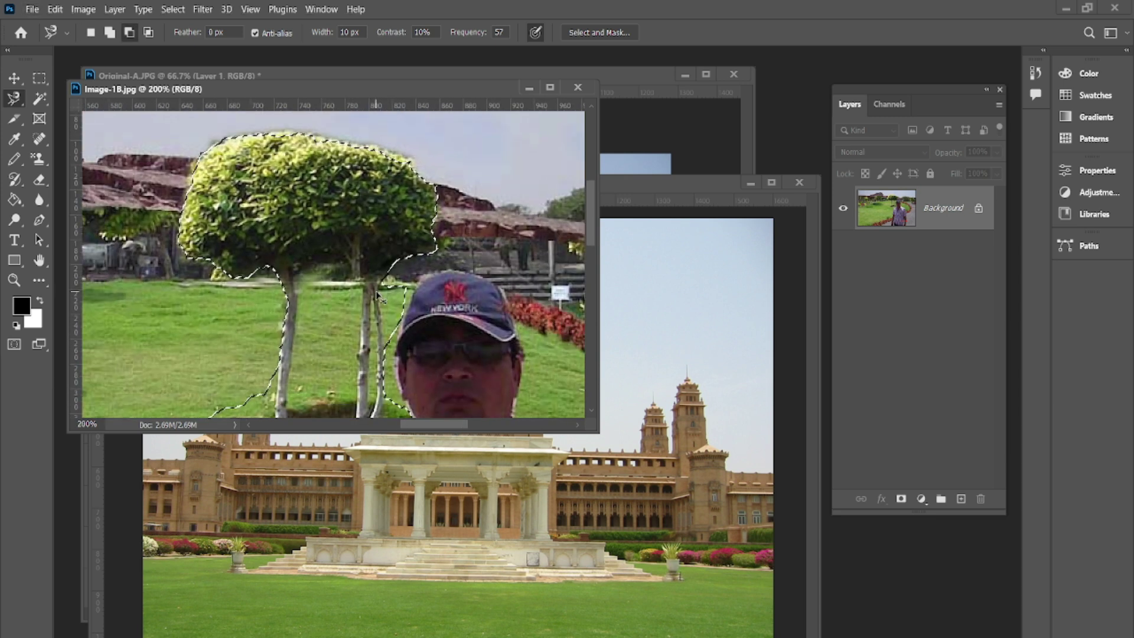
{"action": "scroll", "coordinate": [378, 295], "scroll_direction": "down", "scroll_amount": 1}
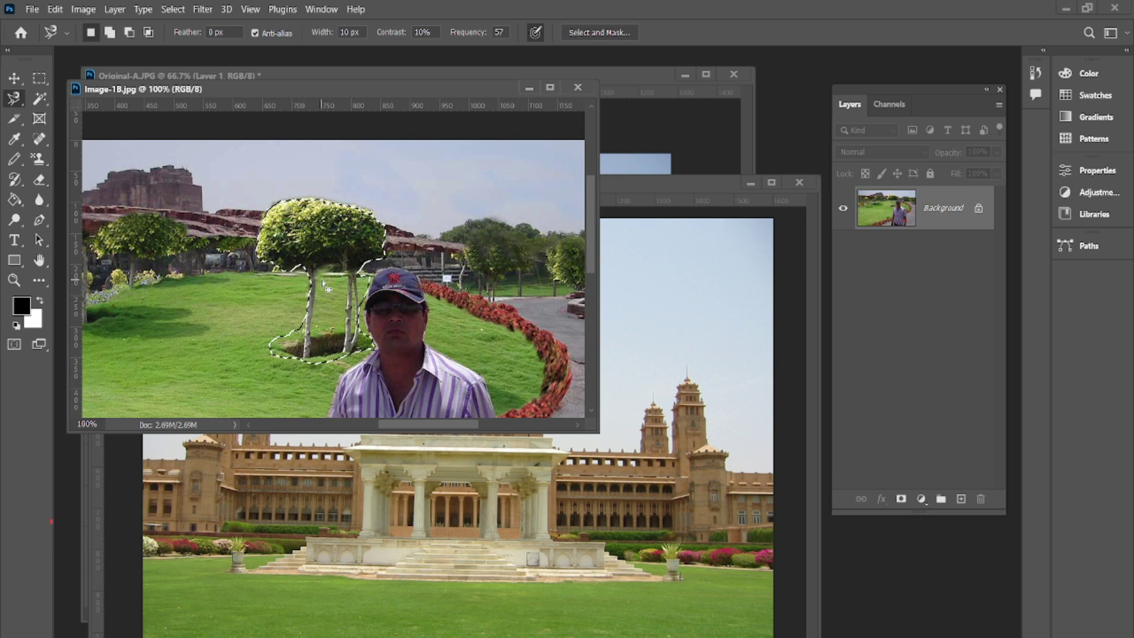
- Subtract the background patch beneath the crown between the two trunks from the tree selection using the Magnetic Lasso
{"action": "scroll", "coordinate": [324, 286], "scroll_direction": "up", "scroll_amount": 2}
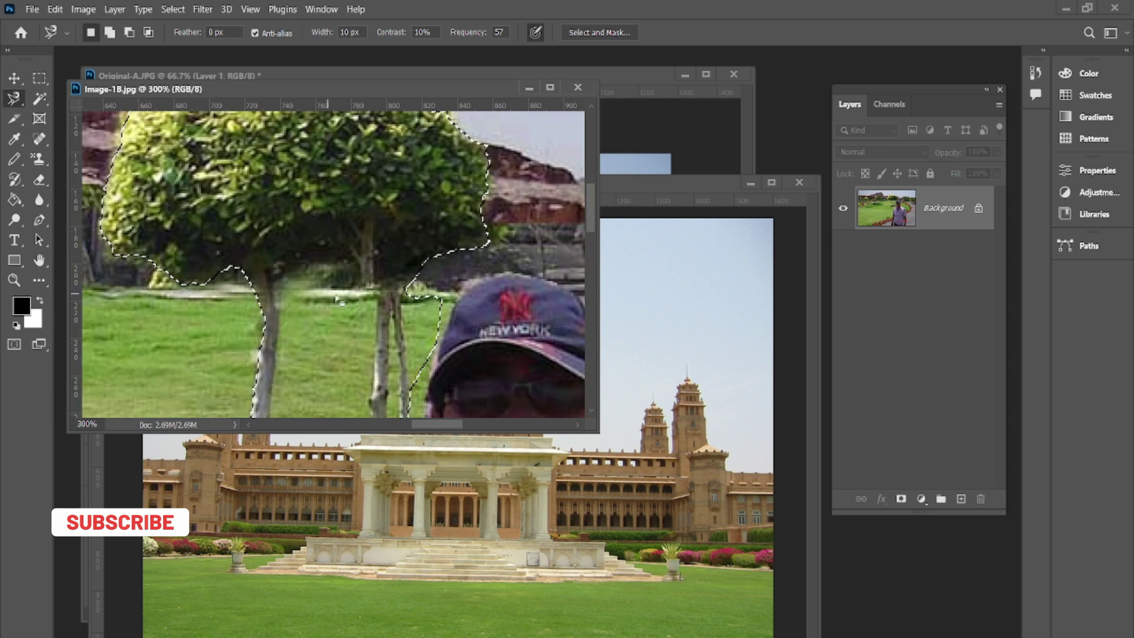
{"action": "key", "text": "alt"}
{"action": "left_click", "coordinate": [381, 293]}
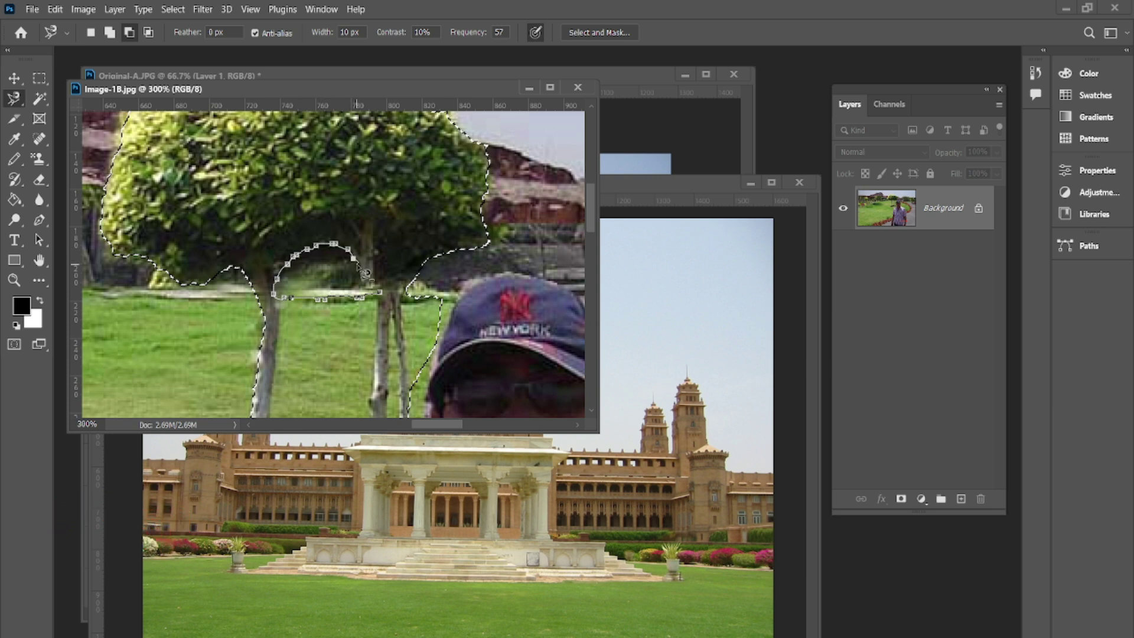
{"action": "left_click", "coordinate": [387, 299]}
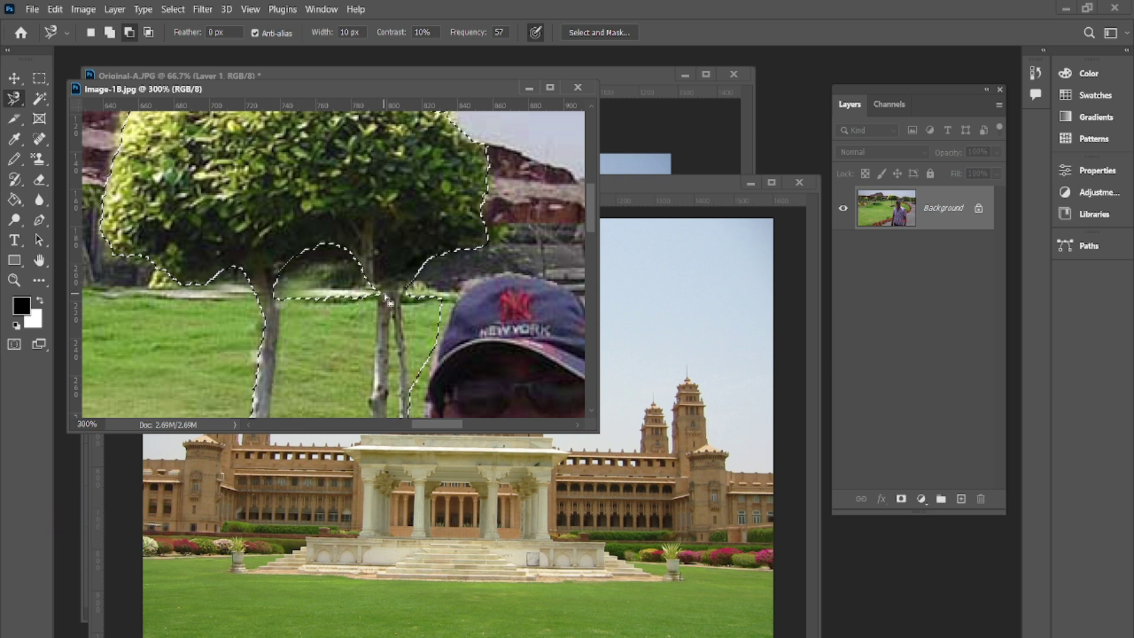
- Feather the tree selection in Image-1B.jpg by 2 pixels
{"action": "key", "text": "ctrl+minus"}
{"action": "key", "text": "ctrl+minus"}
{"action": "key", "text": "ctrl+minus"}
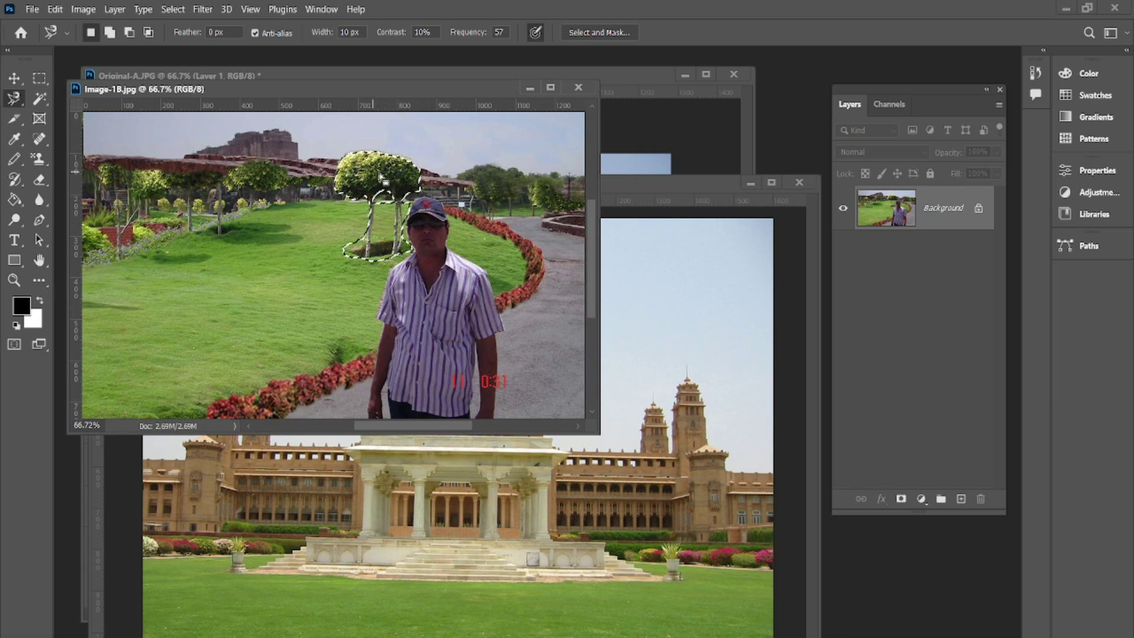
{"action": "left_click", "coordinate": [20, 77]}
{"action": "key", "text": "shift+F6"}
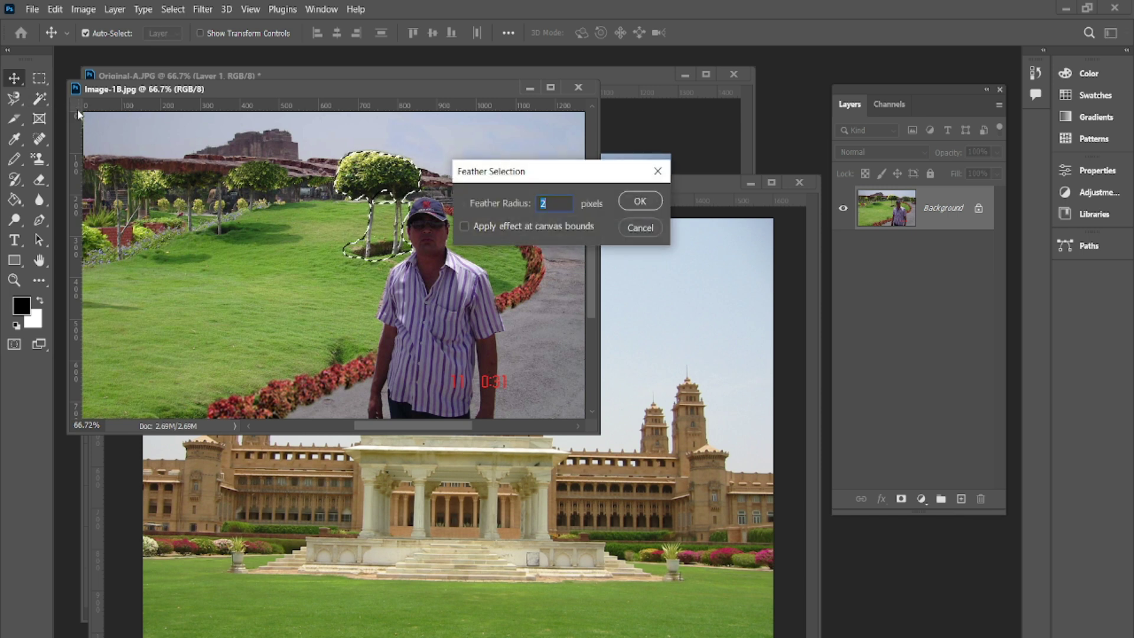
{"action": "key", "text": "Return"}
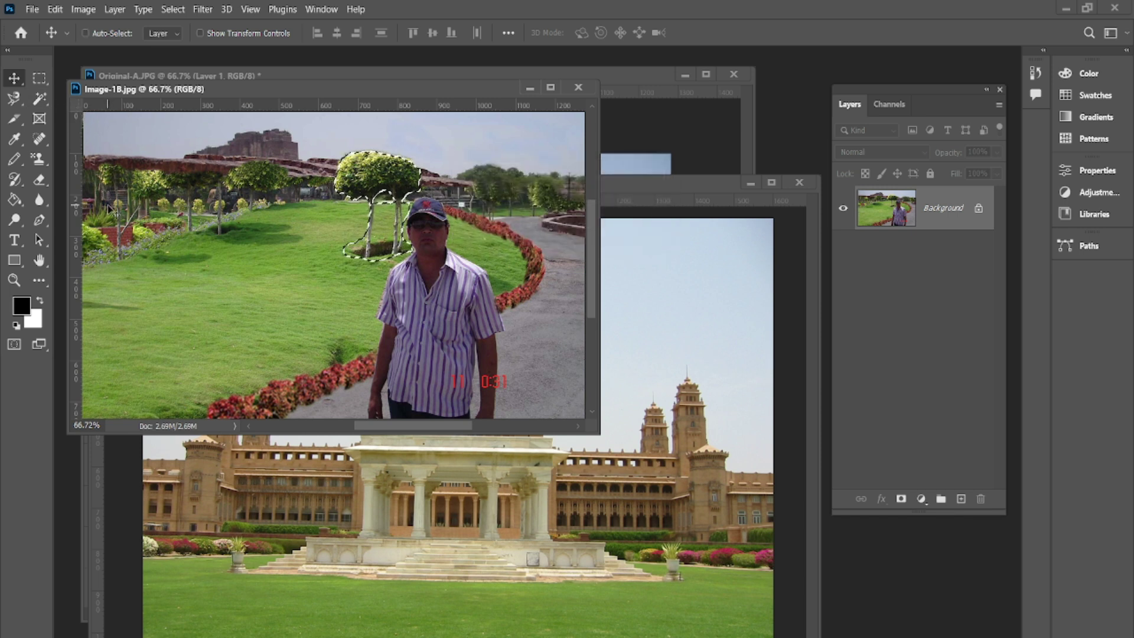
- Copy the selected tree into Original-A.JPG beside the man, and place two duplicates along the lawn's left edge
{"action": "key", "text": "ctrl+Tab"}
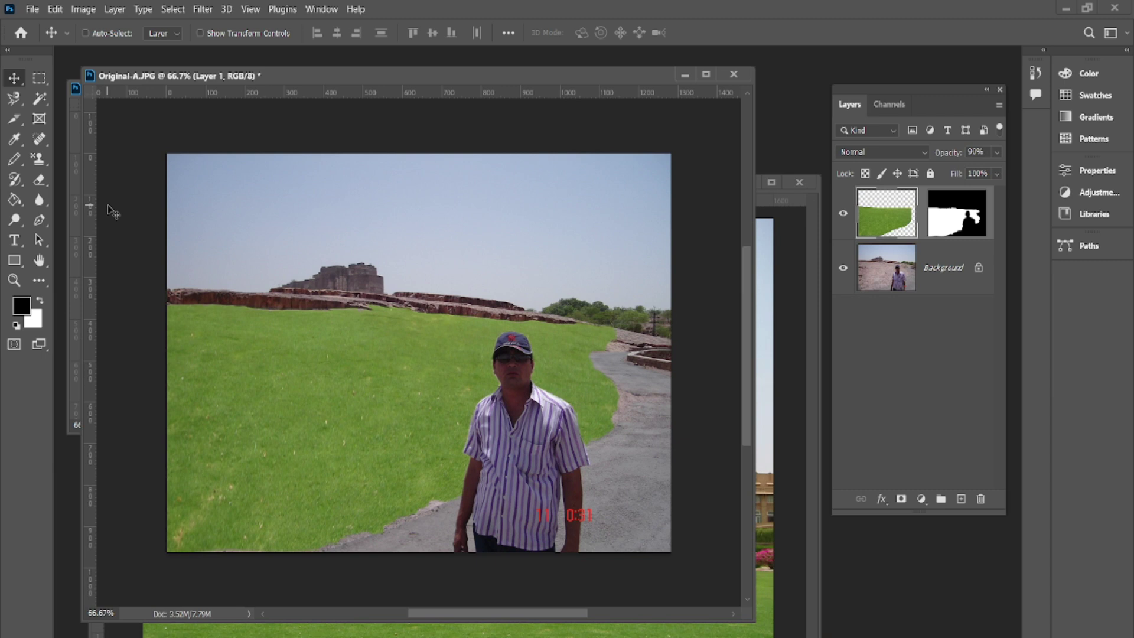
{"action": "key", "text": "ctrl+v"}
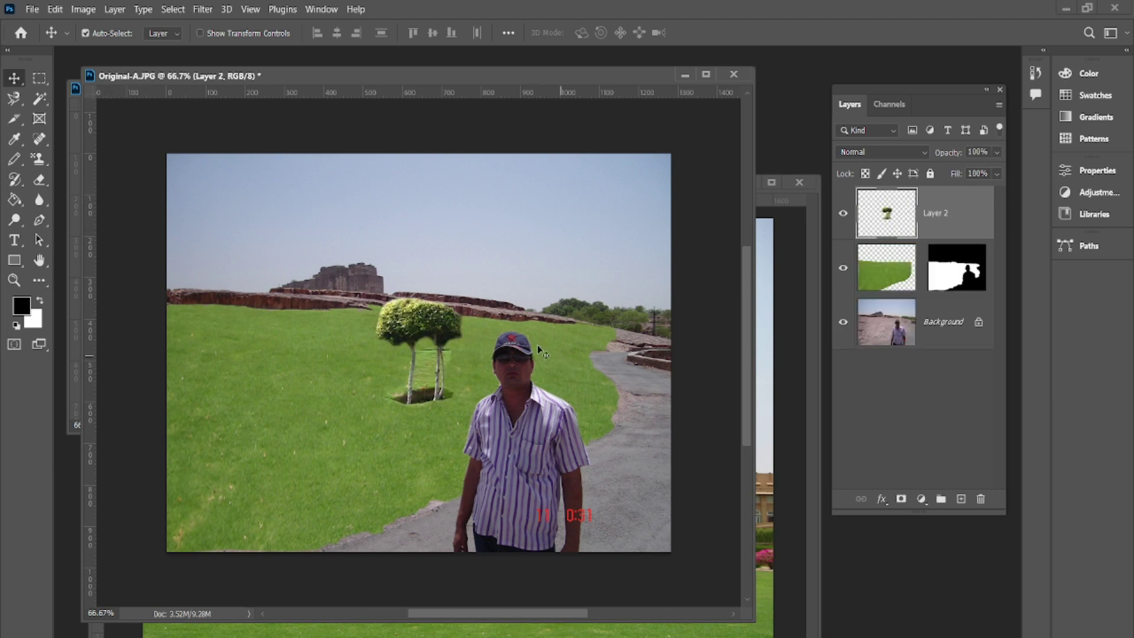
{"action": "left_click_drag", "start_coordinate": [435, 326], "coordinate": [225, 464]}
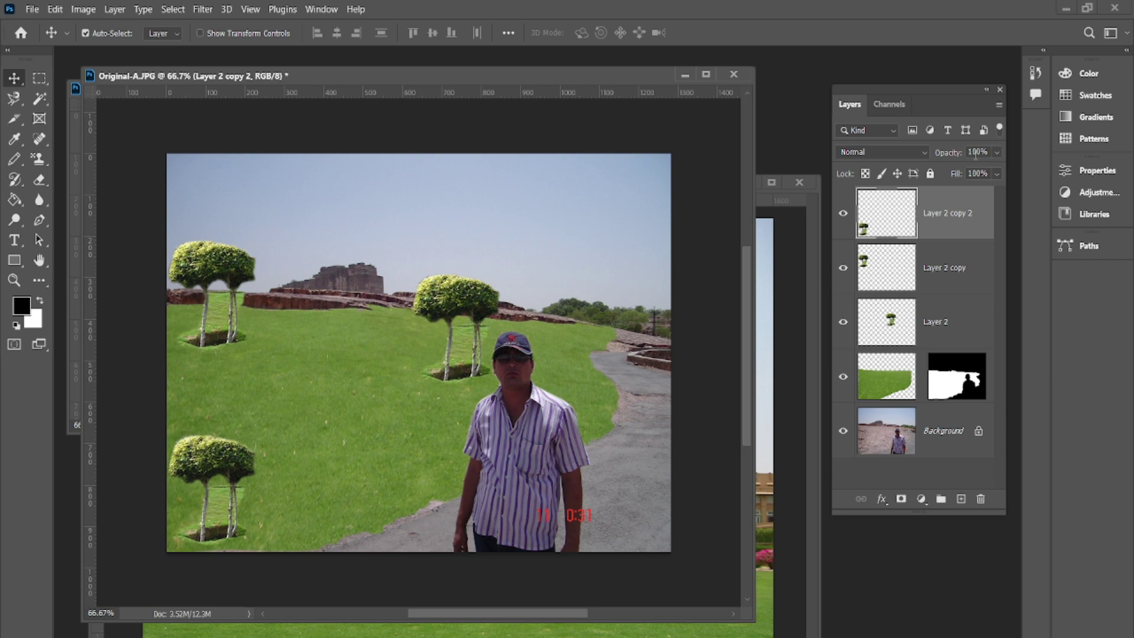
- Set the opacity of the lower-left tree copy to 88%
{"action": "left_click", "coordinate": [997, 152]}
{"action": "left_click_drag", "start_coordinate": [989, 172], "coordinate": [987, 172]}
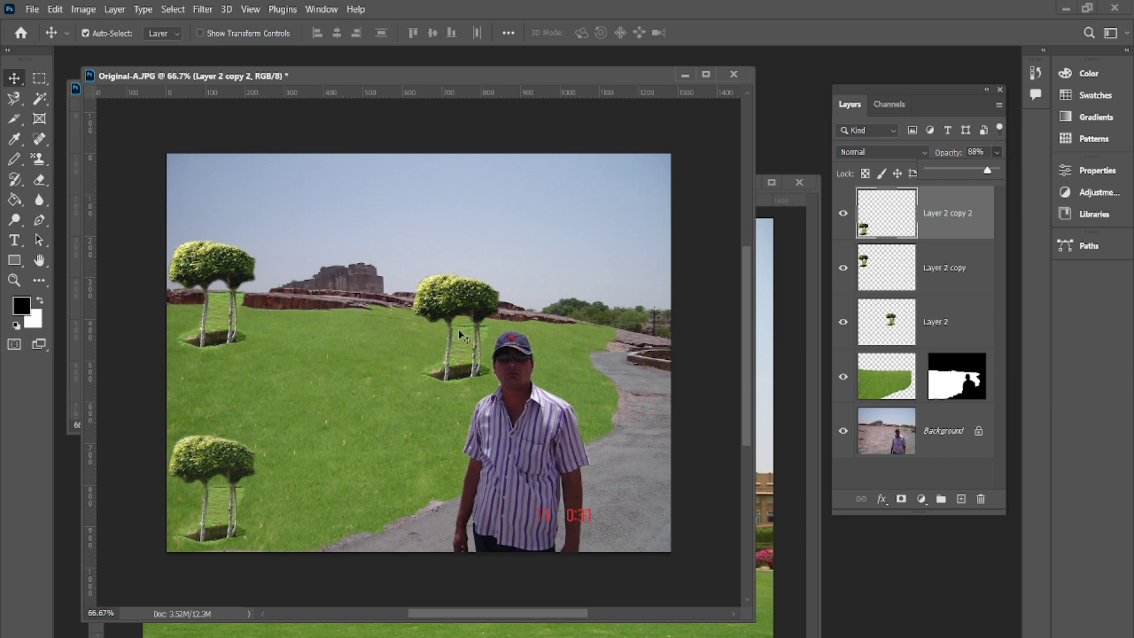
- Select the grass between the trunks of the tree beside the man with the Polygonal Lasso and feather the selection
{"action": "scroll", "coordinate": [466, 322], "scroll_direction": "up", "scroll_amount": 4}
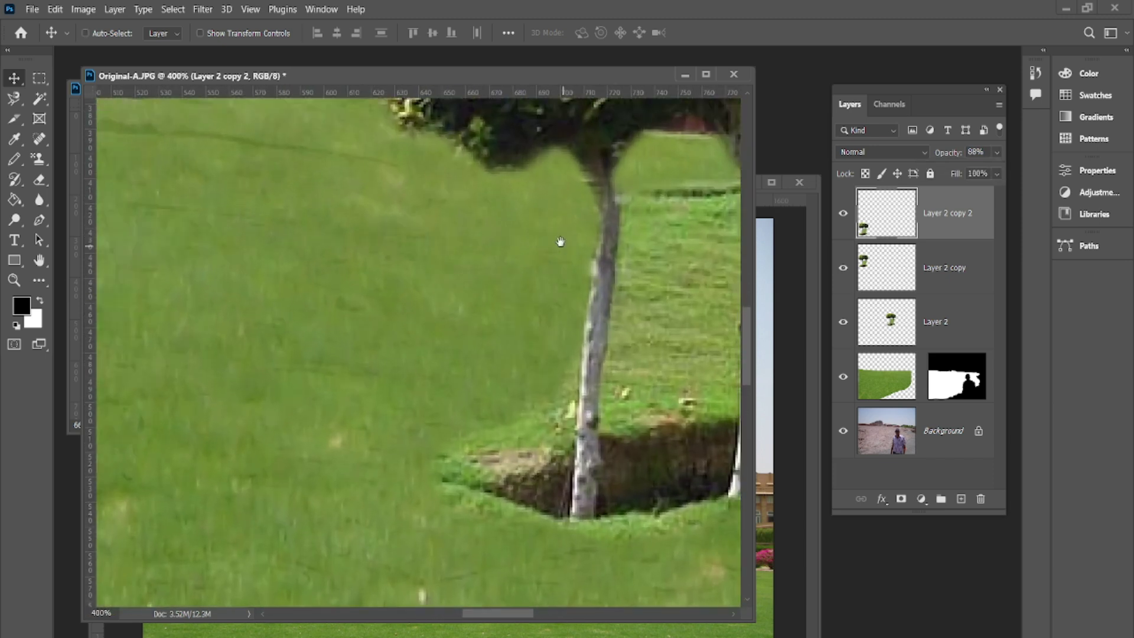
{"action": "key", "text": "l"}
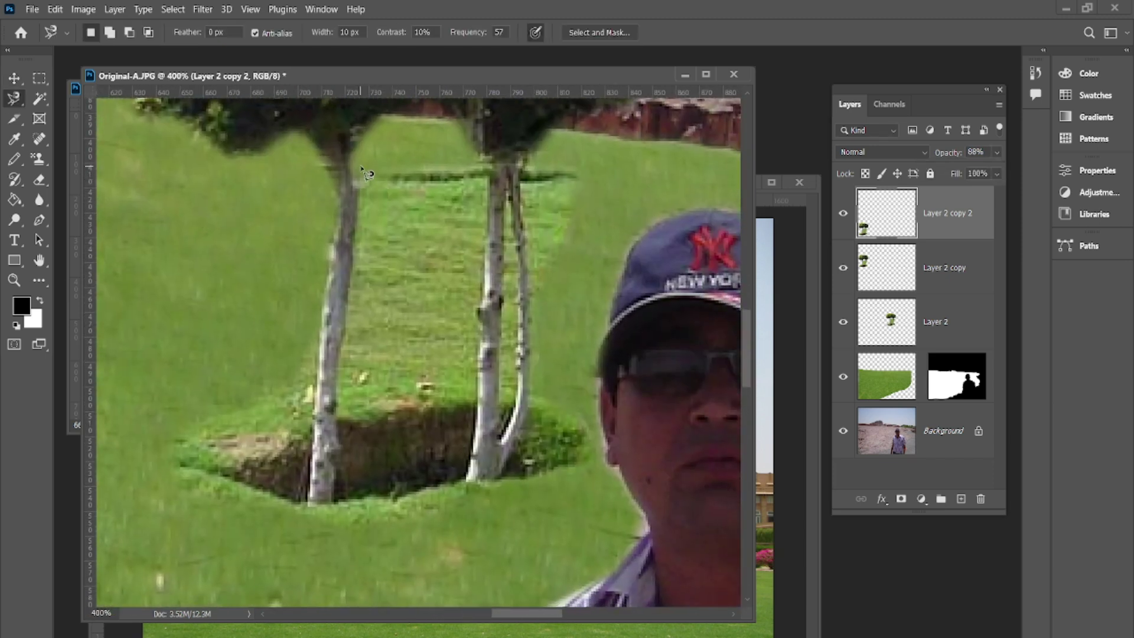
{"action": "key", "text": "shift+l"}
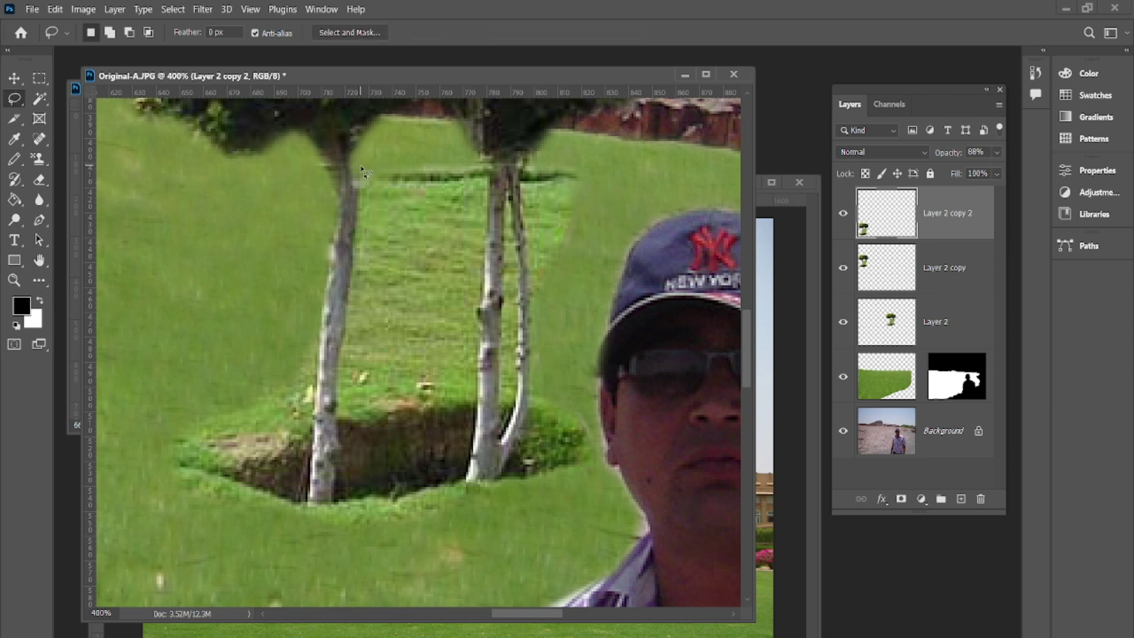
{"action": "key", "text": "shift+l"}
{"action": "left_click", "coordinate": [358, 202]}
{"action": "left_click", "coordinate": [353, 238]}
{"action": "left_click", "coordinate": [354, 287]}
{"action": "left_click", "coordinate": [346, 308]}
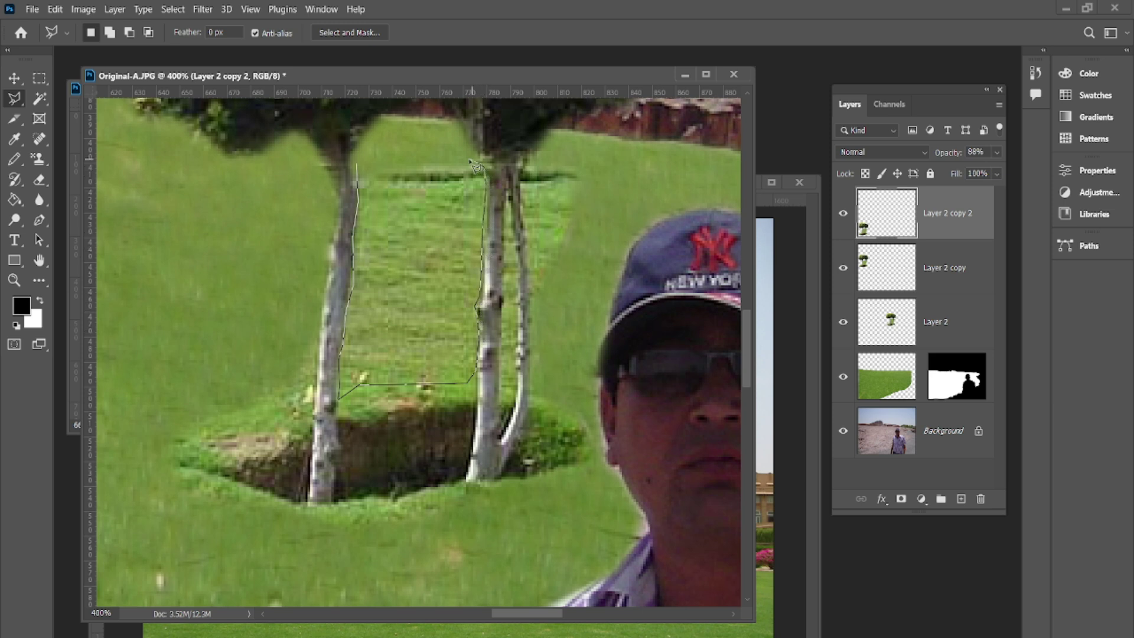
{"action": "double_click", "coordinate": [402, 140]}
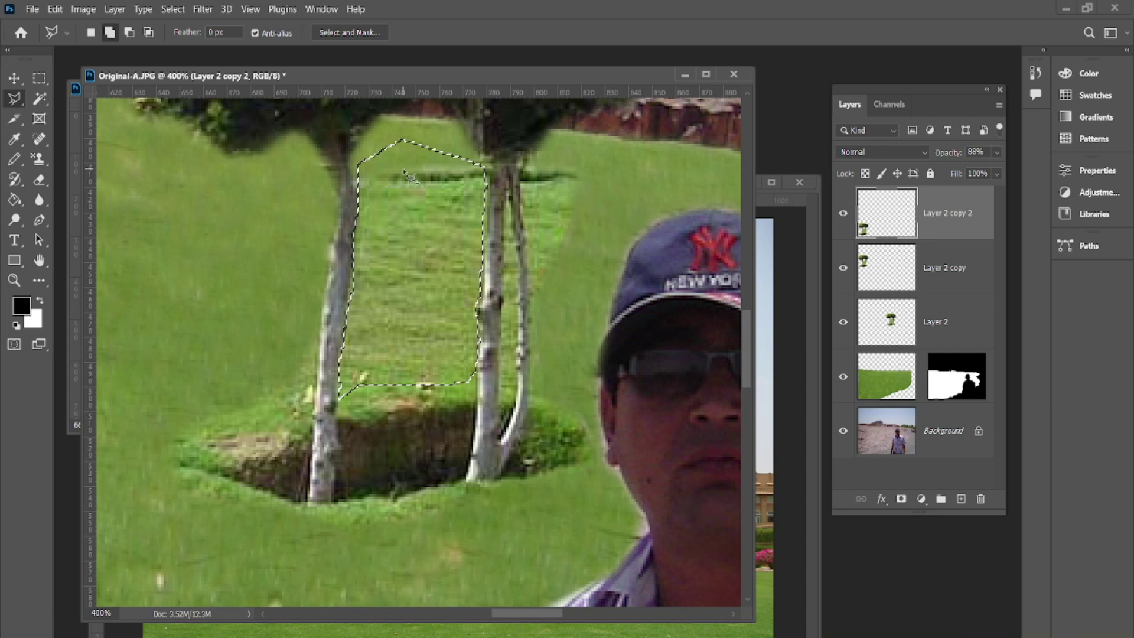
{"action": "key", "text": "shift+F6"}
{"action": "key", "text": "Return"}
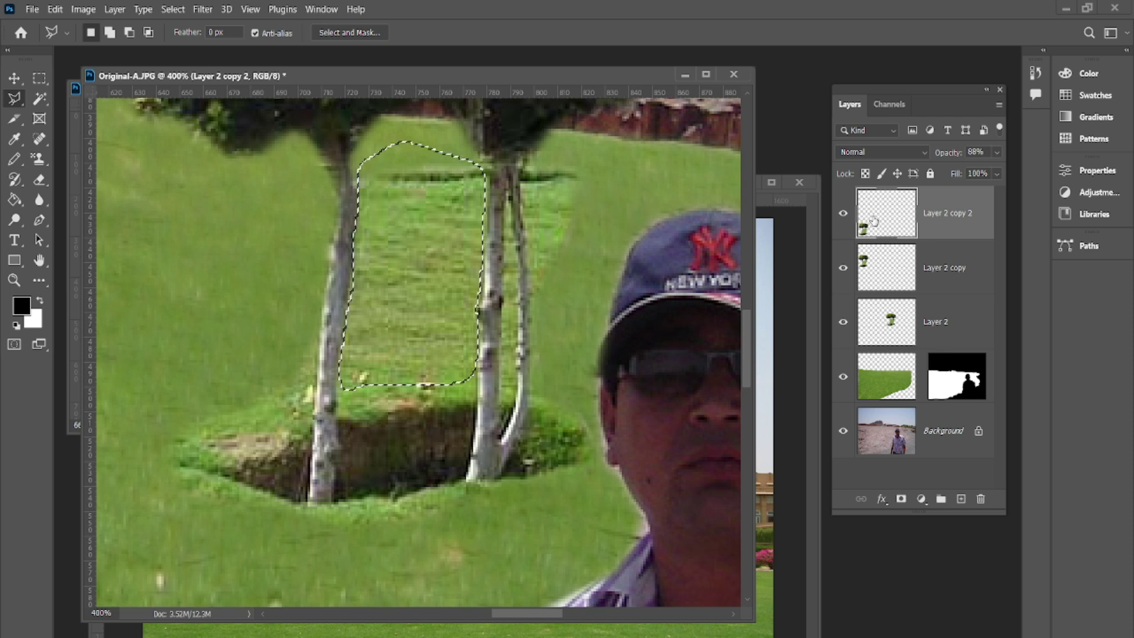
- Make the layer of the tree beside the man the active layer, keeping the grass selection
{"action": "key", "text": "ctrl+0"}
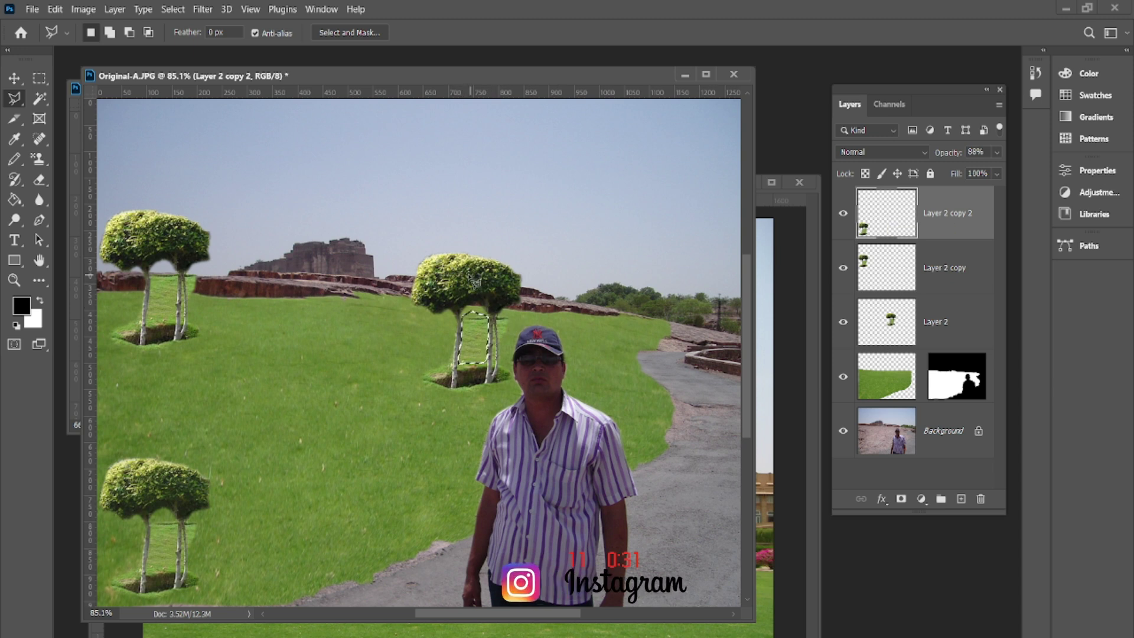
{"action": "left_click", "coordinate": [14, 77]}
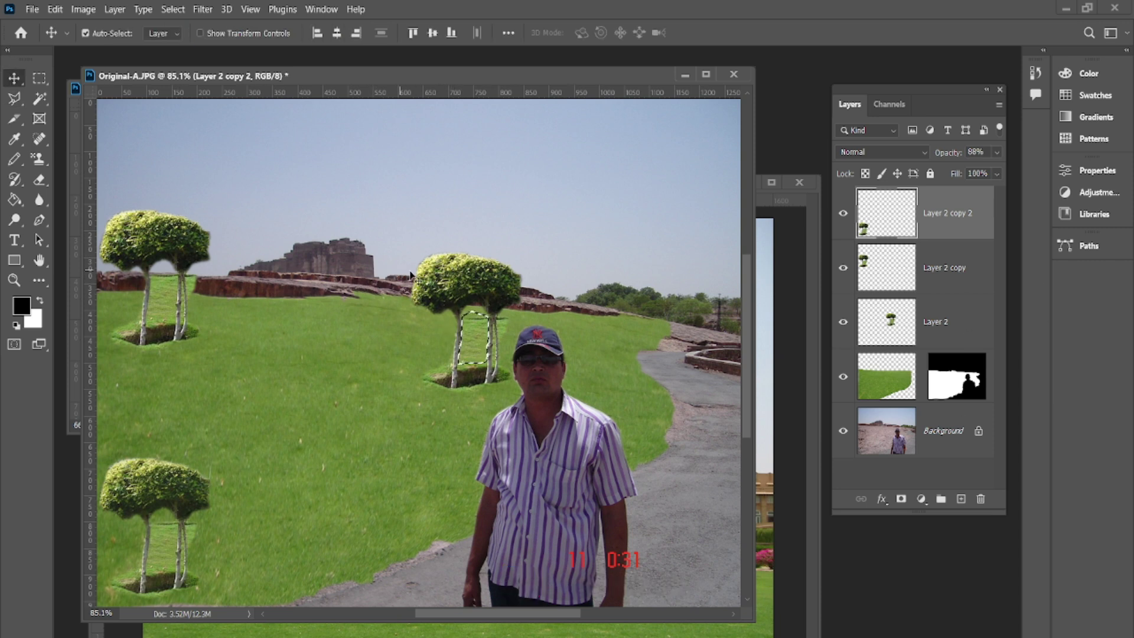
{"action": "right_click", "coordinate": [452, 279]}
{"action": "left_click", "coordinate": [18, 84]}
{"action": "right_click", "coordinate": [461, 278]}
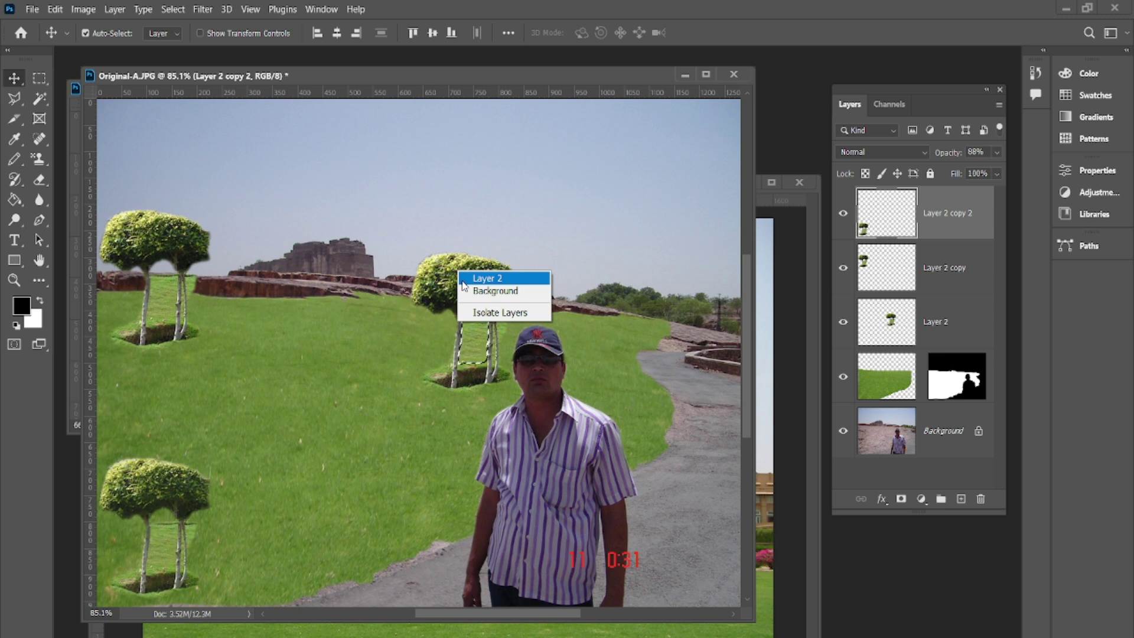
{"action": "left_click", "coordinate": [464, 280]}
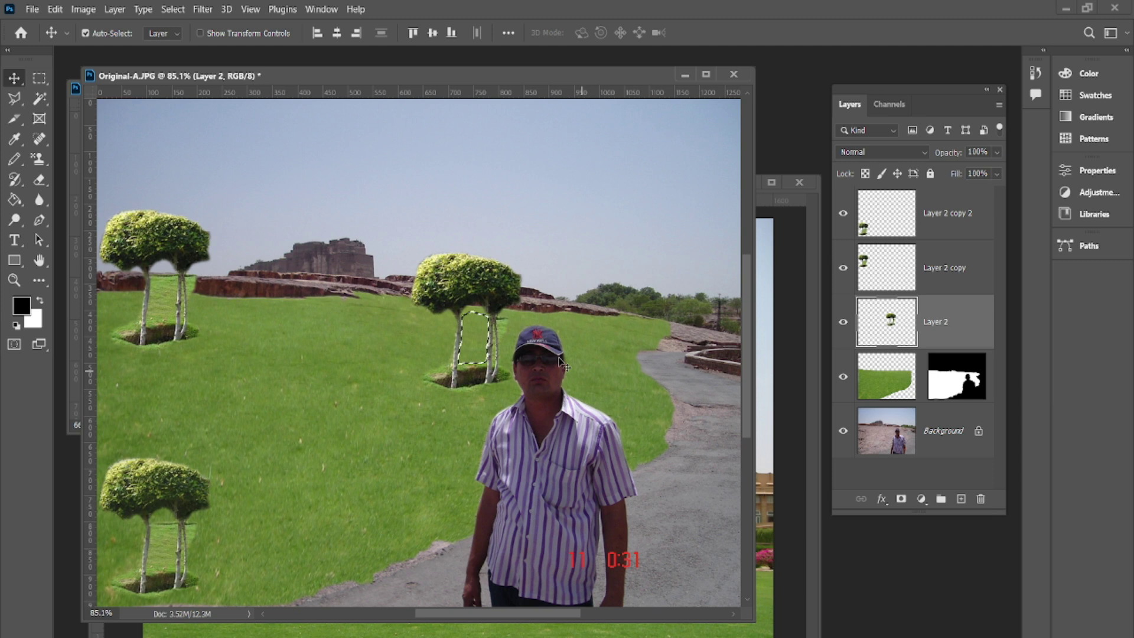
- Delete the selected grass between the trunks, and lasso and remove the leftover grass beside the tree's right trunk
{"action": "key", "text": "ctrl+plus"}
{"action": "key", "text": "ctrl+plus"}
{"action": "key", "text": "ctrl+plus"}
{"action": "key", "text": "ctrl+plus"}
{"action": "mouse_move", "coordinate": [542, 341]}
{"action": "left_mouse_down"}
{"action": "mouse_move", "coordinate": [255, 372]}
{"action": "mouse_move", "coordinate": [155, 400]}
{"action": "left_mouse_up"}
{"action": "key", "text": "l"}
{"action": "left_click", "coordinate": [338, 304]}
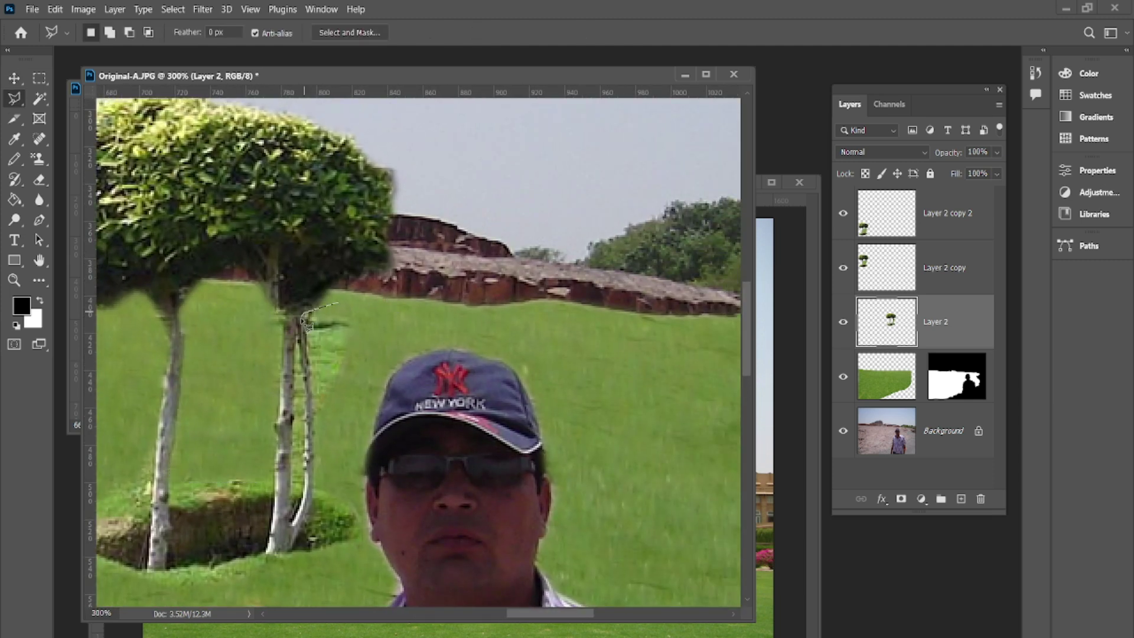
- Delete the upper-left tree copy that still has grass between its trunks
{"action": "key", "text": "v"}
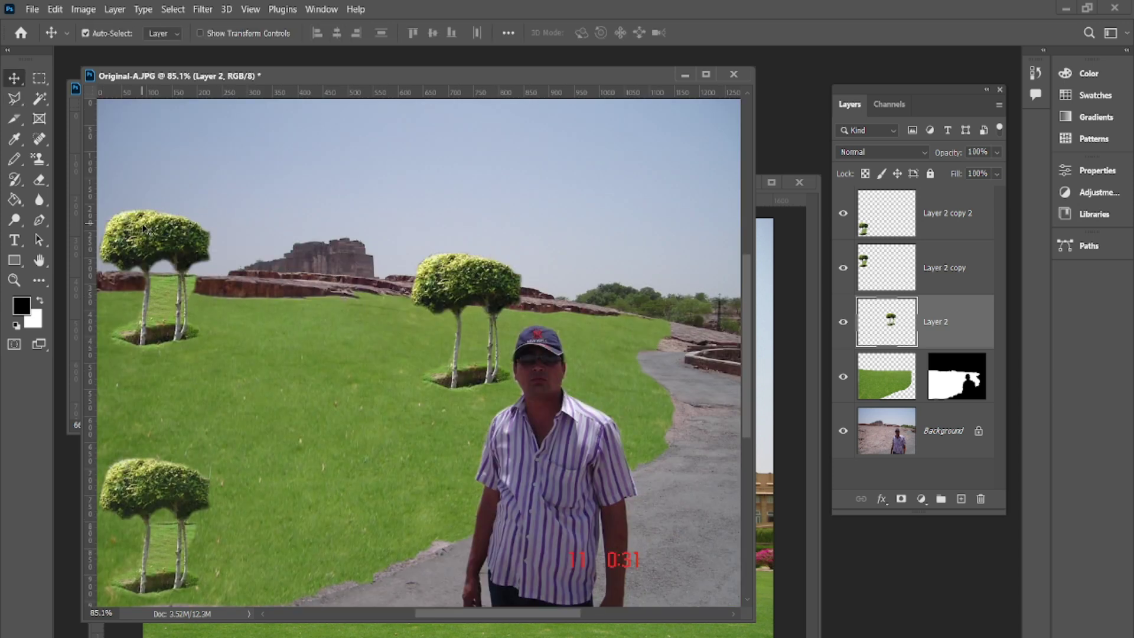
{"action": "left_click_drag", "start_coordinate": [141, 222], "coordinate": [191, 173]}
{"action": "key", "text": "Delete"}
{"action": "left_click_drag", "start_coordinate": [176, 482], "coordinate": [194, 334]}
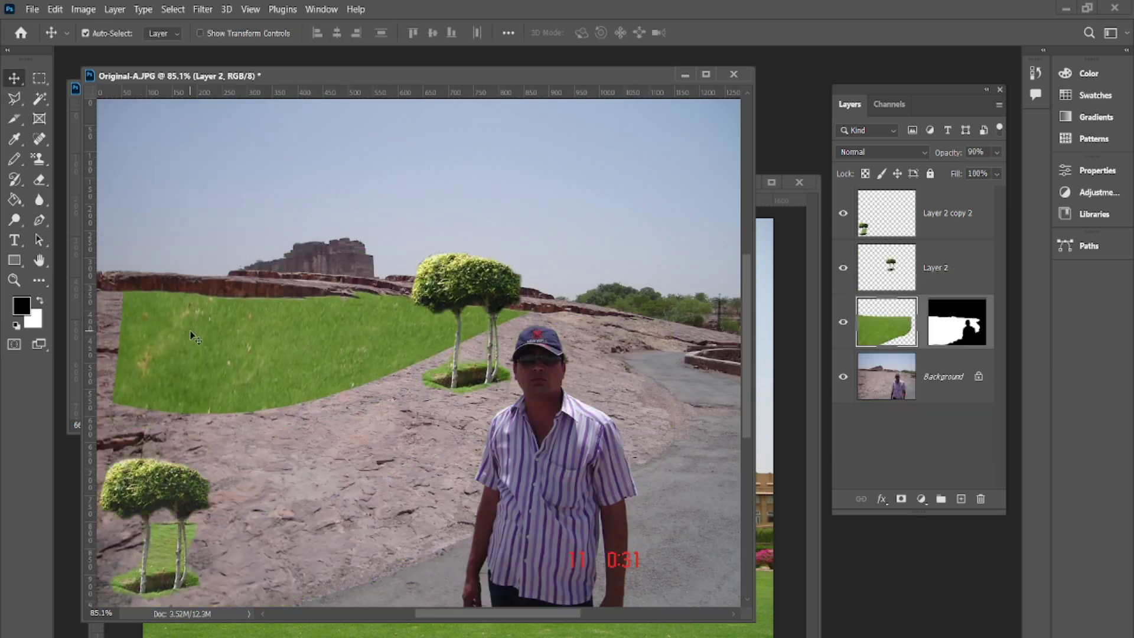
{"action": "key", "text": "Delete"}
{"action": "key", "text": "ctrl+z"}
{"action": "key", "text": "ctrl+z"}
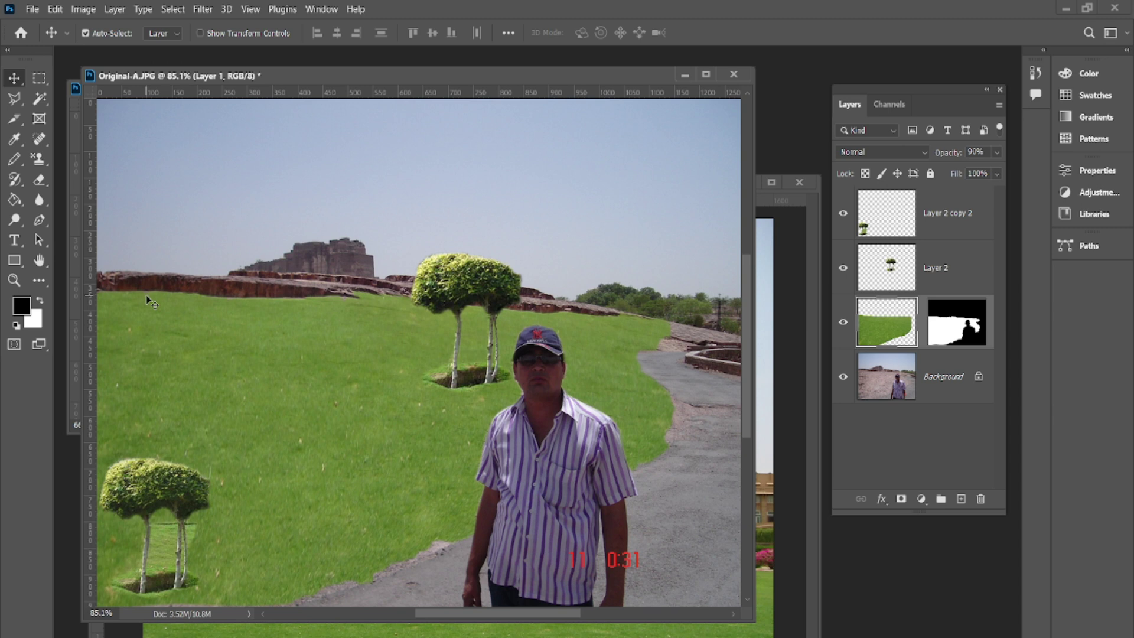
- Delete the lower-left tree copy and place three duplicates of the cleaned tree at the lawn's upper left, middle and lower left
{"action": "left_click_drag", "start_coordinate": [158, 473], "coordinate": [232, 103]}
{"action": "key", "text": "Delete"}
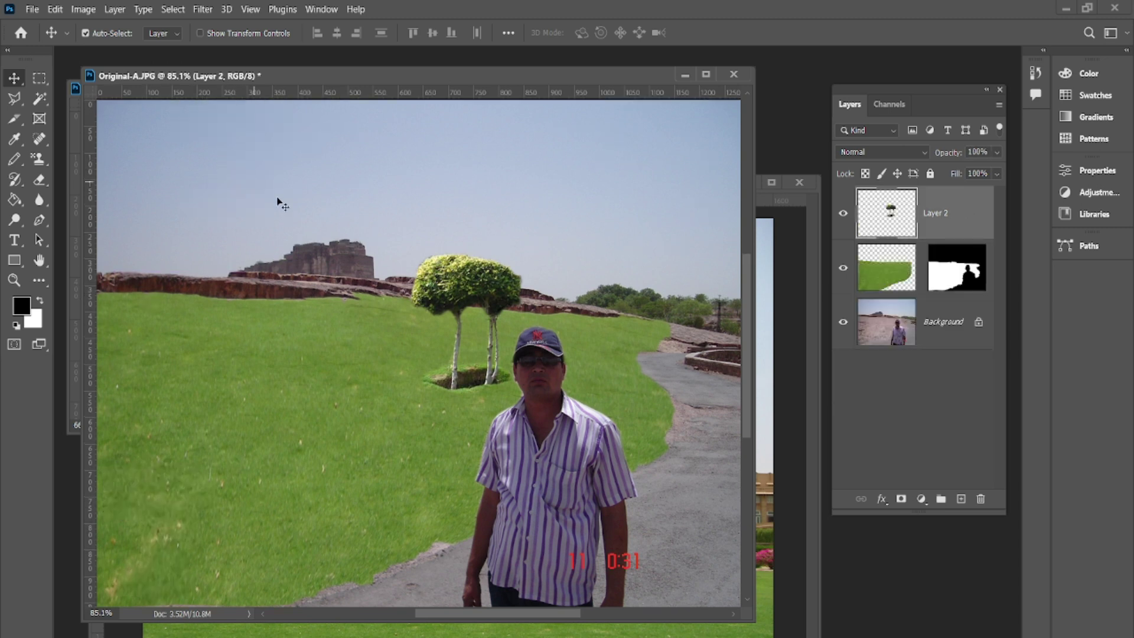
{"action": "left_click_drag", "start_coordinate": [438, 275], "coordinate": [149, 224]}
{"action": "left_click_drag", "start_coordinate": [330, 317], "coordinate": [167, 481]}
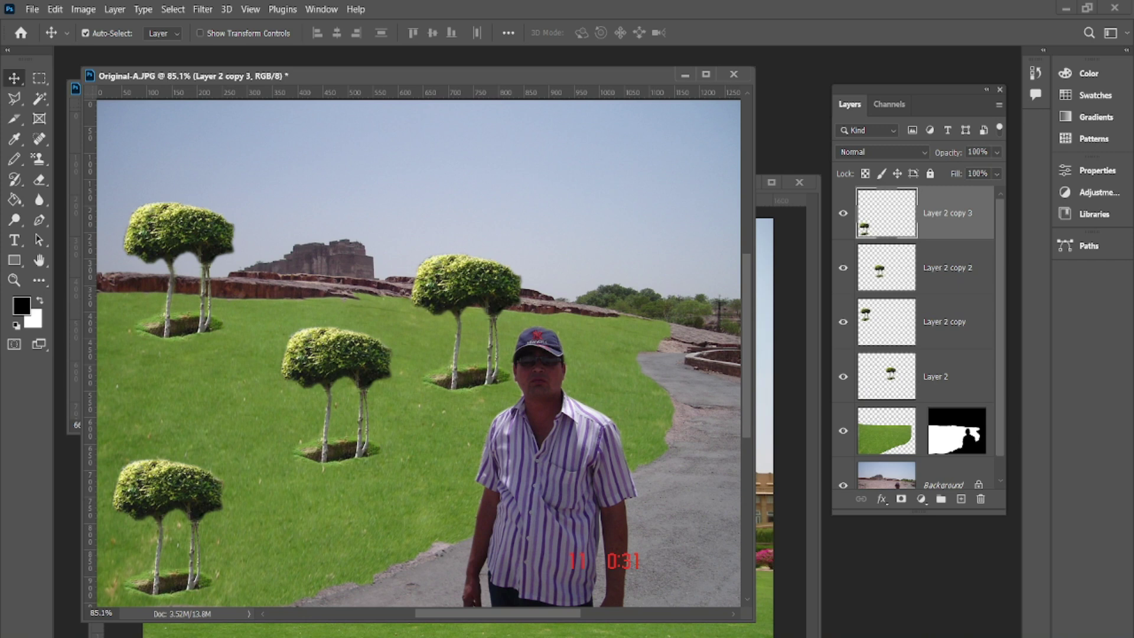
- Close Original-A.JPG, Umad Bhawan 22.JPG and Image-1B.jpg, and return from the home screen to the empty workspace
{"action": "left_click", "coordinate": [734, 74]}
{"action": "left_click", "coordinate": [590, 258]}
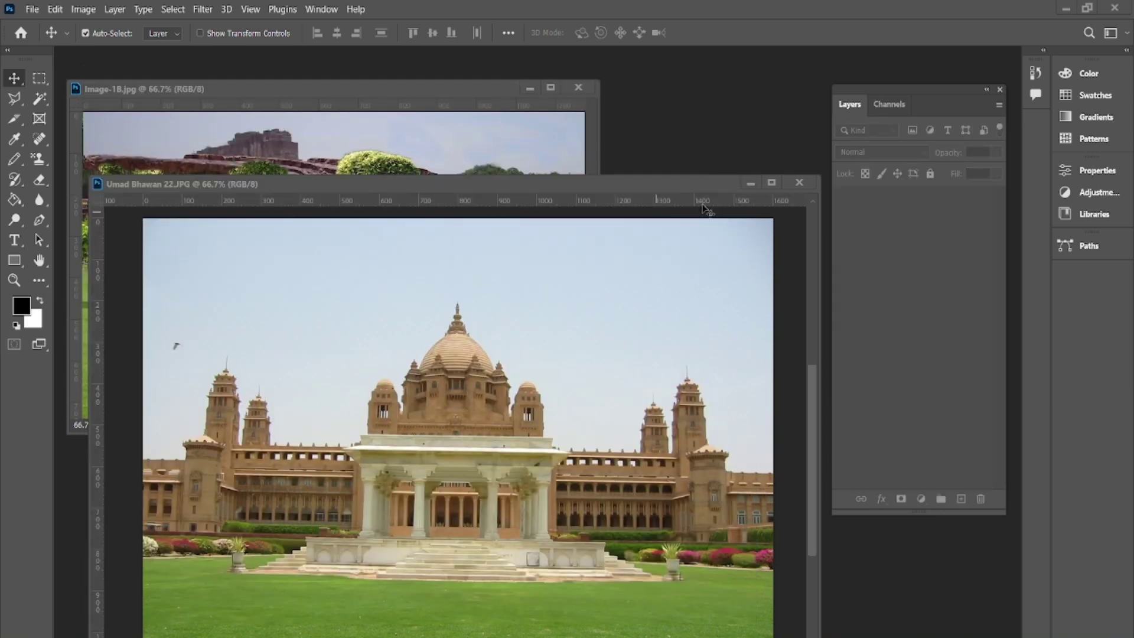
{"action": "left_click", "coordinate": [804, 177]}
{"action": "left_click", "coordinate": [579, 87]}
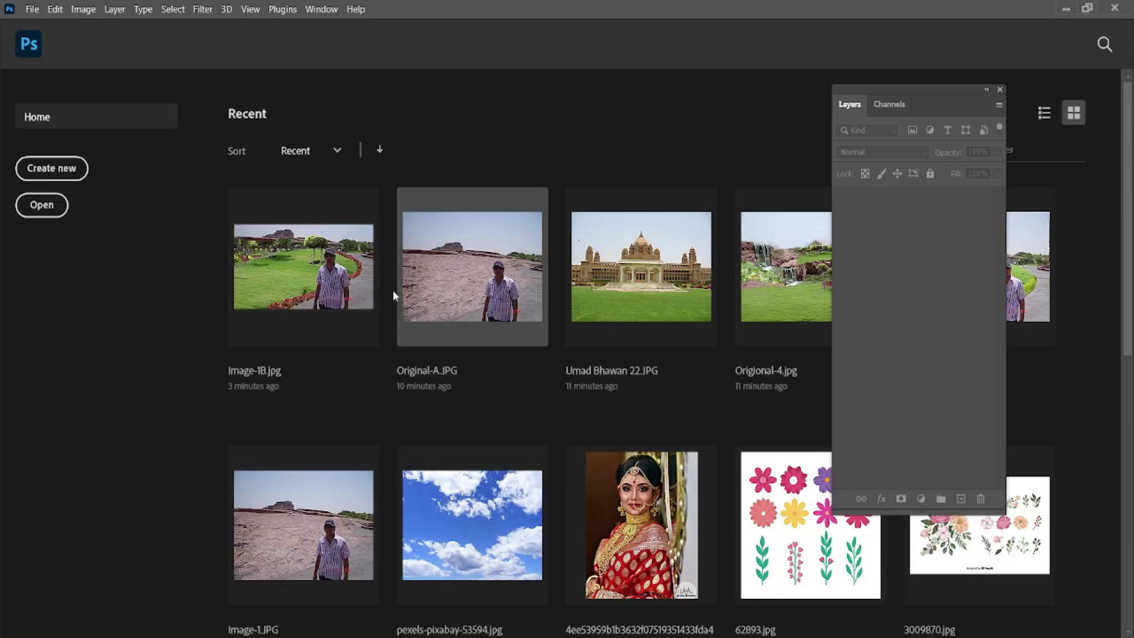
{"action": "left_click", "coordinate": [28, 44]}
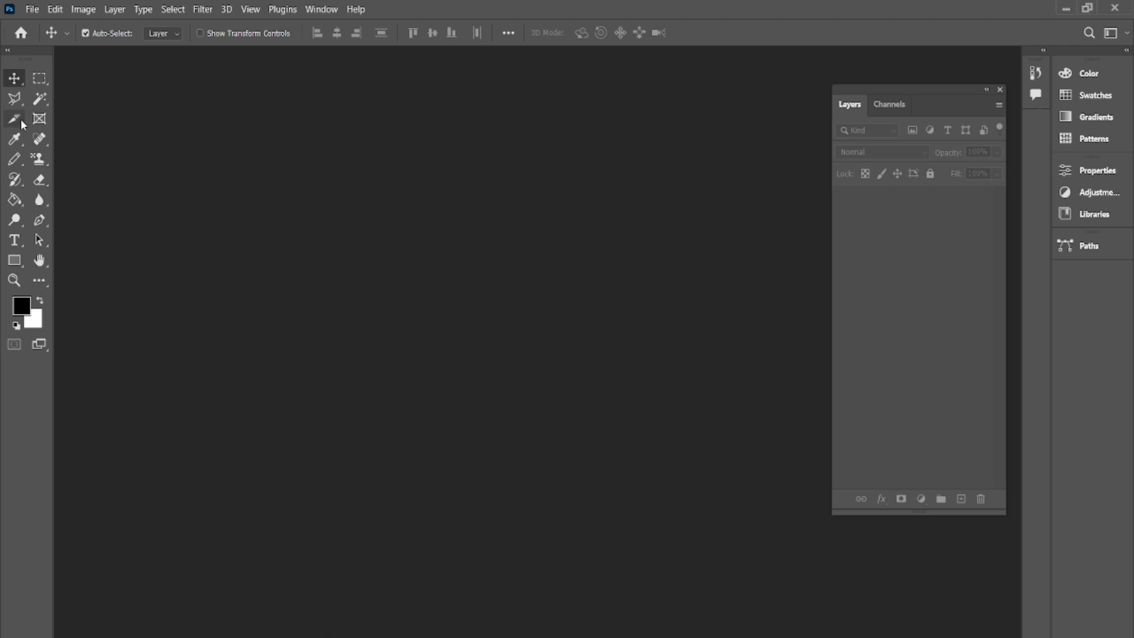
{"action": "left_click", "coordinate": [16, 99]}
{"action": "right_click", "coordinate": [15, 102]}
{"action": "left_click", "coordinate": [58, 126]}
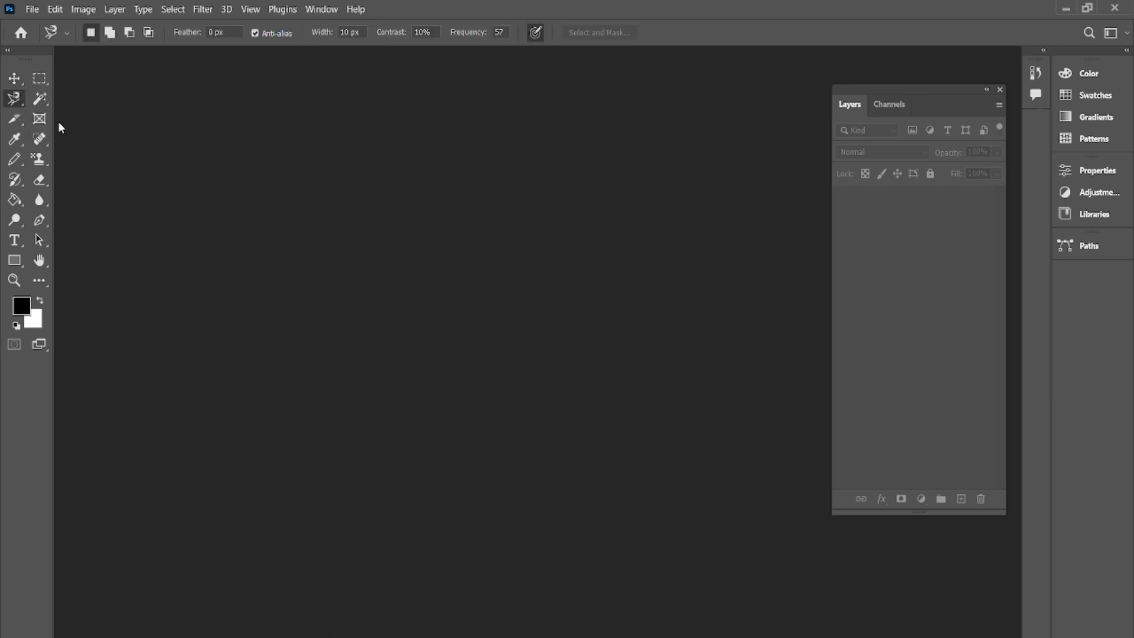
{"action": "left_click", "coordinate": [14, 79]}
{"action": "left_click", "coordinate": [38, 79]}
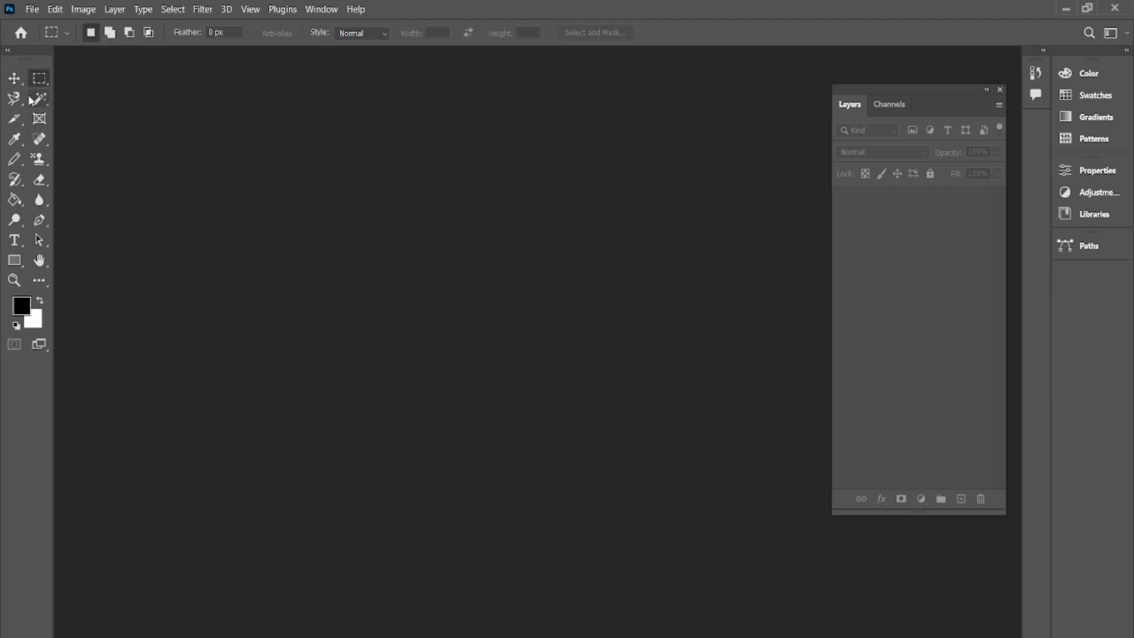